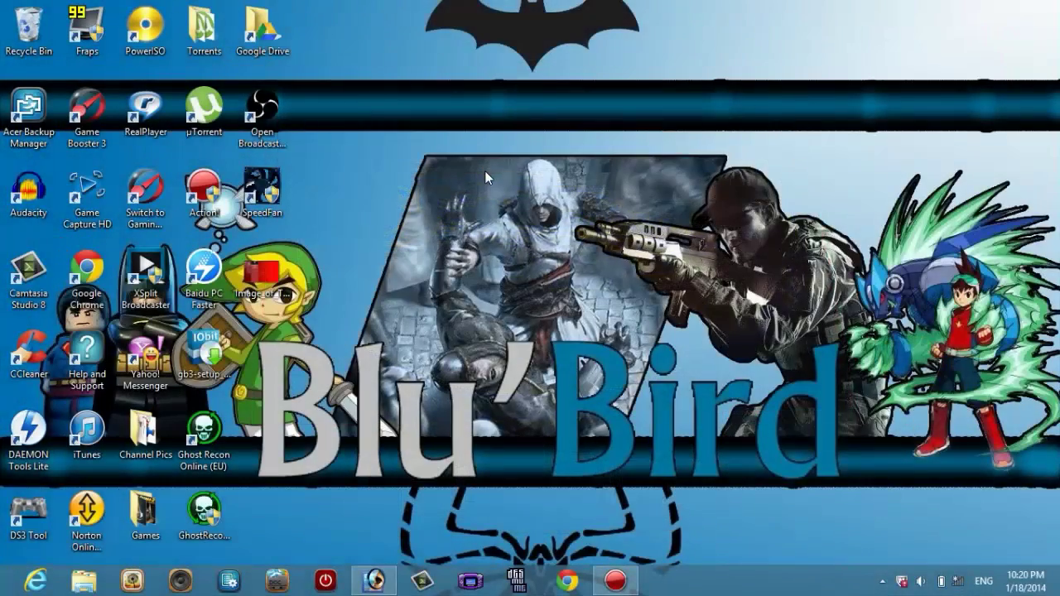
Step: Refresh the desktop three times from its right-click menu
{"action": "right_click", "coordinate": [484, 170]}
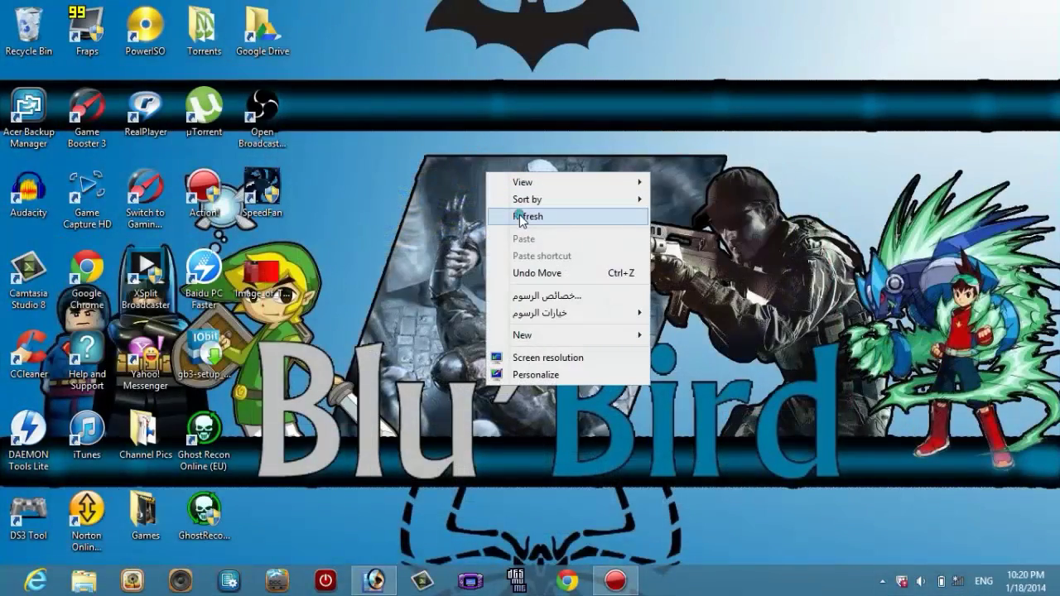
{"action": "left_click", "coordinate": [516, 215]}
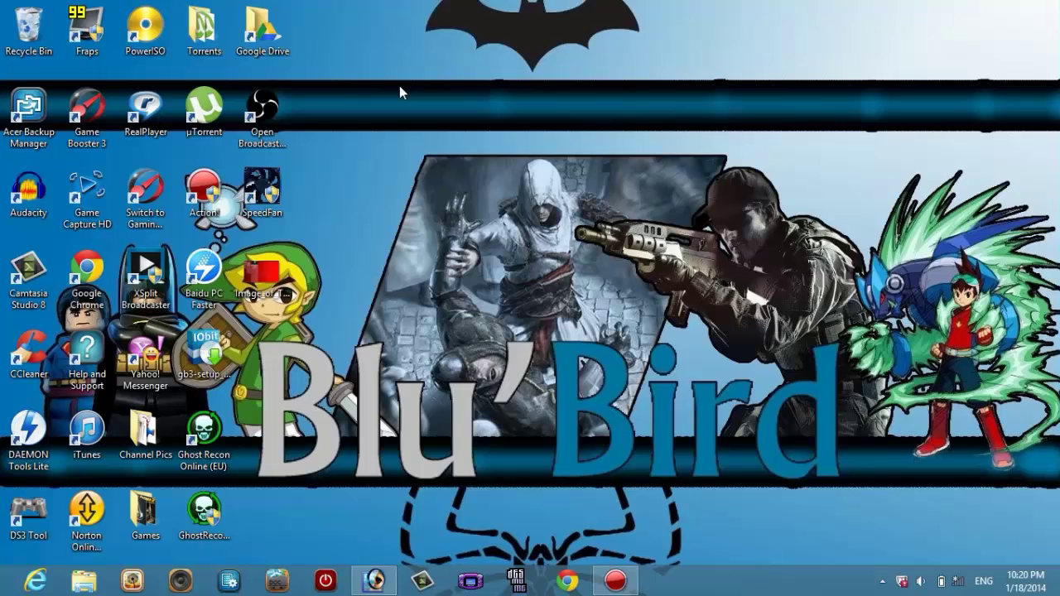
{"action": "right_click", "coordinate": [408, 135]}
{"action": "left_click", "coordinate": [449, 180]}
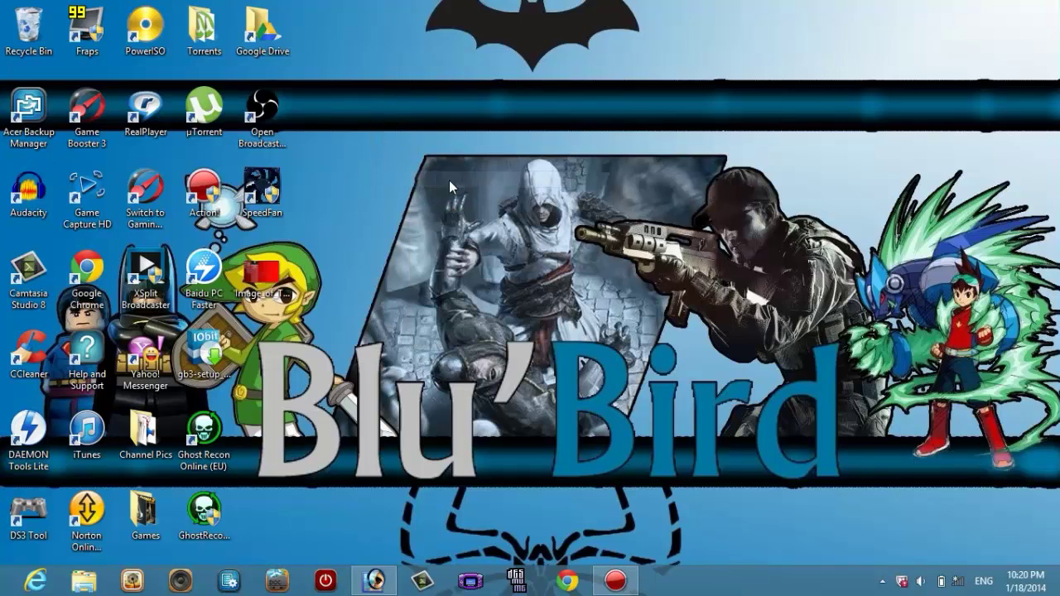
{"action": "right_click", "coordinate": [408, 129]}
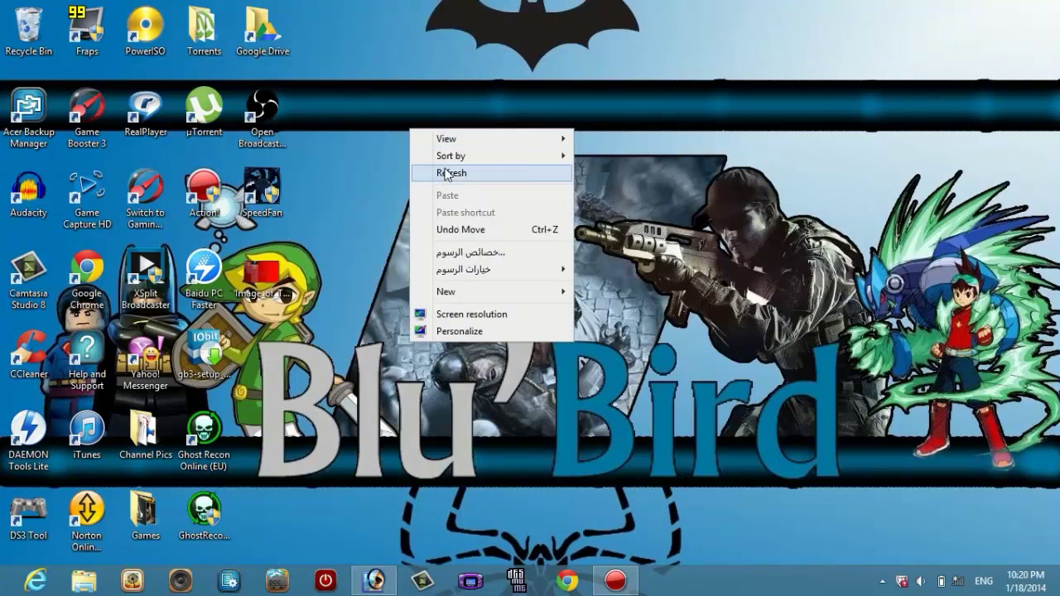
{"action": "left_click", "coordinate": [446, 170]}
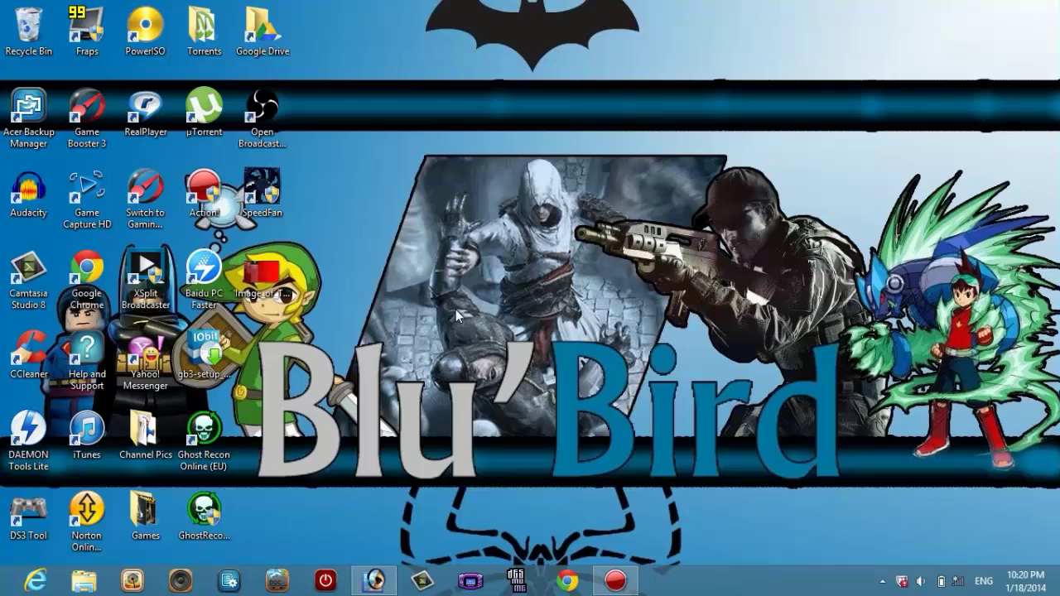
Step: Bring the Photoshop window with the Twitter template back up, glancing through the File and Edit menus
{"action": "left_click", "coordinate": [374, 580]}
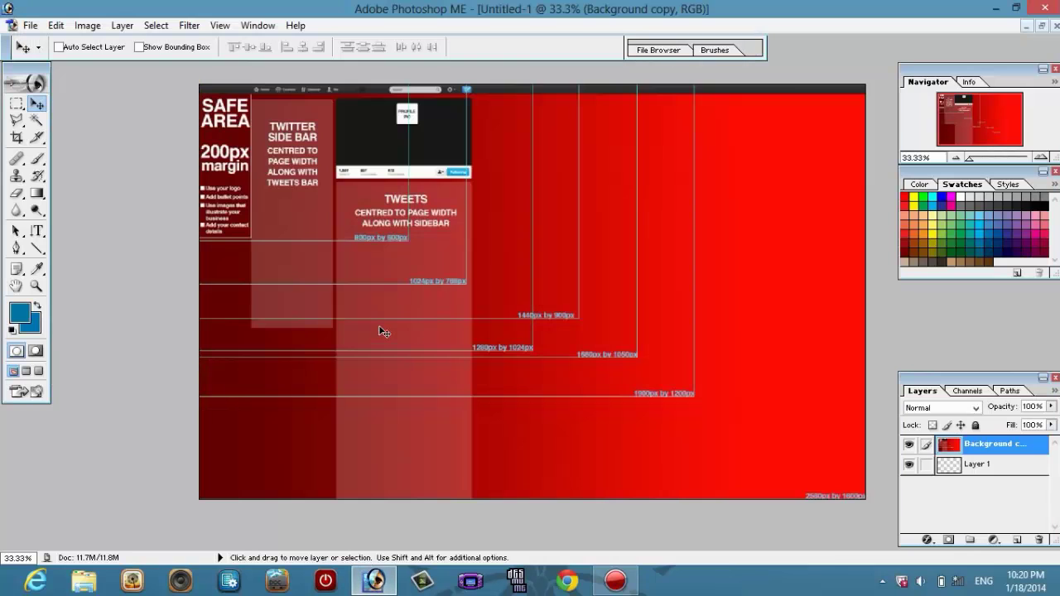
{"action": "left_click", "coordinate": [29, 25]}
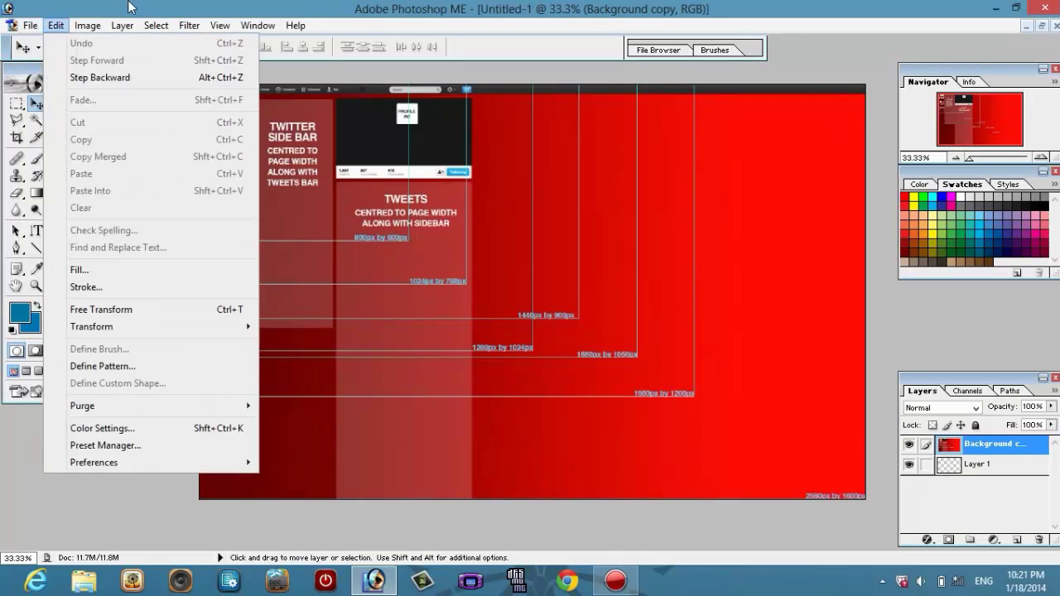
{"action": "left_click", "coordinate": [55, 25]}
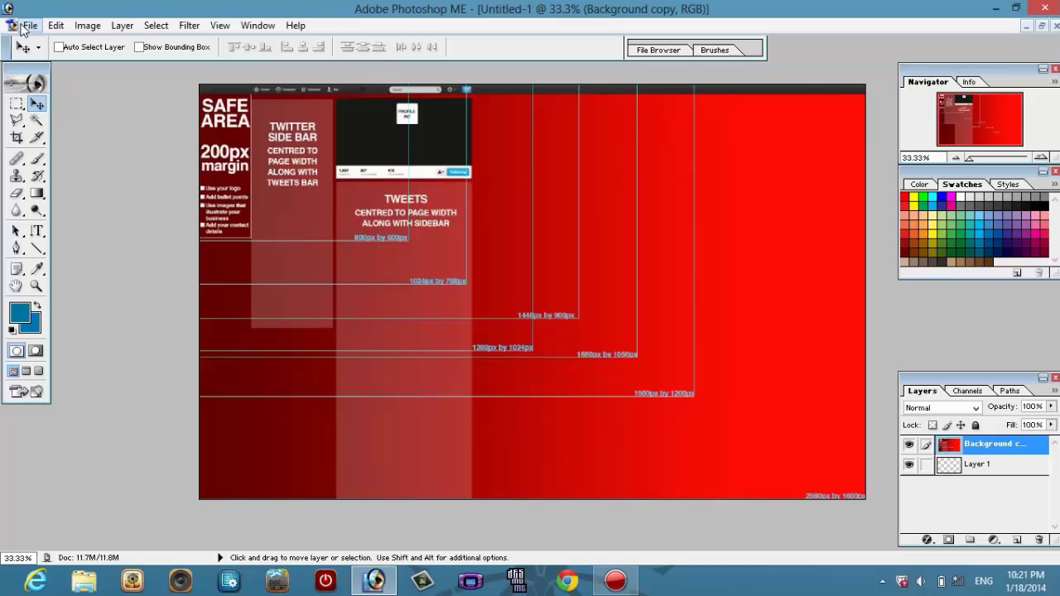
Step: Type Blu'Bird as vertical text on the canvas and position it
{"action": "left_click", "coordinate": [37, 231]}
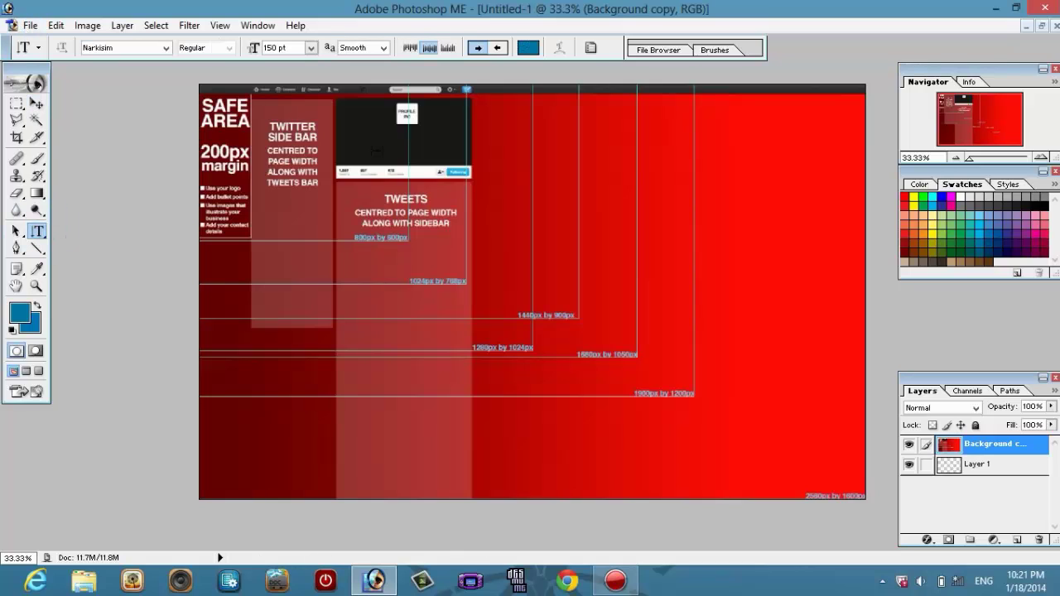
{"action": "left_click", "coordinate": [479, 99]}
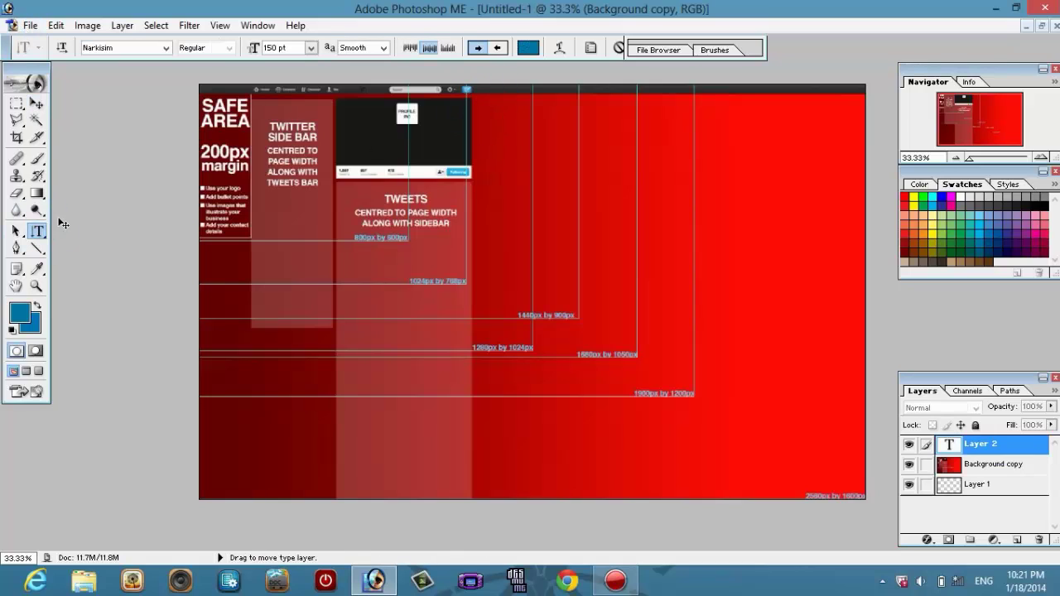
{"action": "left_click_drag", "start_coordinate": [36, 231], "coordinate": [91, 232]}
{"action": "type", "text": "Bird"}
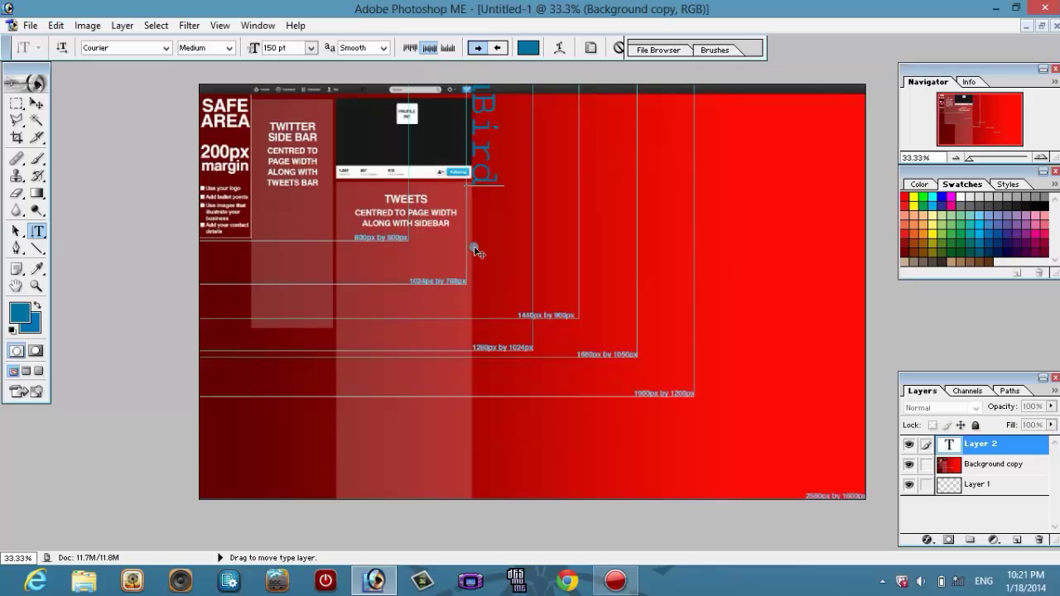
{"action": "left_click_drag", "start_coordinate": [473, 244], "coordinate": [482, 324]}
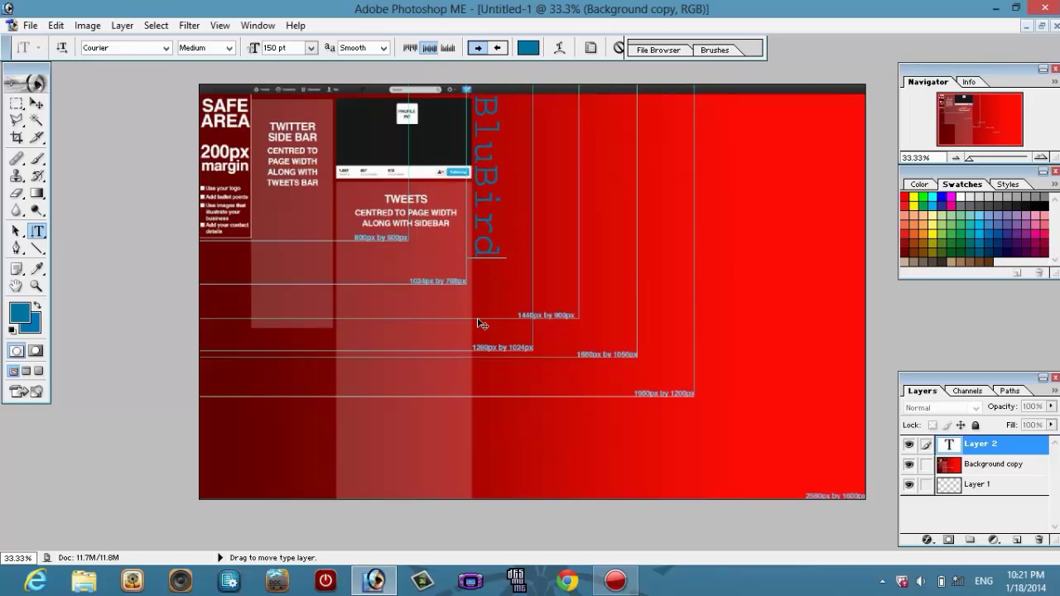
{"action": "key", "text": "ctrl+Return"}
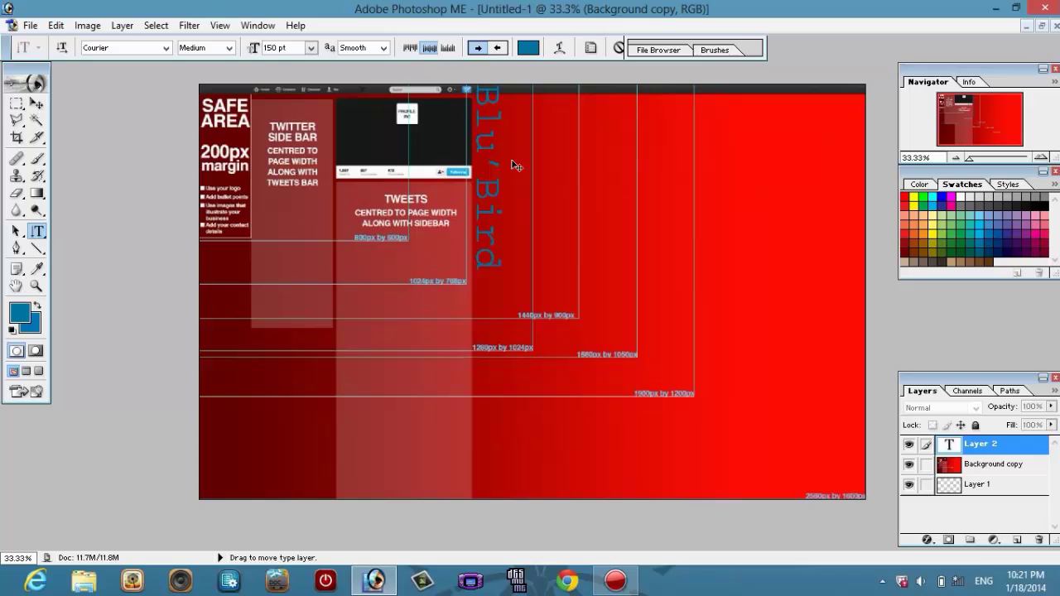
{"action": "type", "text": "'"}
{"action": "left_click_drag", "start_coordinate": [522, 205], "coordinate": [524, 199]}
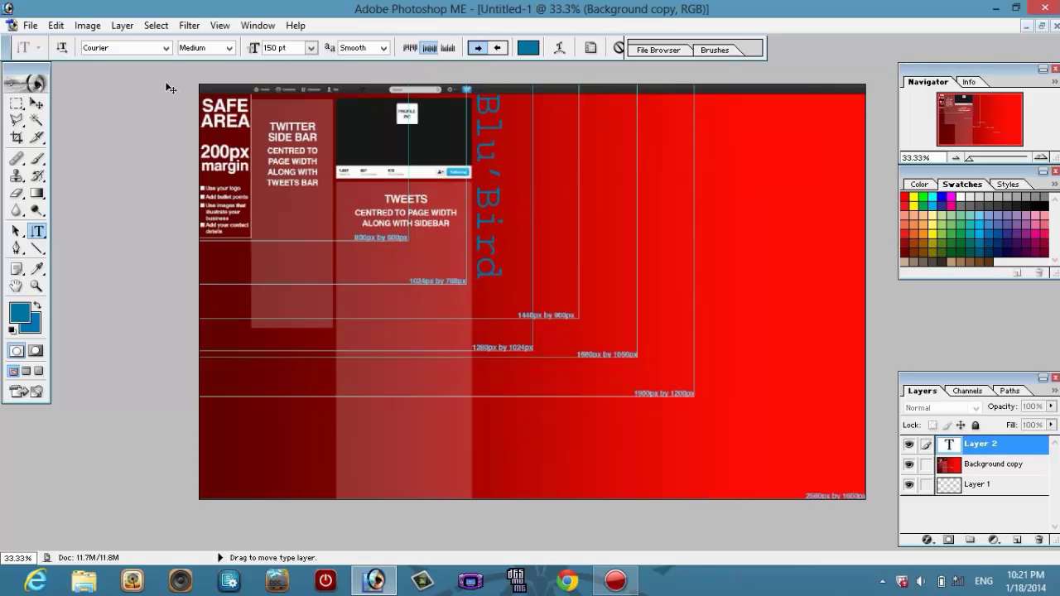
Step: Set the Blu'Bird text's font to Narkisim and move it up toward the top
{"action": "key", "text": "ctrl+a"}
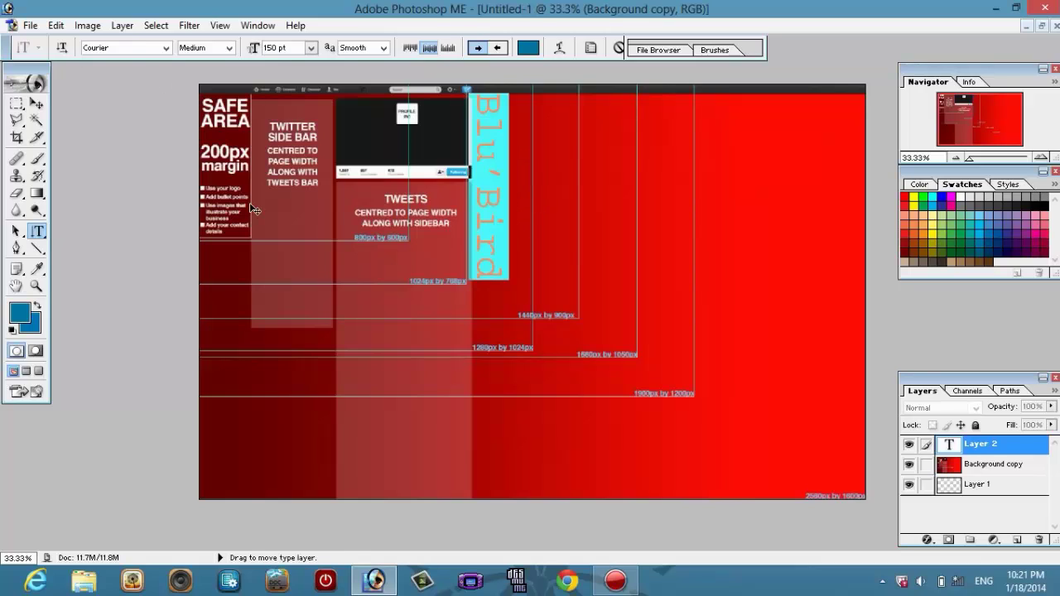
{"action": "left_click", "coordinate": [165, 47]}
{"action": "left_click_drag", "start_coordinate": [178, 113], "coordinate": [183, 293]}
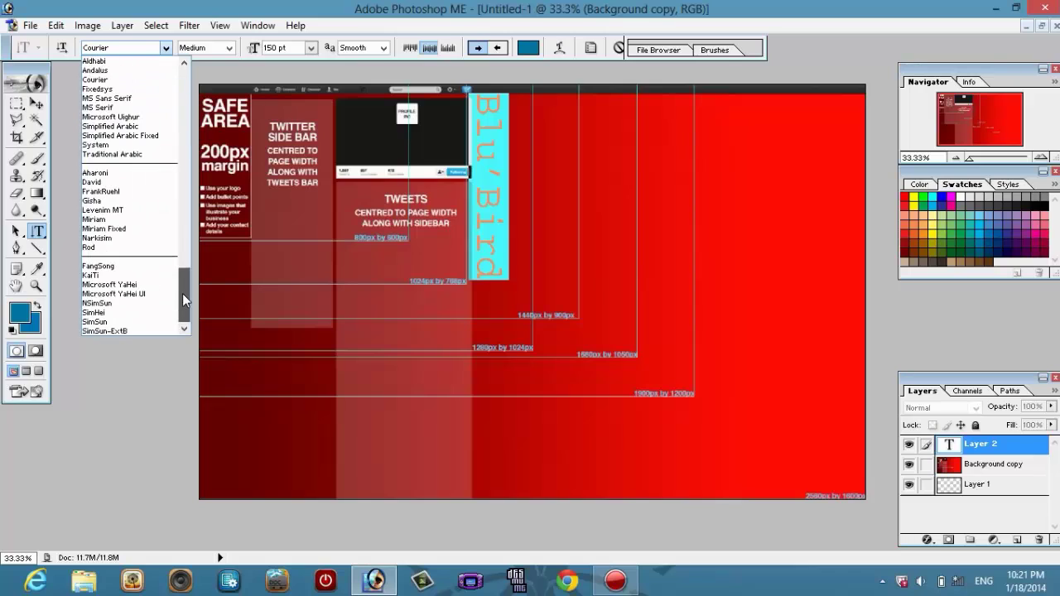
{"action": "left_click", "coordinate": [123, 238]}
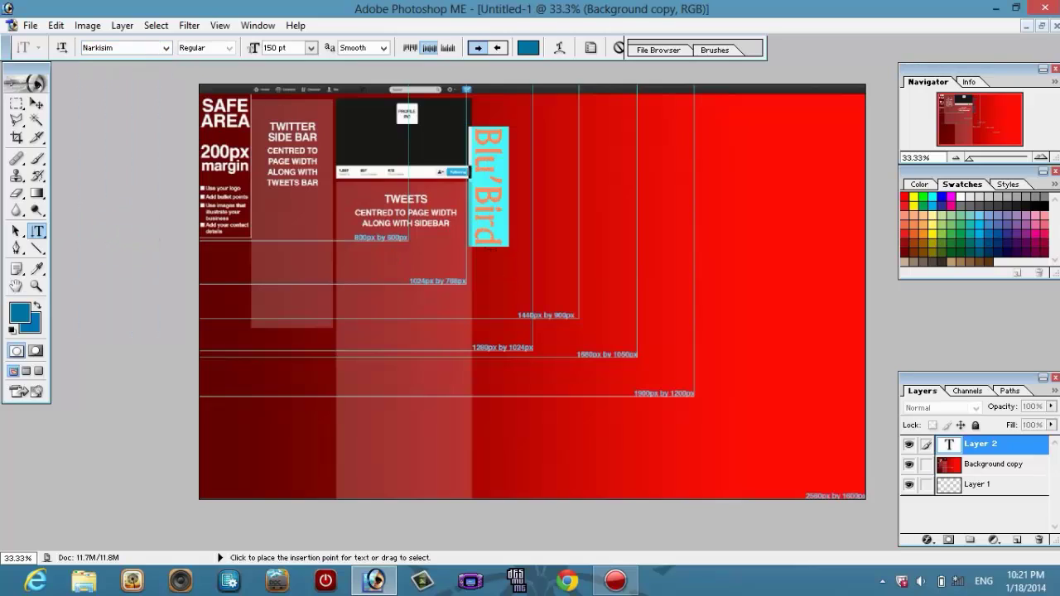
{"action": "left_click", "coordinate": [504, 193]}
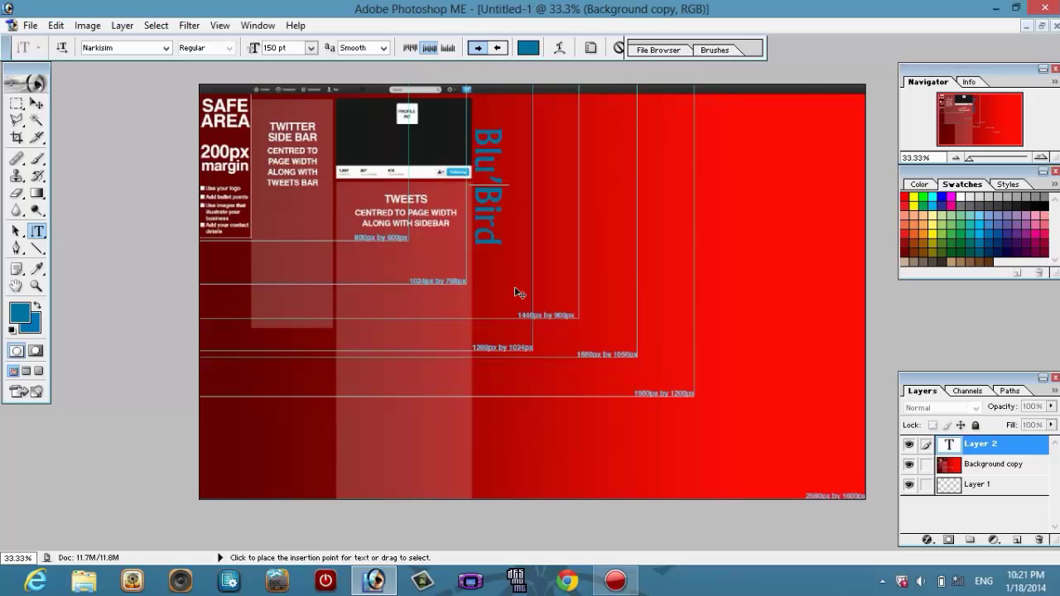
{"action": "left_click_drag", "start_coordinate": [519, 293], "coordinate": [520, 258]}
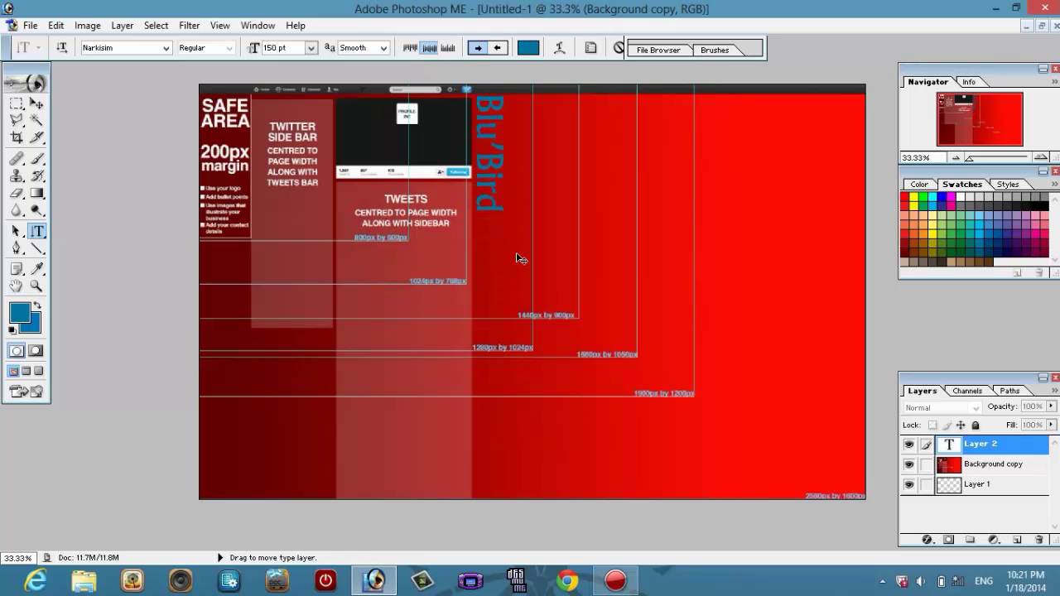
Step: Recolour the Blu' letters from the Swatches and commit the text
{"action": "left_click_drag", "start_coordinate": [490, 210], "coordinate": [491, 94]}
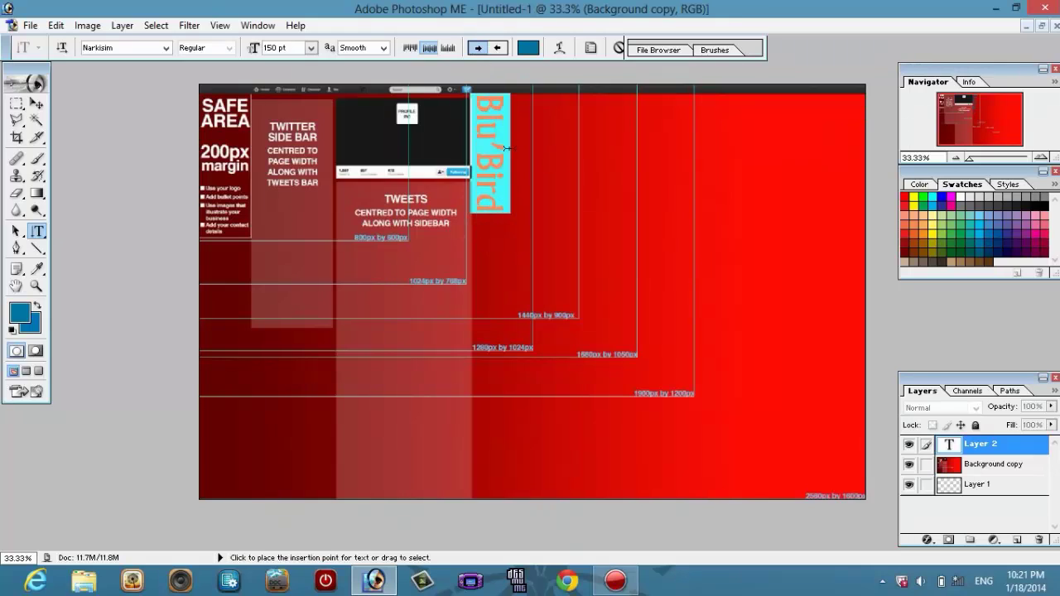
{"action": "left_click_drag", "start_coordinate": [506, 149], "coordinate": [497, 87]}
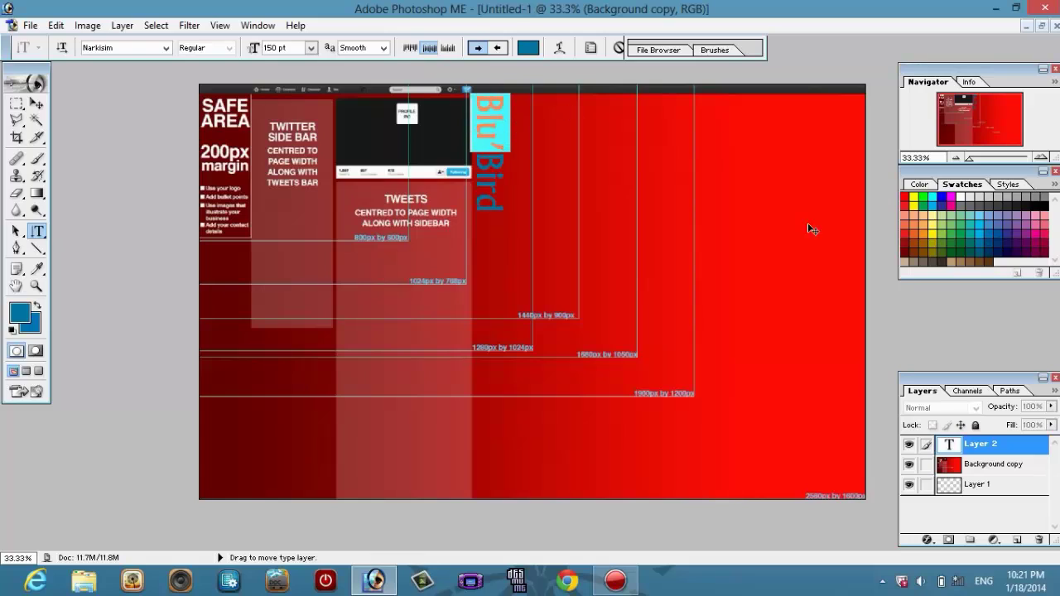
{"action": "left_click", "coordinate": [999, 196]}
{"action": "mouse_move", "coordinate": [490, 212]}
{"action": "left_mouse_down"}
{"action": "mouse_move", "coordinate": [490, 150]}
{"action": "mouse_move", "coordinate": [490, 210]}
{"action": "left_mouse_up"}
{"action": "key", "text": "ctrl+Return"}
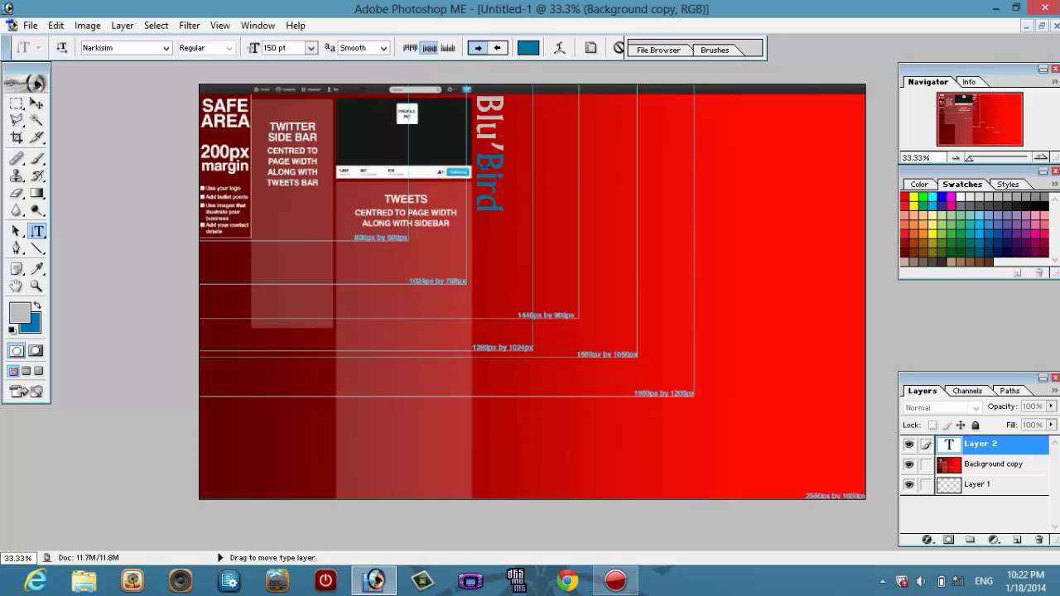
{"action": "key", "text": "v"}
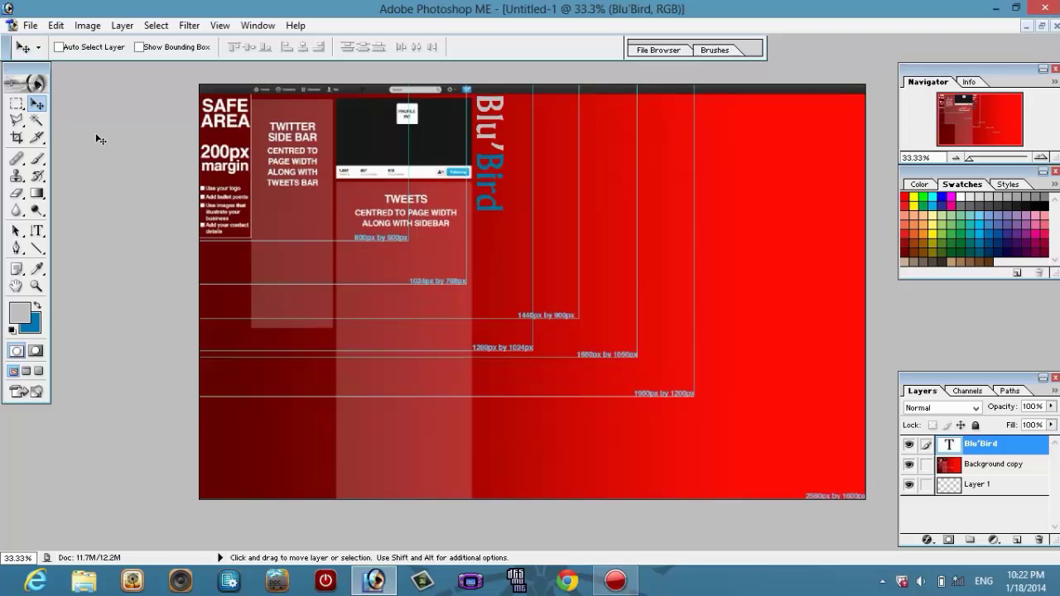
Step: Open the call-of-duty-ghosts PNG from the Channel Pics folder
{"action": "left_click", "coordinate": [30, 25]}
{"action": "left_click", "coordinate": [53, 64]}
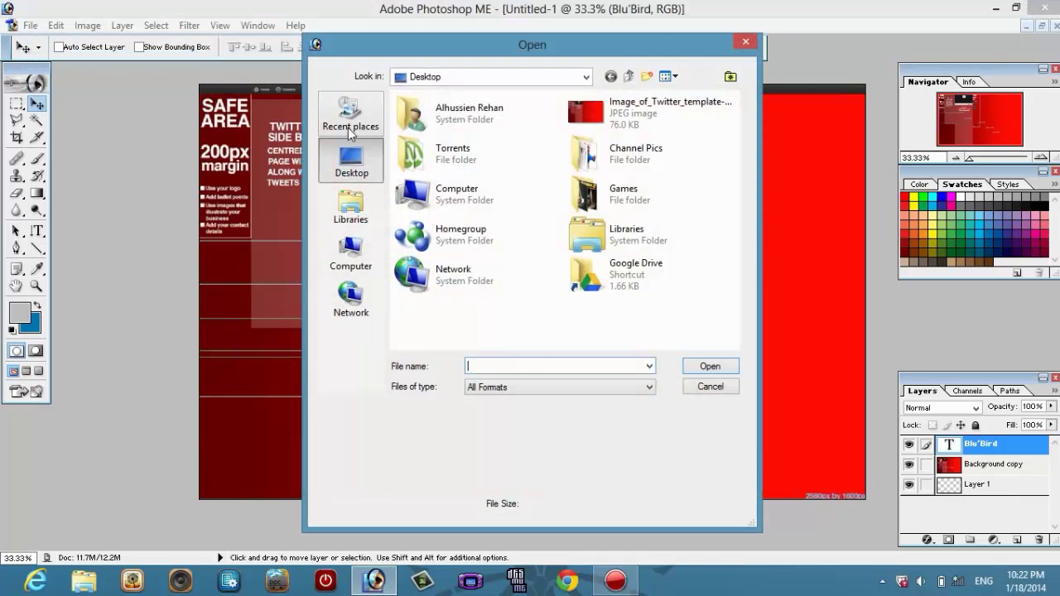
{"action": "double_click", "coordinate": [648, 176]}
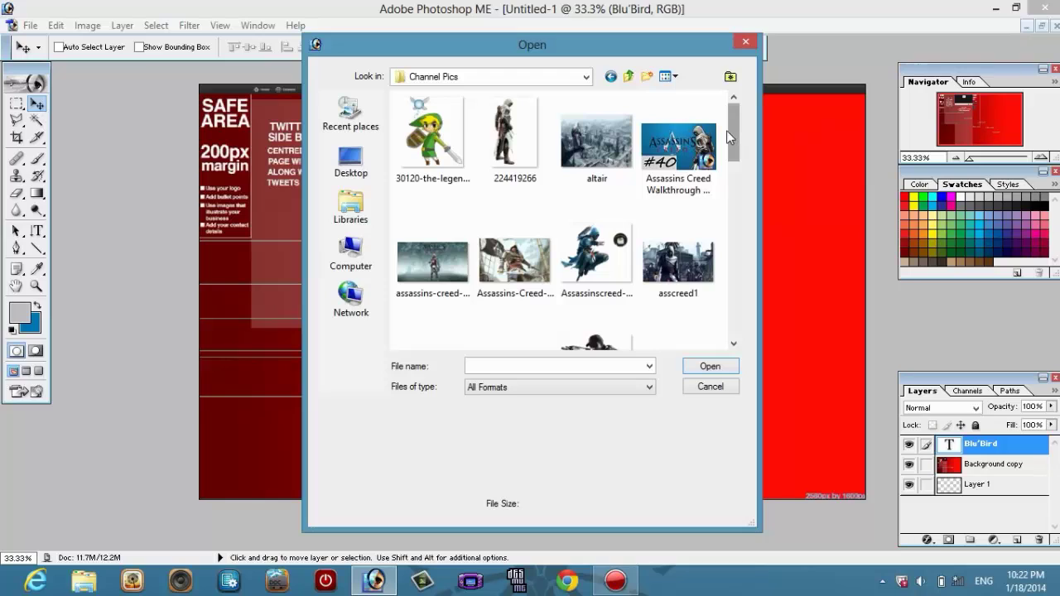
{"action": "left_click_drag", "start_coordinate": [735, 124], "coordinate": [728, 158]}
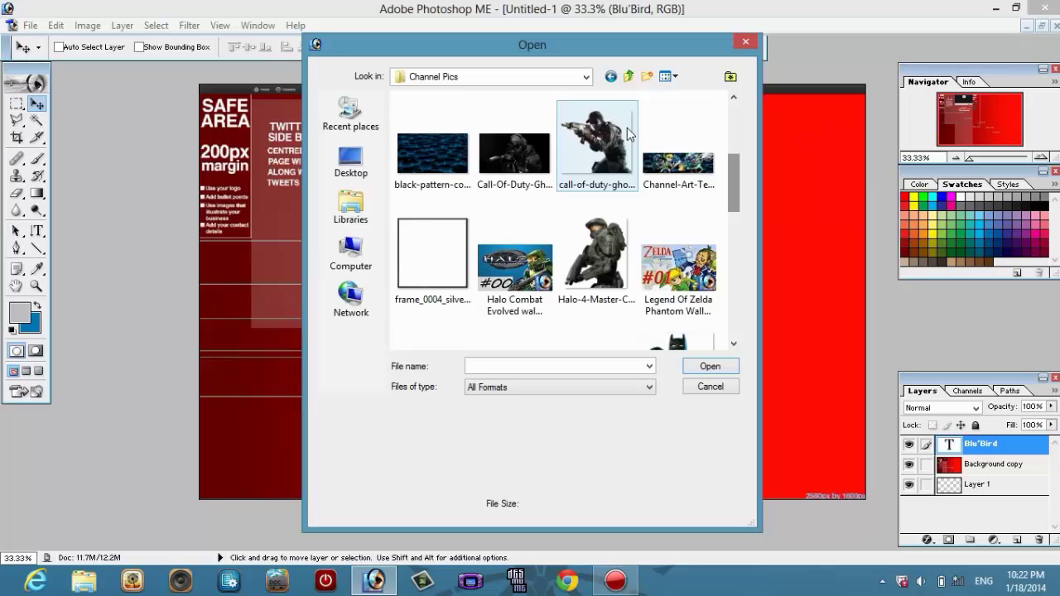
{"action": "double_click", "coordinate": [600, 130]}
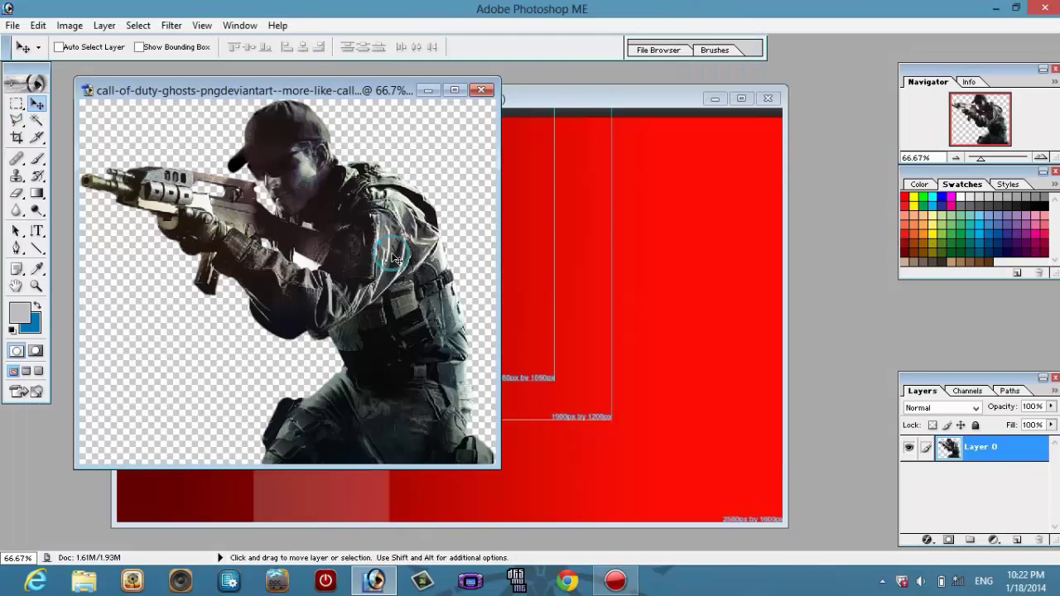
Step: Drag the soldier cut-out into Untitled-1 beside the Blu'Bird text
{"action": "mouse_move", "coordinate": [391, 252]}
{"action": "left_mouse_down"}
{"action": "mouse_move", "coordinate": [451, 240]}
{"action": "mouse_move", "coordinate": [396, 250]}
{"action": "left_mouse_up"}
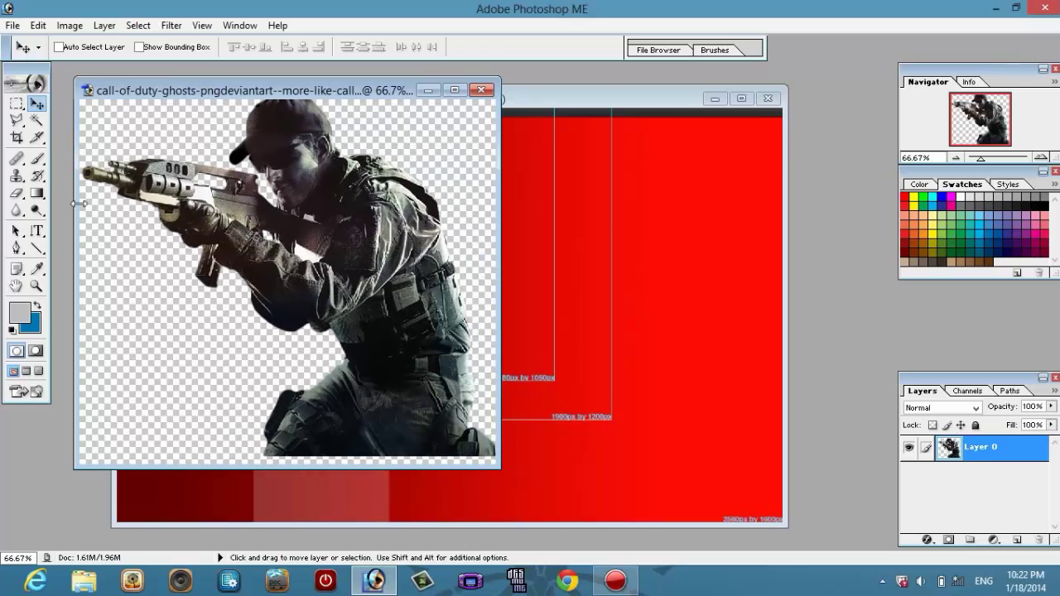
{"action": "left_click", "coordinate": [37, 120]}
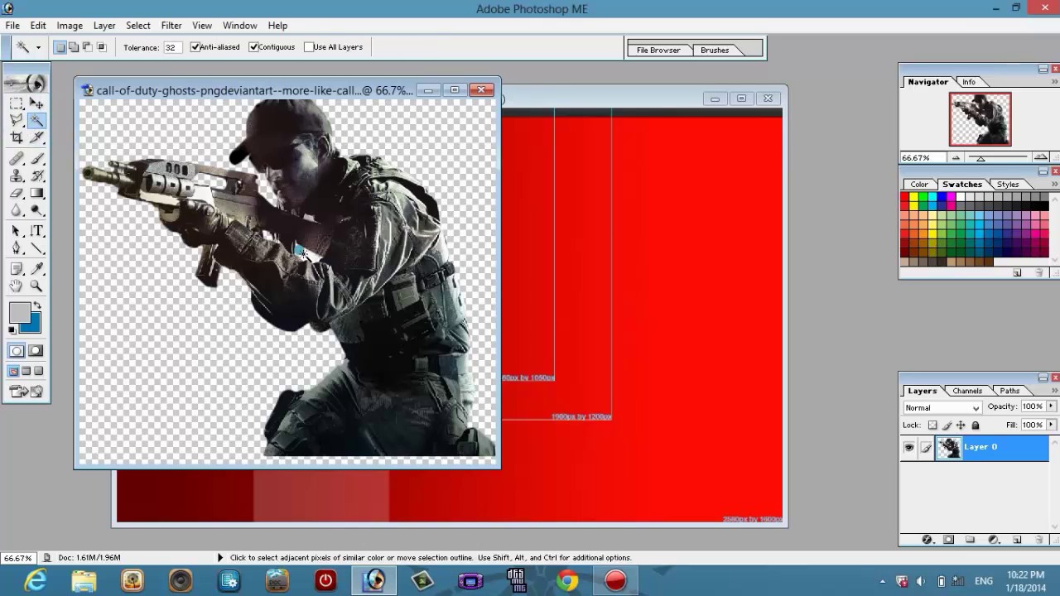
{"action": "left_click", "coordinate": [302, 250]}
{"action": "left_click", "coordinate": [304, 259]}
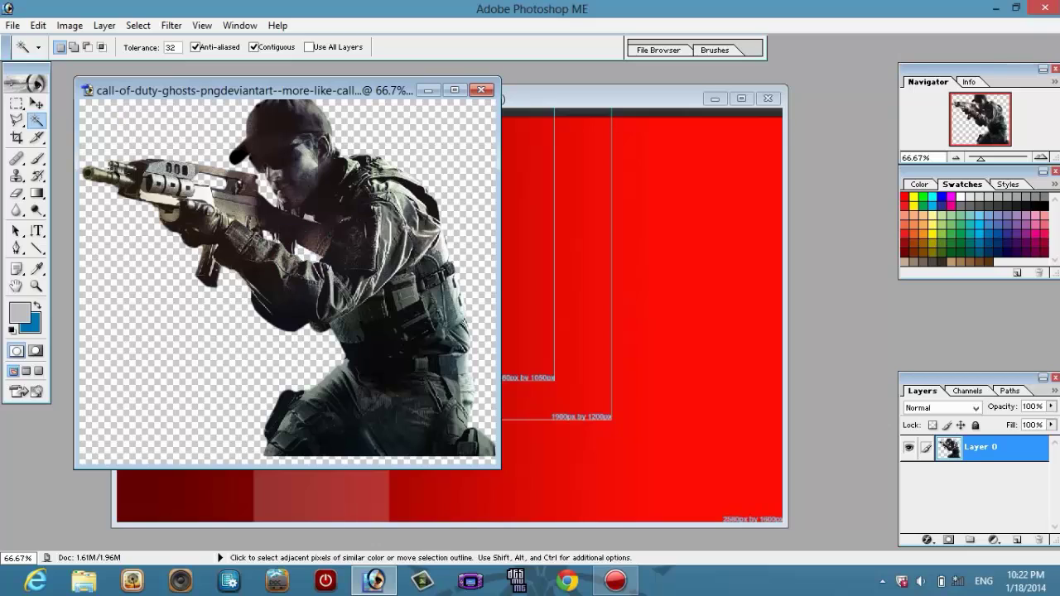
{"action": "left_click", "coordinate": [36, 103]}
{"action": "left_click_drag", "start_coordinate": [323, 265], "coordinate": [465, 287]}
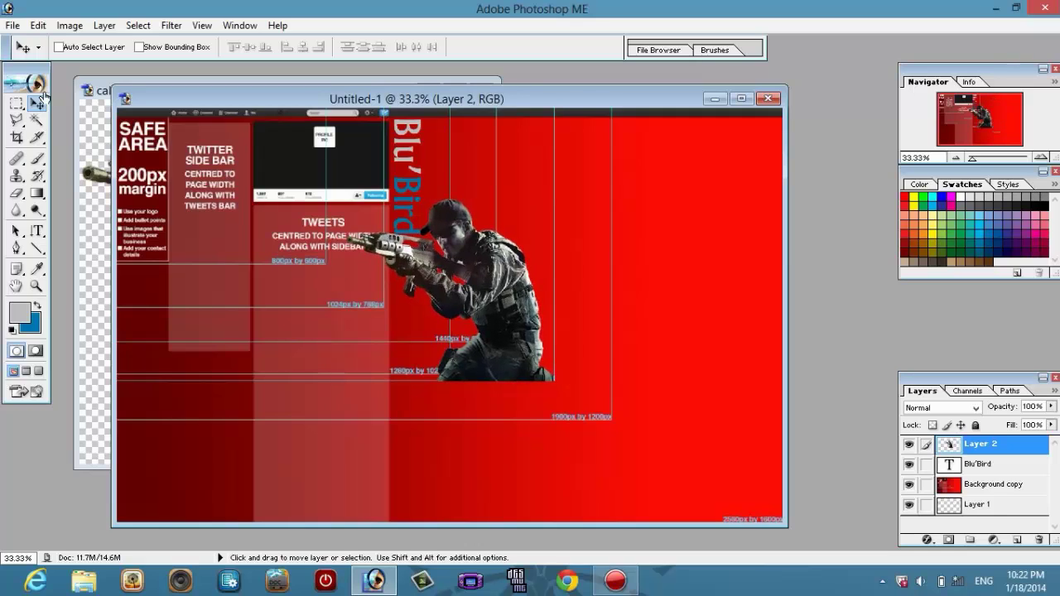
Step: Give Layer 2 a 5 px black Stroke in Blending Options, then nudge the soldier down-right
{"action": "right_click", "coordinate": [928, 447]}
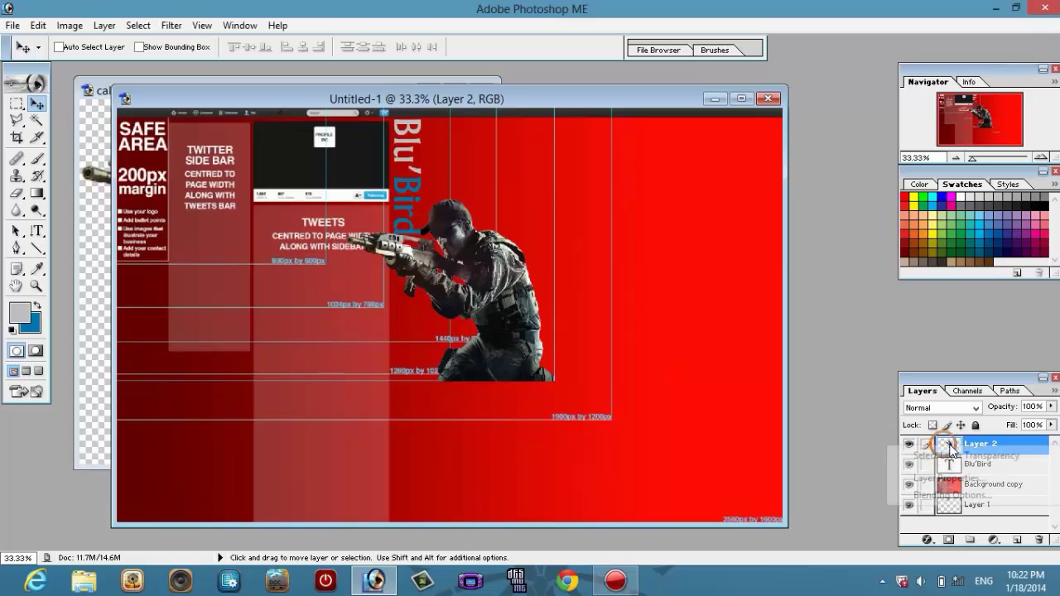
{"action": "left_click", "coordinate": [944, 495]}
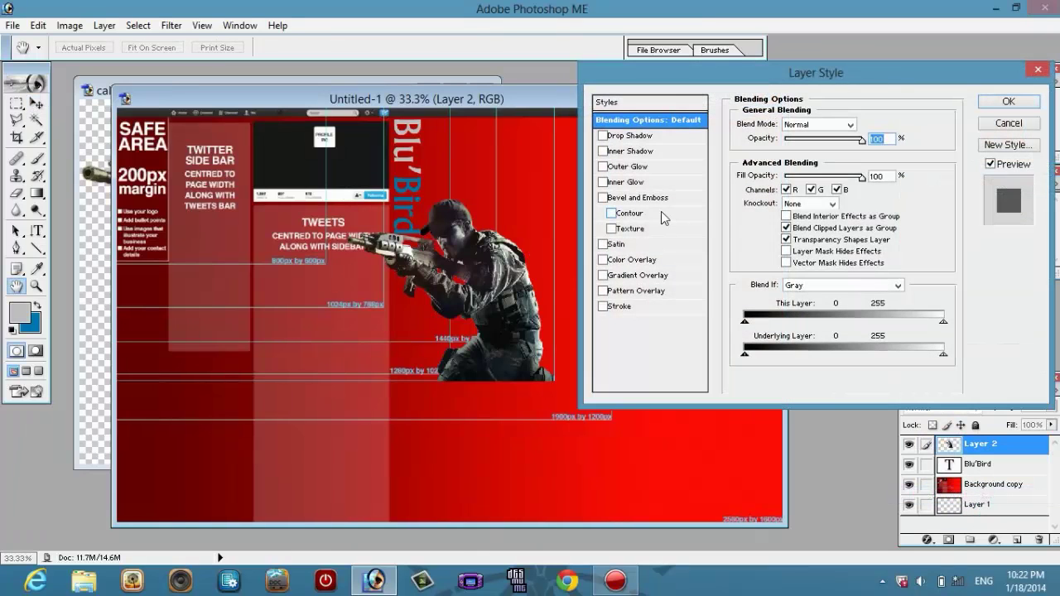
{"action": "left_click", "coordinate": [621, 306]}
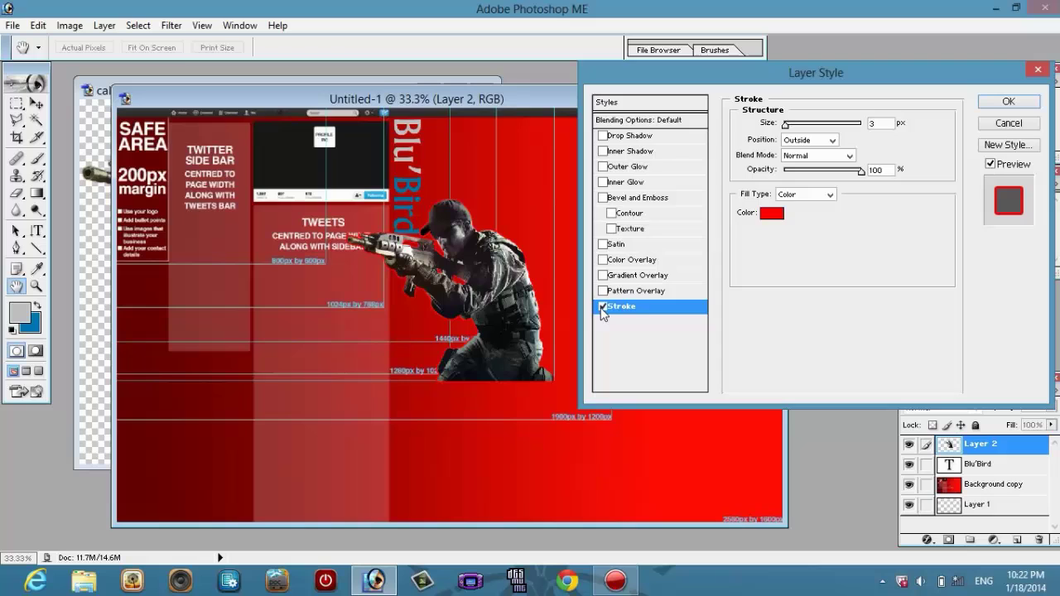
{"action": "left_click", "coordinate": [773, 214]}
{"action": "left_click_drag", "start_coordinate": [762, 250], "coordinate": [636, 319]}
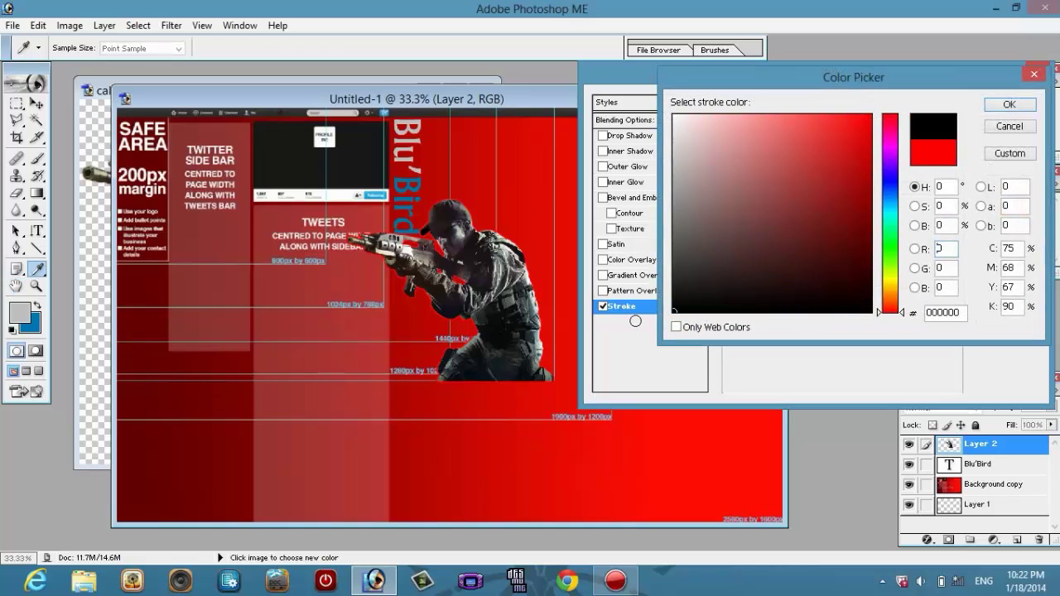
{"action": "left_click", "coordinate": [1010, 105]}
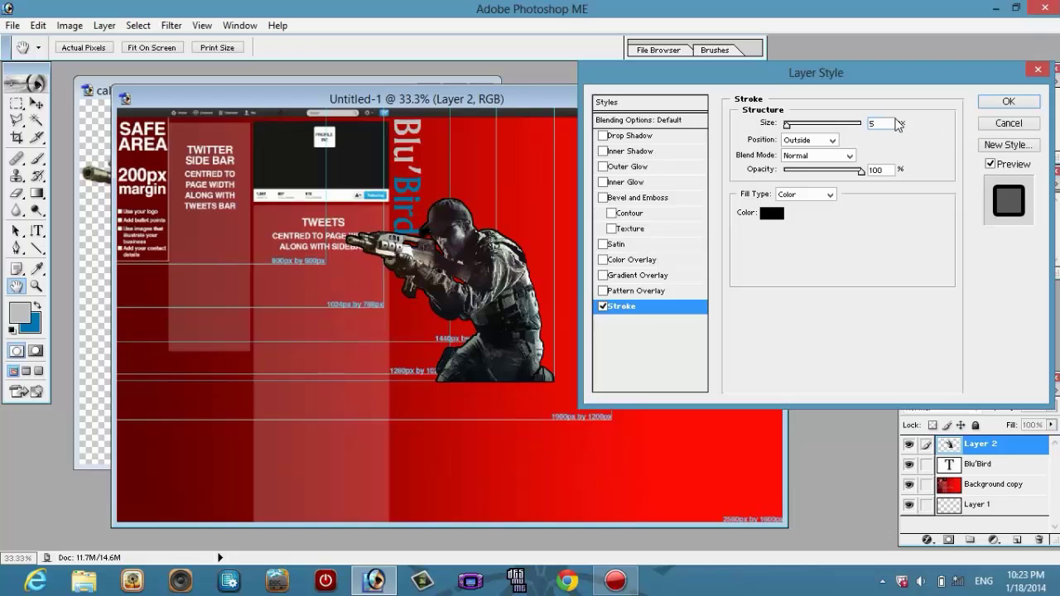
{"action": "key", "text": "Return"}
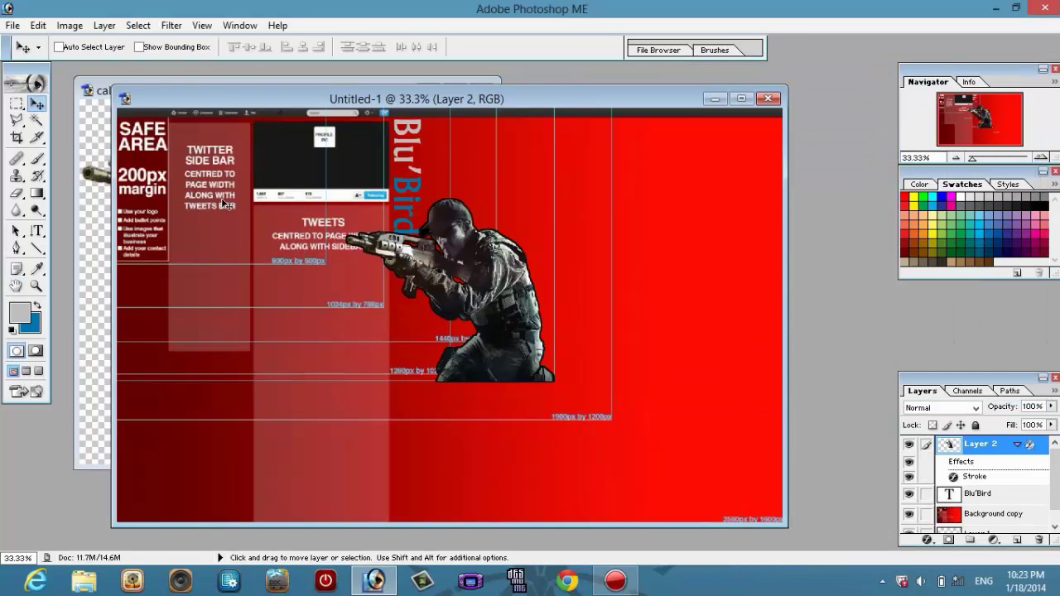
{"action": "left_click_drag", "start_coordinate": [458, 278], "coordinate": [455, 280]}
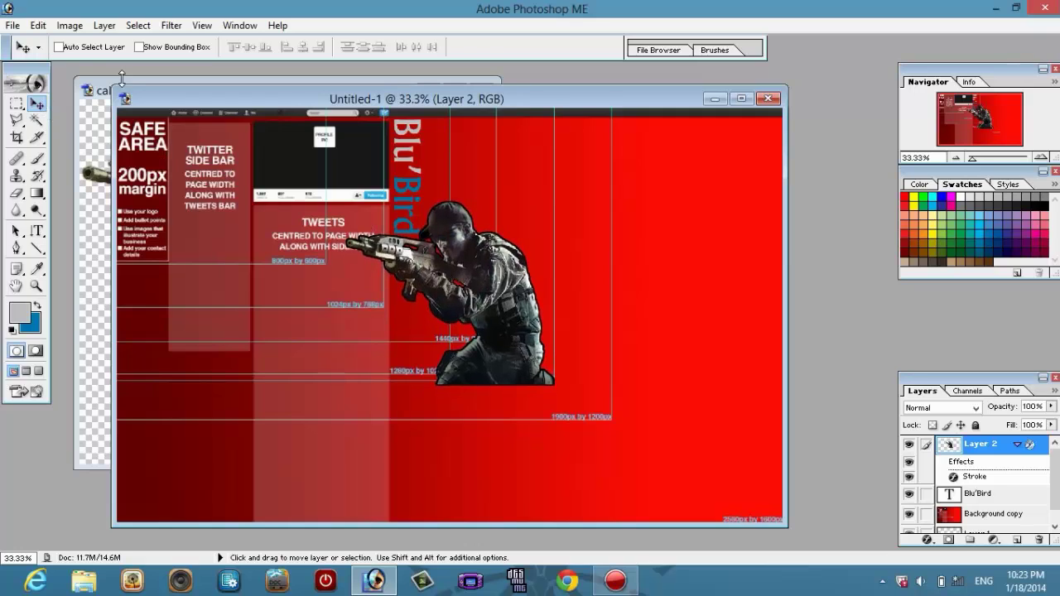
Step: Close the soldier PNG without saving and open the Zelda character image
{"action": "left_click", "coordinate": [102, 93]}
{"action": "left_click", "coordinate": [481, 89]}
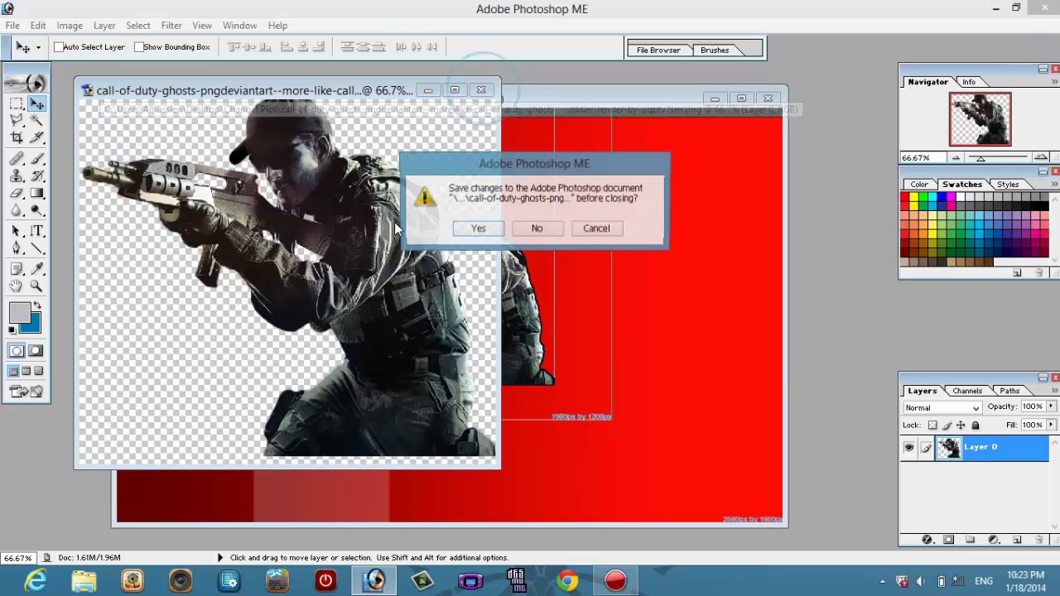
{"action": "left_click", "coordinate": [536, 230]}
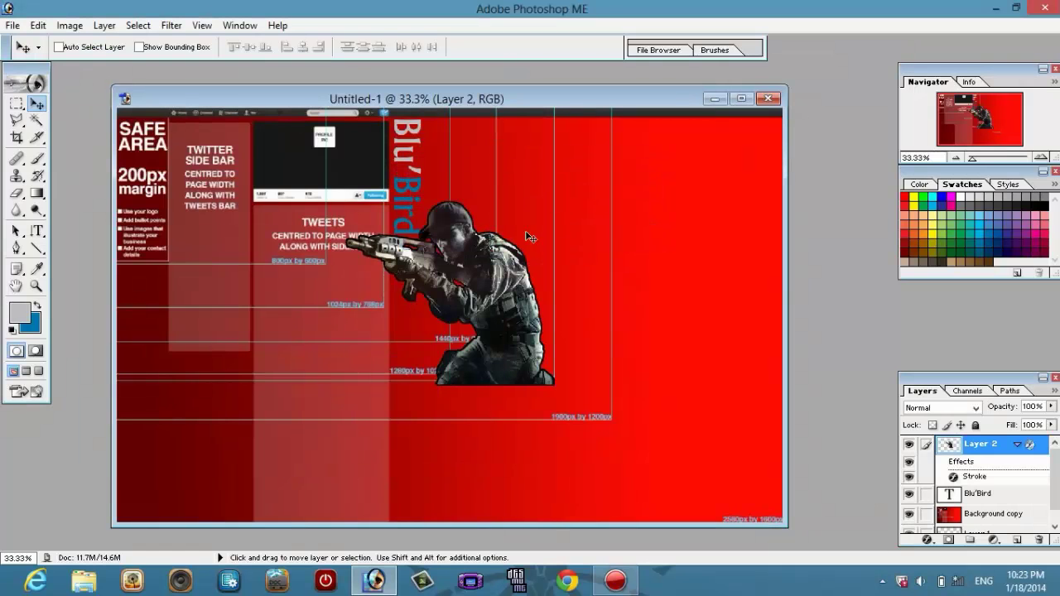
{"action": "left_click", "coordinate": [12, 25]}
{"action": "left_click", "coordinate": [37, 59]}
{"action": "double_click", "coordinate": [435, 138]}
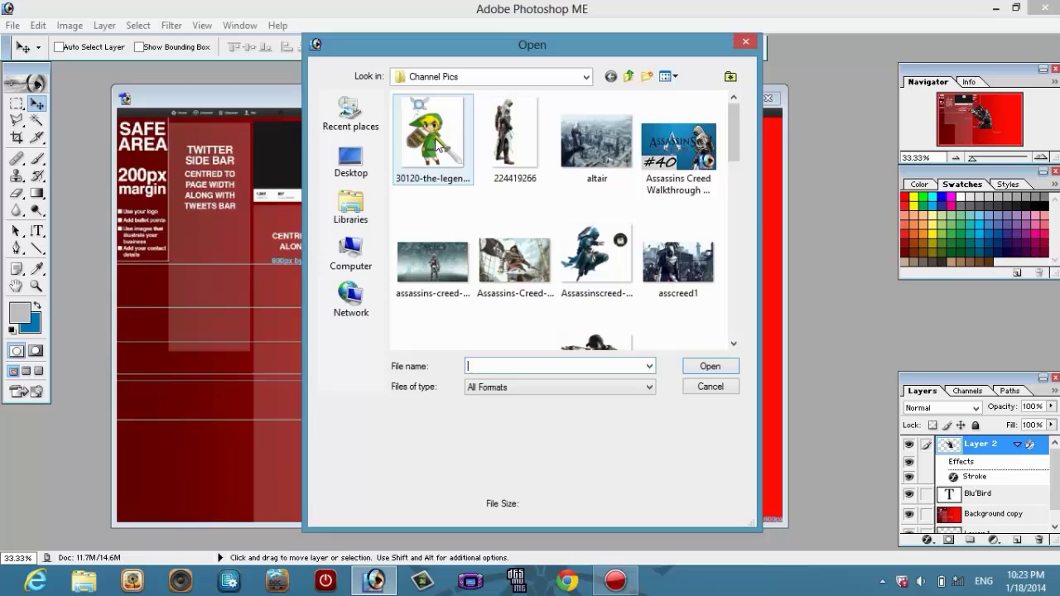
Step: Magic Wand the white background and replace the Background layer with a duplicate copy
{"action": "left_click", "coordinate": [35, 122]}
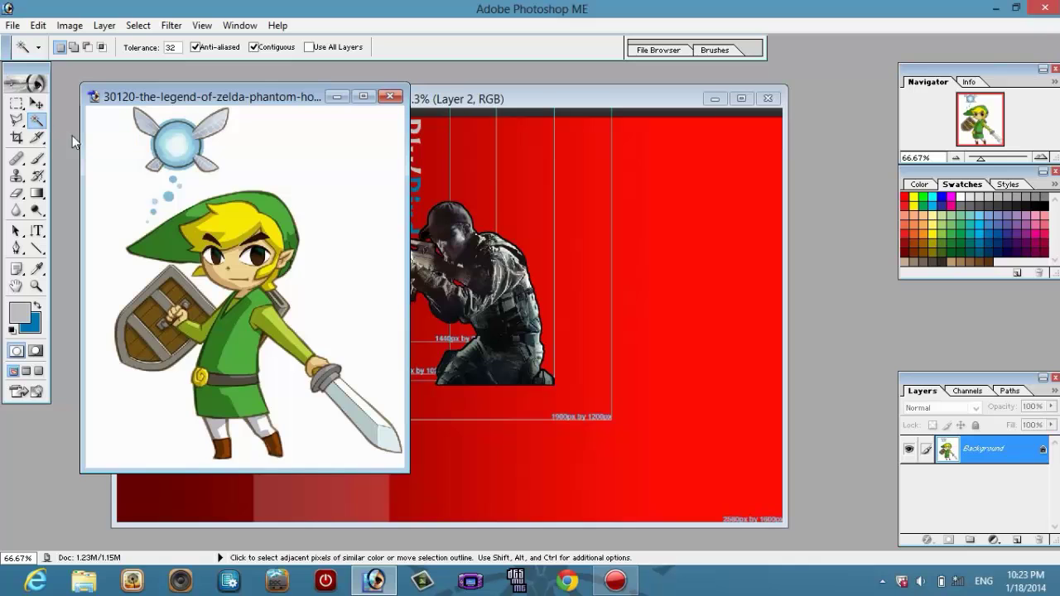
{"action": "left_click", "coordinate": [103, 159]}
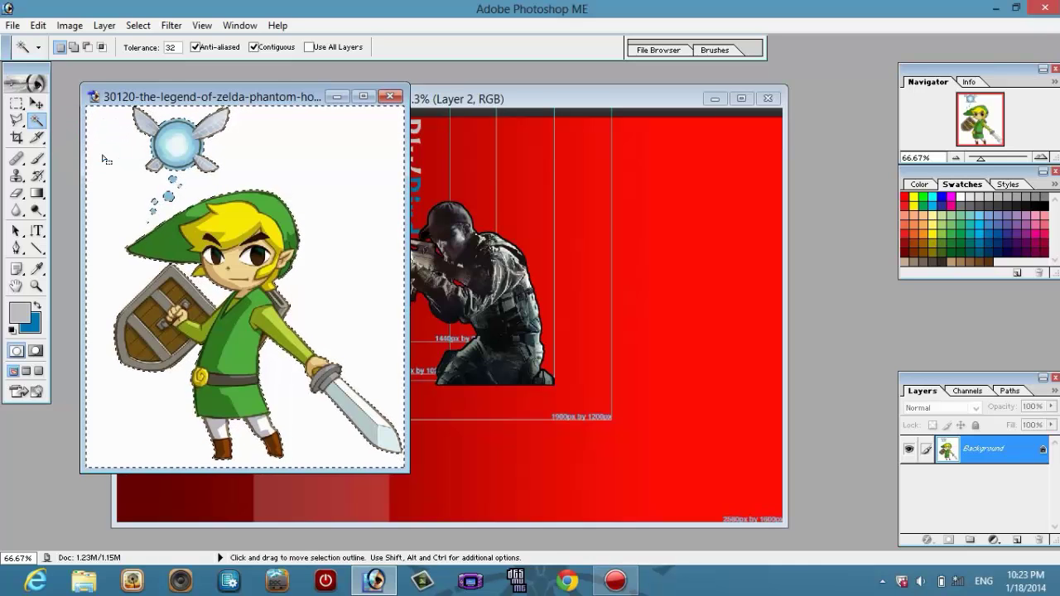
{"action": "right_click", "coordinate": [1023, 469]}
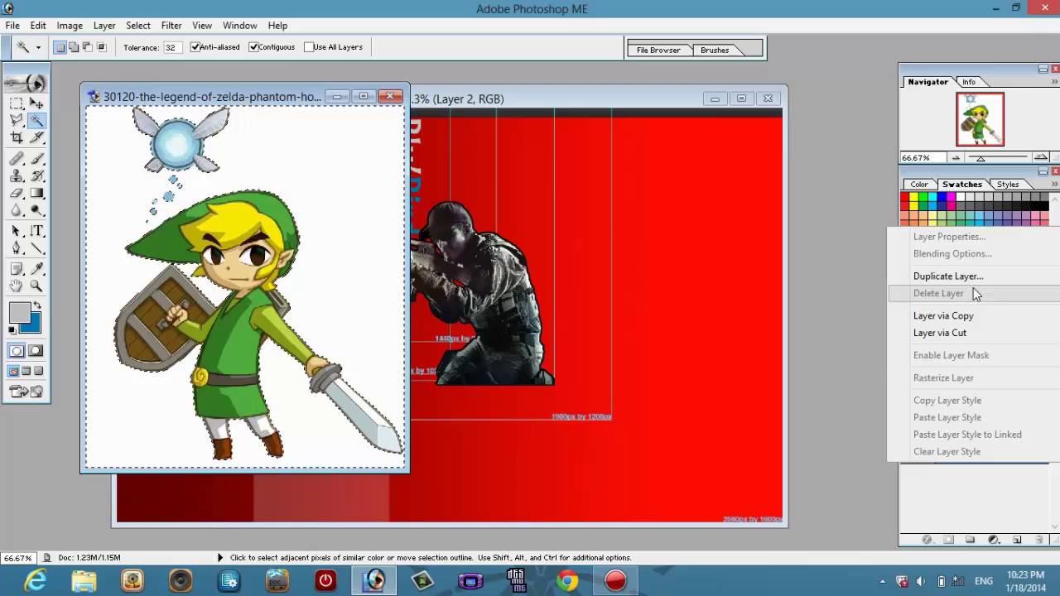
{"action": "left_click", "coordinate": [960, 278]}
{"action": "key", "text": "Return"}
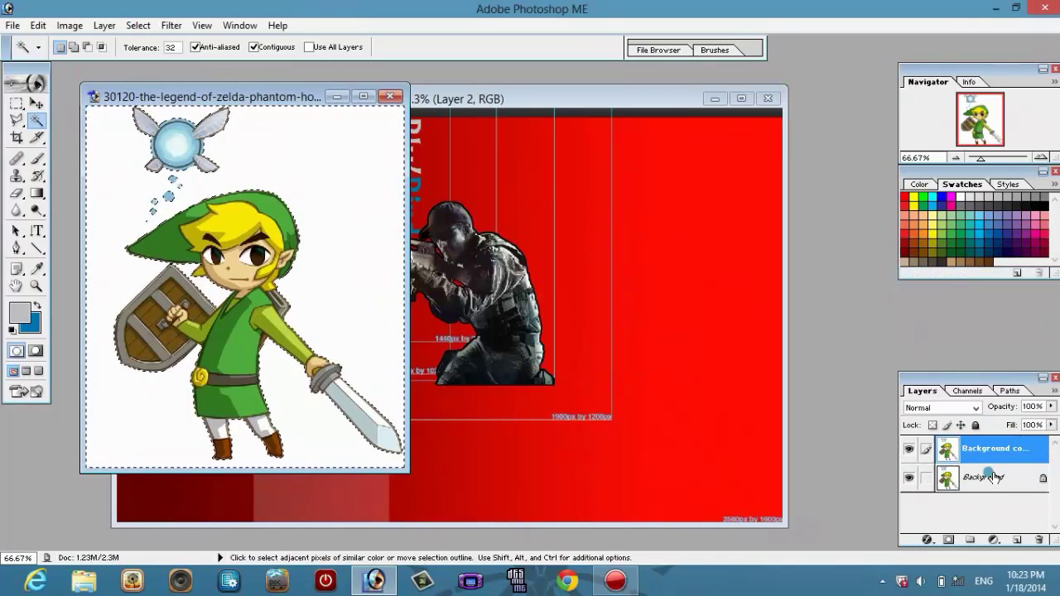
{"action": "left_click", "coordinate": [987, 477]}
{"action": "left_click", "coordinate": [1045, 538]}
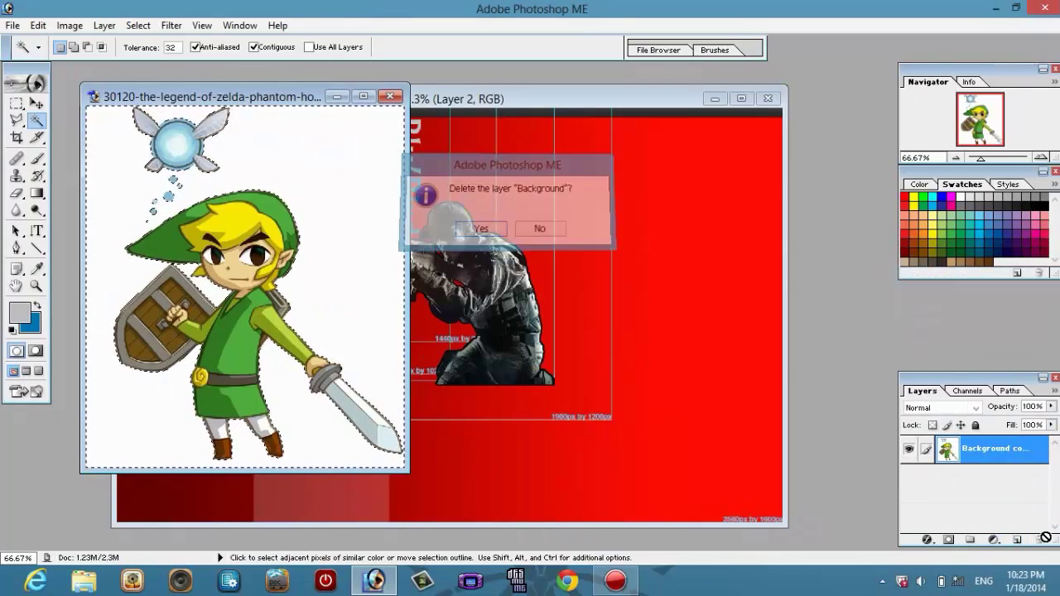
{"action": "key", "text": "Return"}
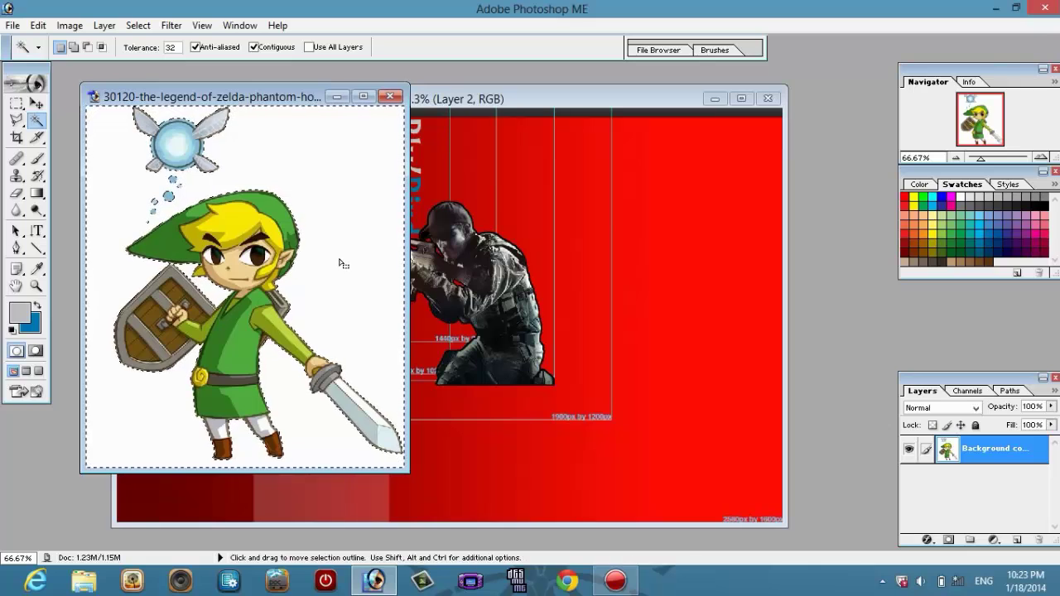
Step: Delete the white background and drag the Link cut-out onto the banner's upper left
{"action": "key", "text": "Delete"}
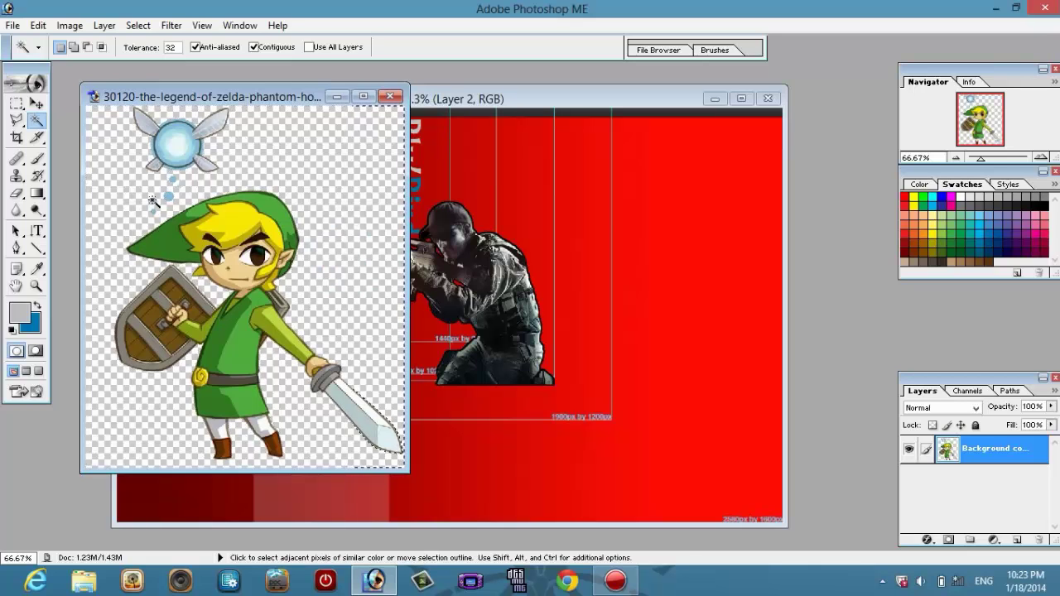
{"action": "left_click", "coordinate": [37, 103]}
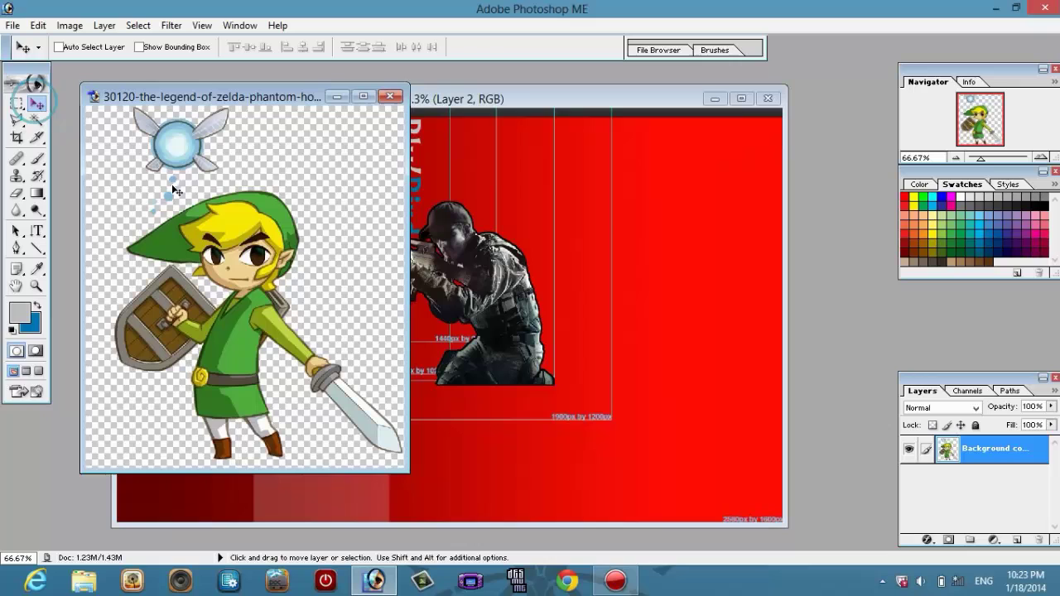
{"action": "left_click_drag", "start_coordinate": [269, 255], "coordinate": [229, 193]}
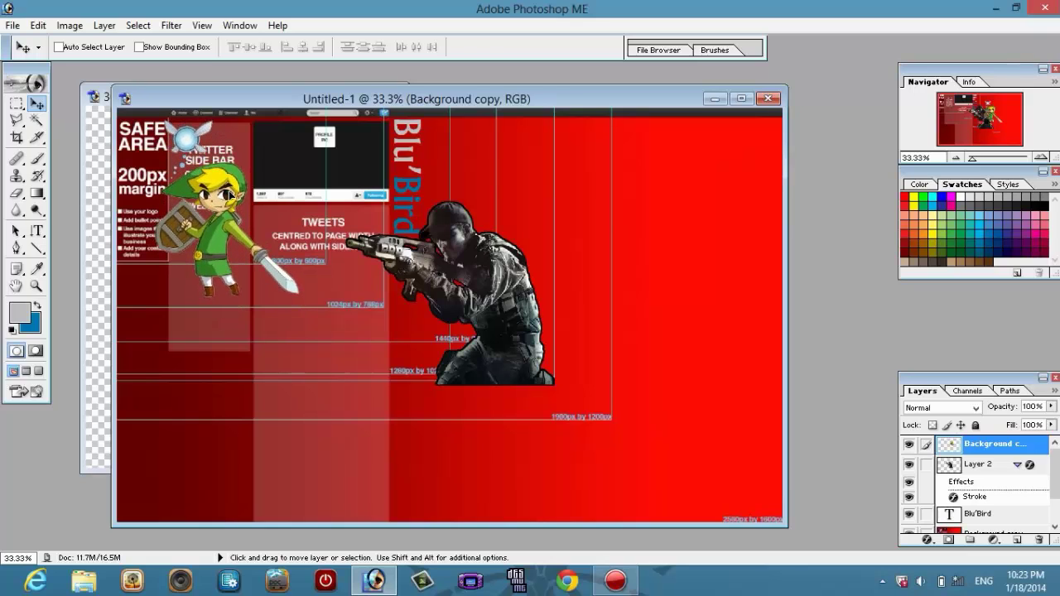
Step: Open the Halo 4 Master Chief image, accepting the colour profile prompt
{"action": "left_click", "coordinate": [13, 26]}
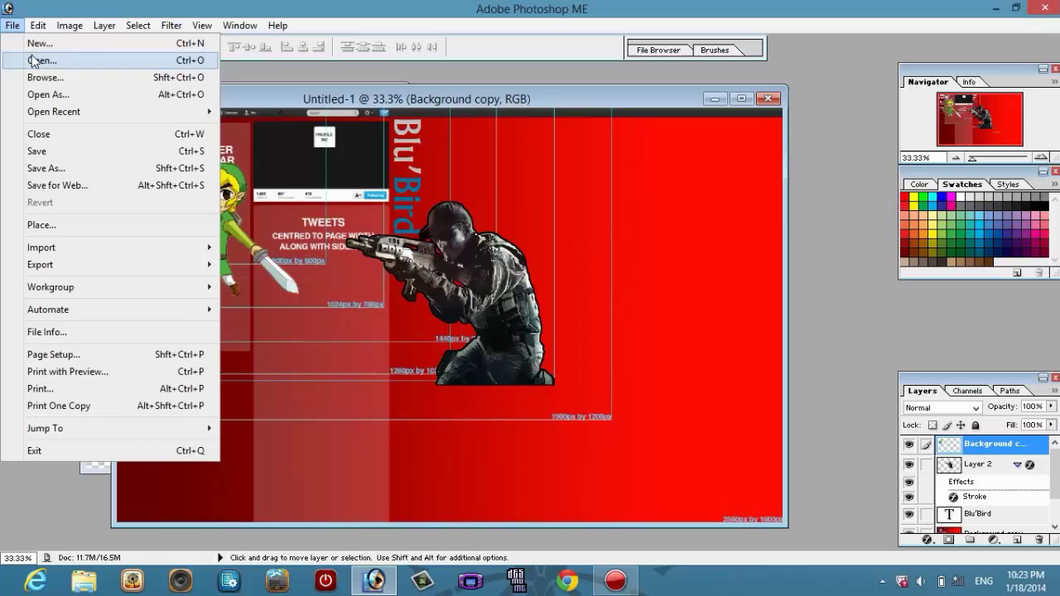
{"action": "left_click", "coordinate": [38, 64]}
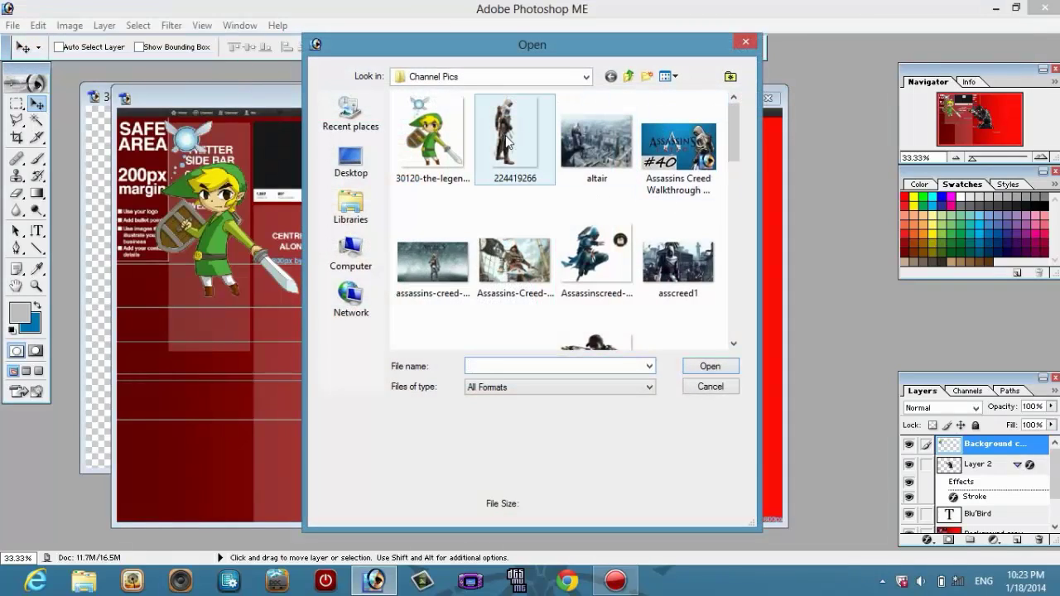
{"action": "left_click_drag", "start_coordinate": [727, 118], "coordinate": [728, 192]}
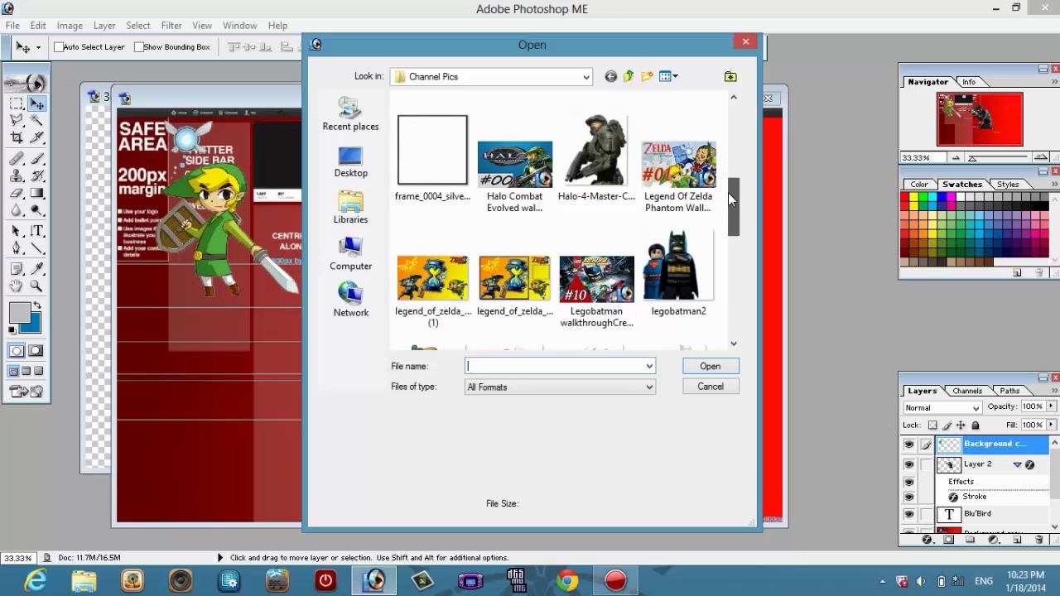
{"action": "double_click", "coordinate": [598, 159]}
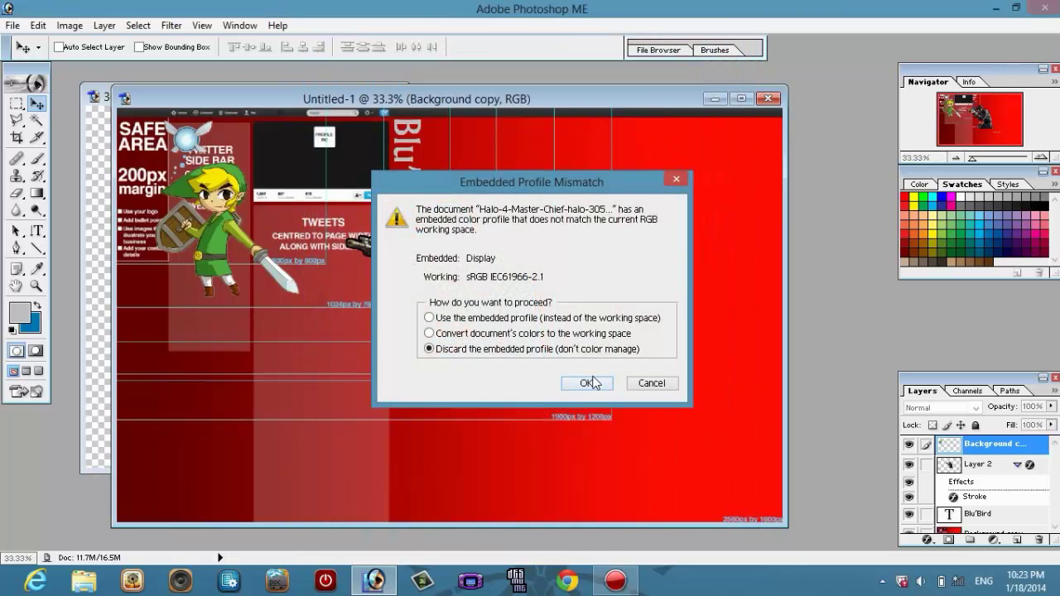
{"action": "left_click", "coordinate": [589, 382]}
Step: Magic Wand the white beside the armour and swap the Background layer for a duplicate
{"action": "left_click", "coordinate": [35, 120]}
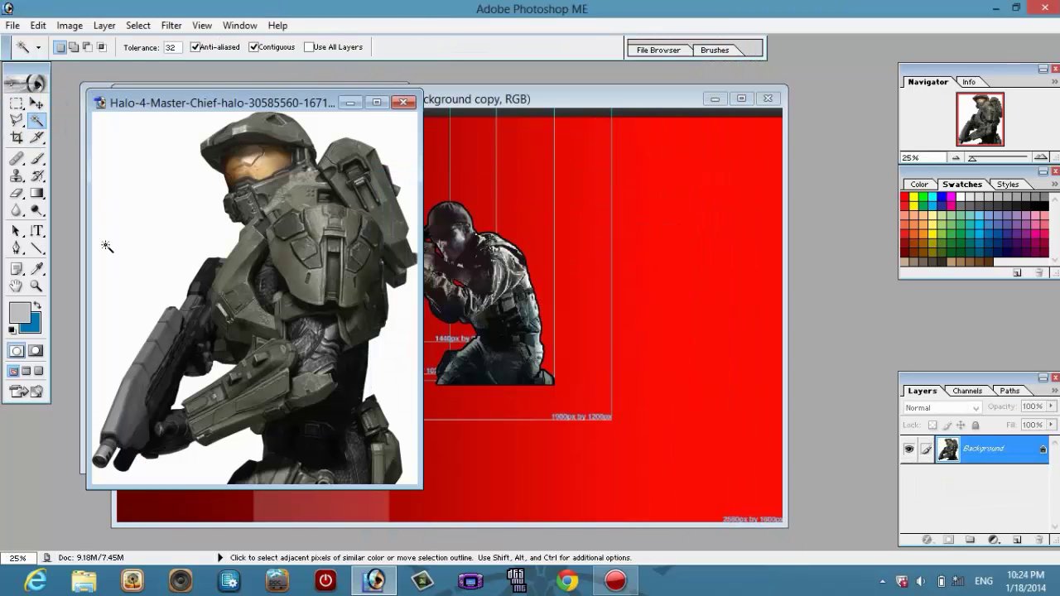
{"action": "left_click", "coordinate": [106, 242]}
{"action": "right_click", "coordinate": [952, 456]}
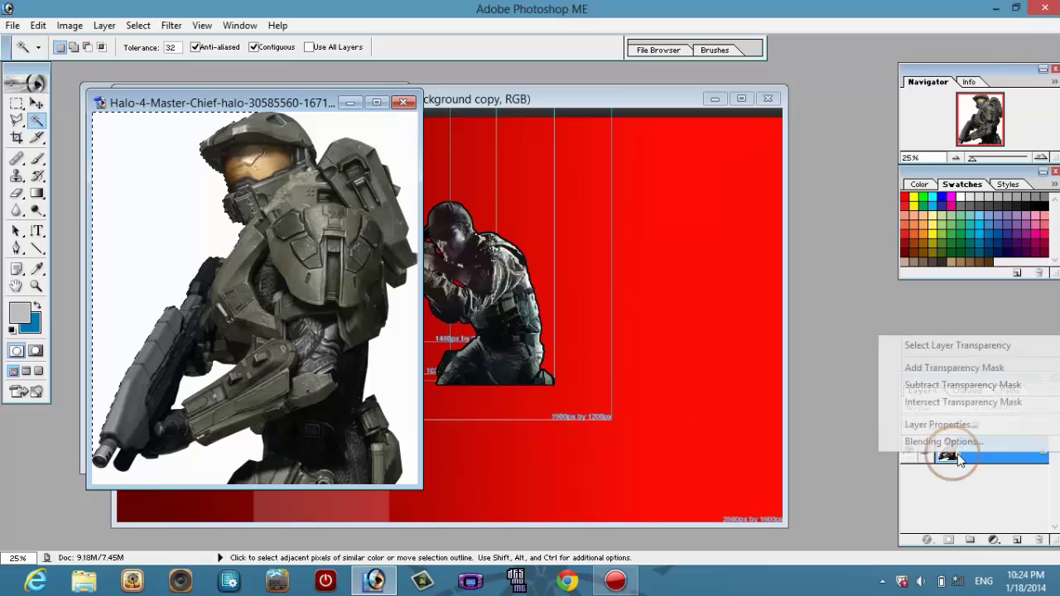
{"action": "left_click", "coordinate": [986, 461]}
{"action": "right_click", "coordinate": [985, 462]}
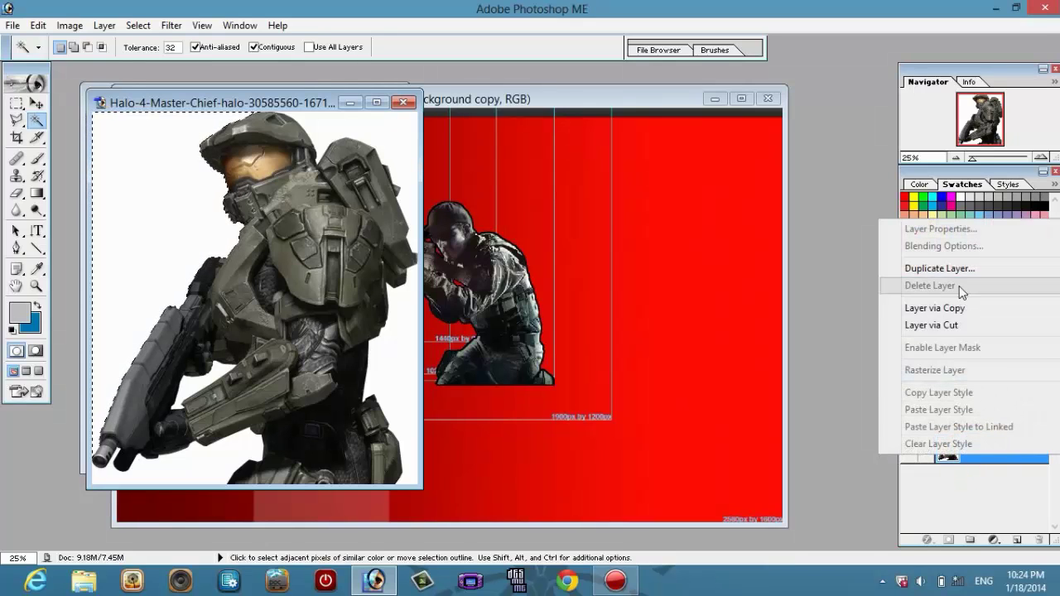
{"action": "left_click", "coordinate": [939, 268]}
{"action": "key", "text": "Return"}
{"action": "left_click", "coordinate": [1012, 480]}
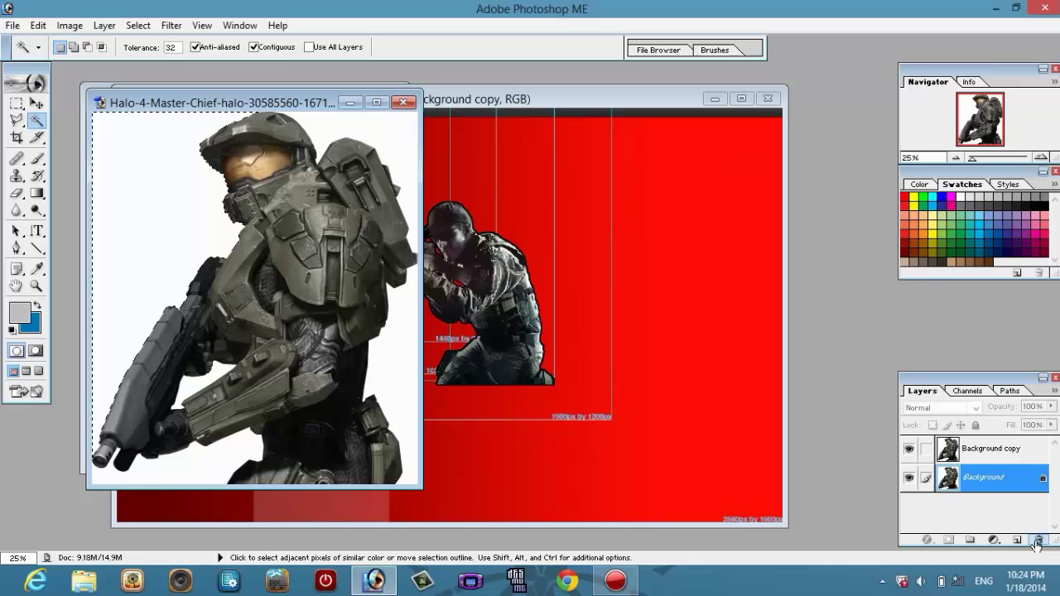
{"action": "left_click", "coordinate": [1039, 540]}
{"action": "left_click", "coordinate": [479, 227]}
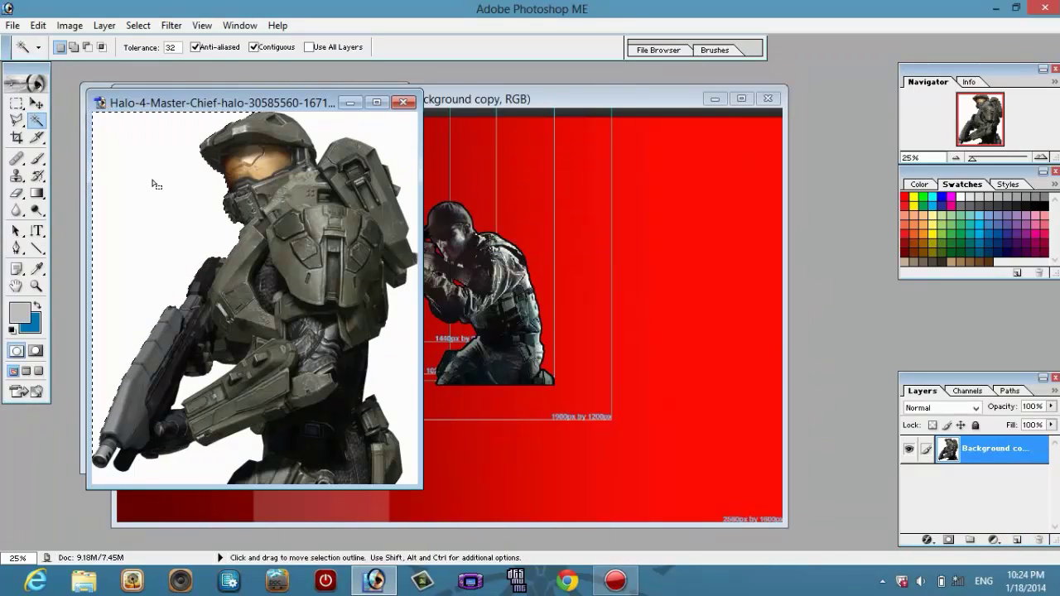
Step: Delete the white areas at the left, shoulder, lower right, lower left and beside the gun
{"action": "key", "text": "Delete"}
{"action": "left_click", "coordinate": [329, 140]}
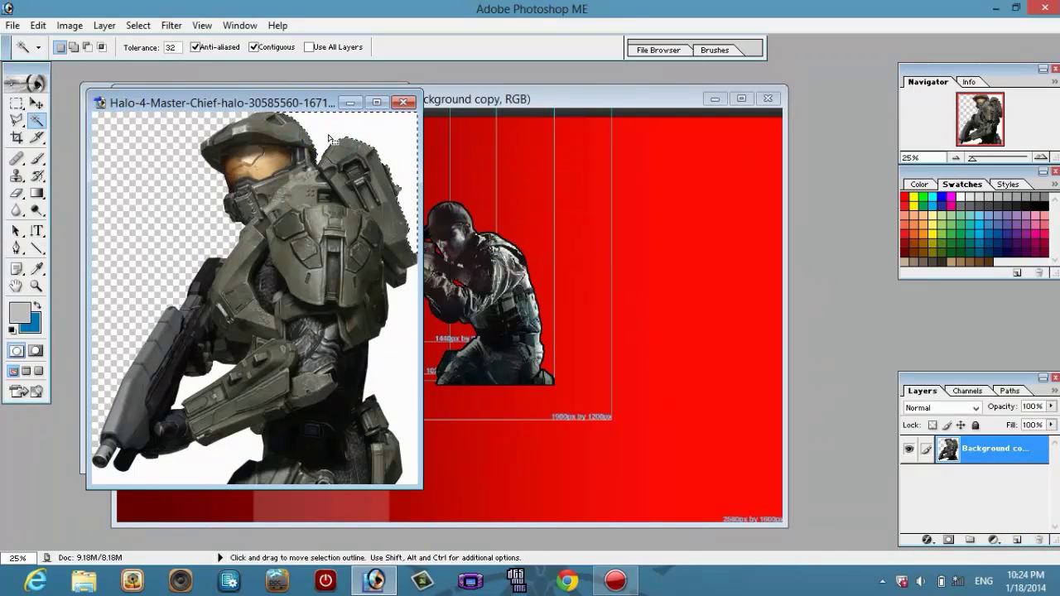
{"action": "key", "text": "Delete"}
{"action": "left_click", "coordinate": [396, 313]}
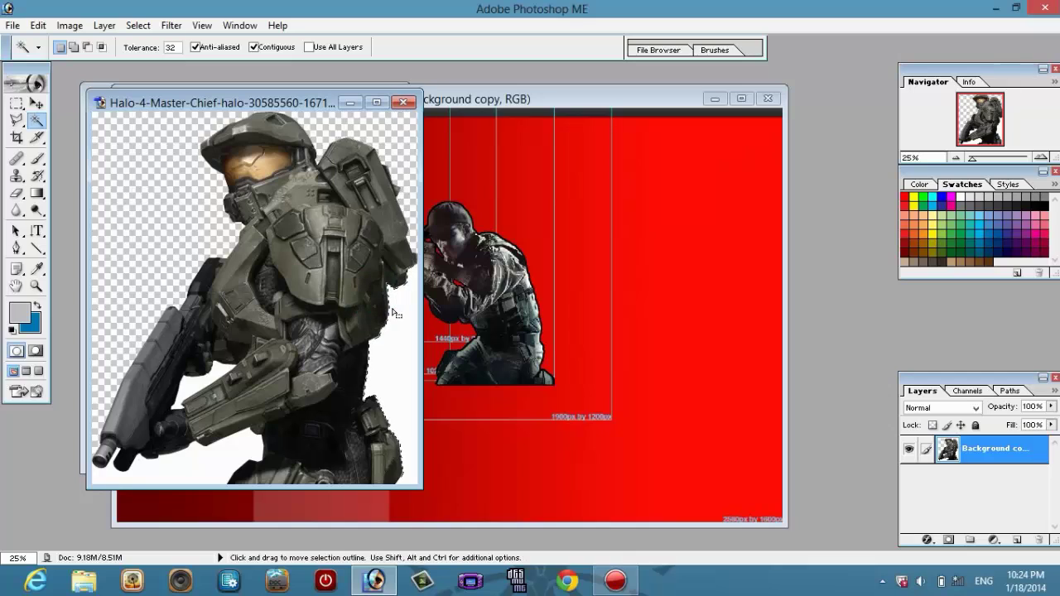
{"action": "key", "text": "Delete"}
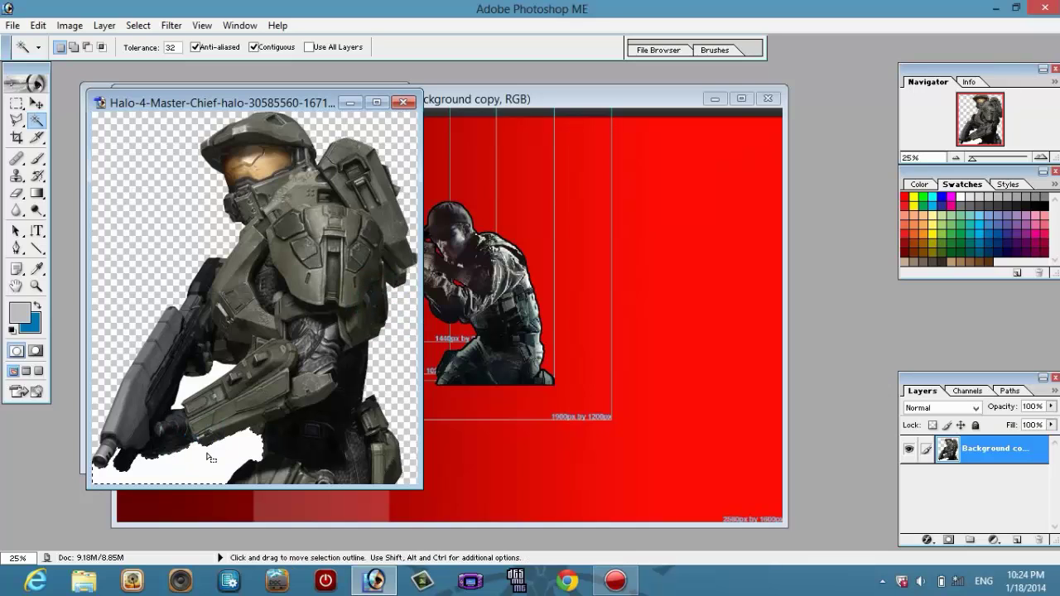
{"action": "left_click", "coordinate": [209, 451]}
{"action": "key", "text": "Delete"}
{"action": "left_click", "coordinate": [188, 392]}
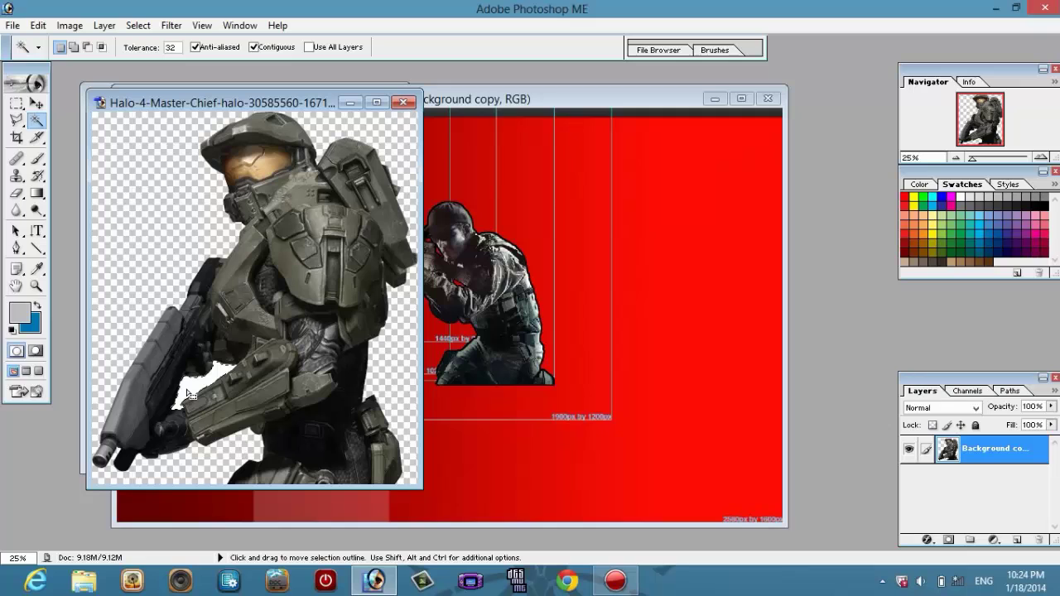
{"action": "key", "text": "Delete"}
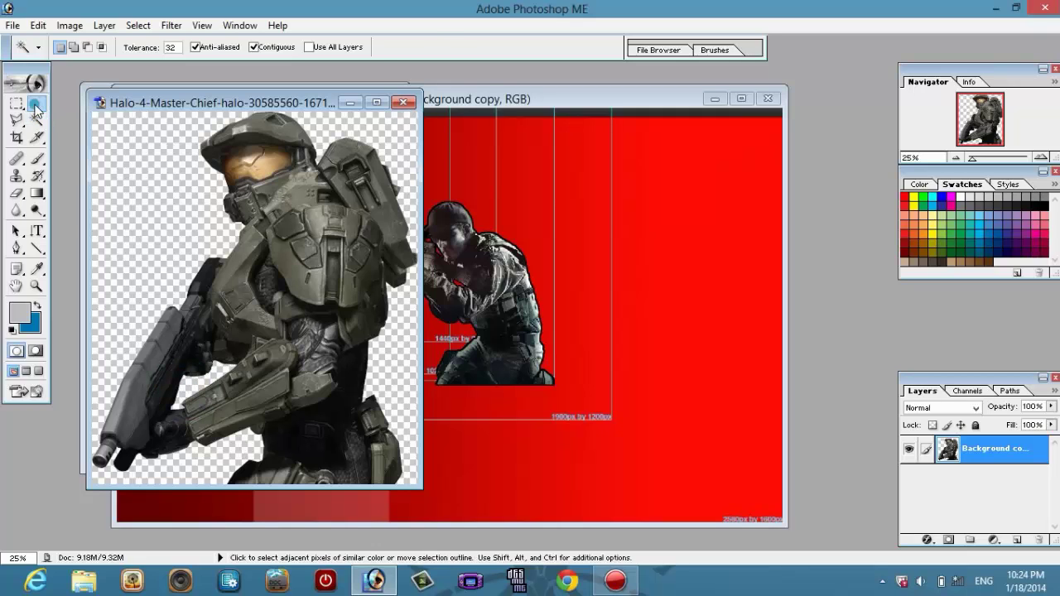
Step: Copy Master Chief into the banner, scale to 35% beneath the soldier, then nudge the soldier up
{"action": "left_click", "coordinate": [35, 103]}
{"action": "left_click_drag", "start_coordinate": [303, 241], "coordinate": [611, 367]}
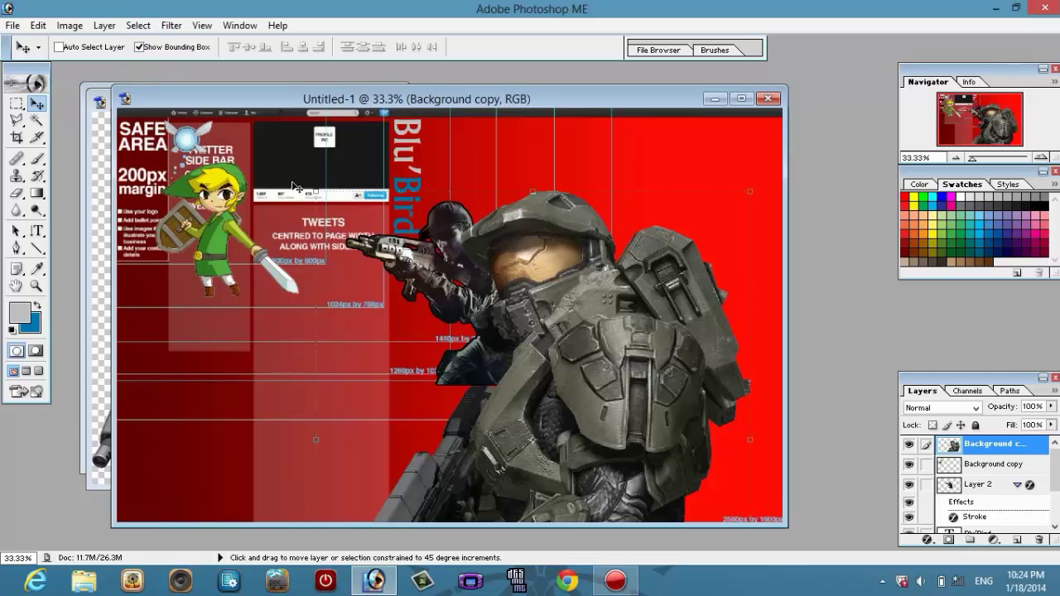
{"action": "left_click_drag", "start_coordinate": [315, 191], "coordinate": [584, 396]}
{"action": "left_click_drag", "start_coordinate": [635, 484], "coordinate": [587, 208]}
{"action": "left_click_drag", "start_coordinate": [485, 161], "coordinate": [506, 184]}
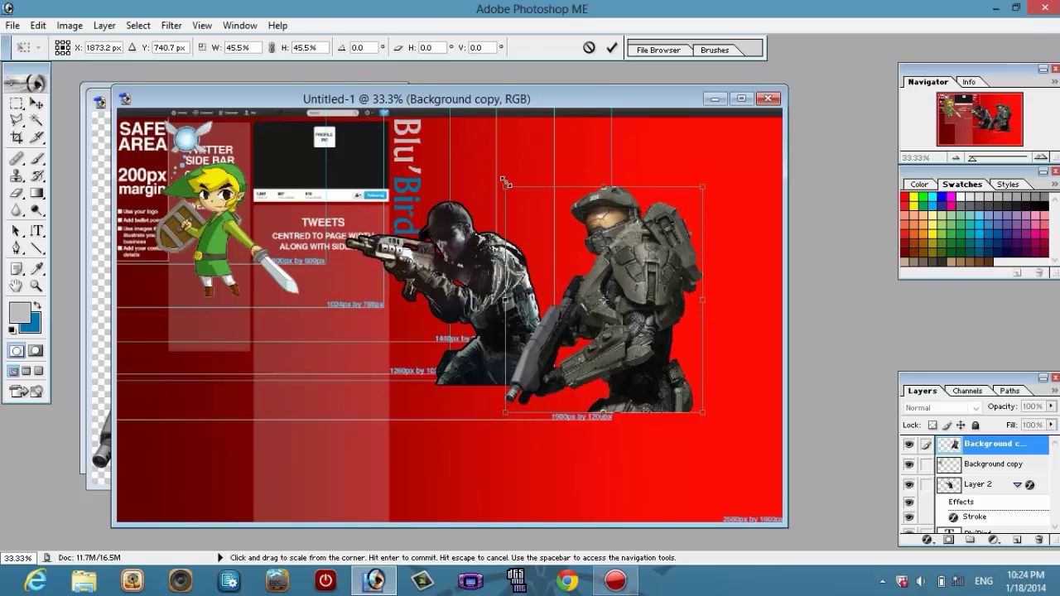
{"action": "left_click_drag", "start_coordinate": [643, 279], "coordinate": [721, 207]}
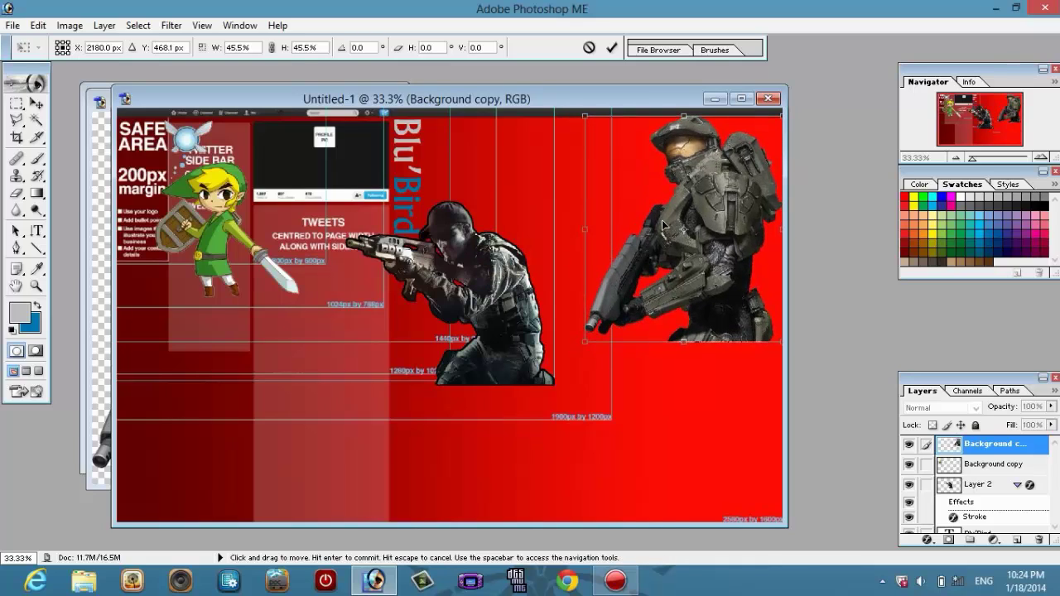
{"action": "left_click_drag", "start_coordinate": [662, 224], "coordinate": [217, 406]}
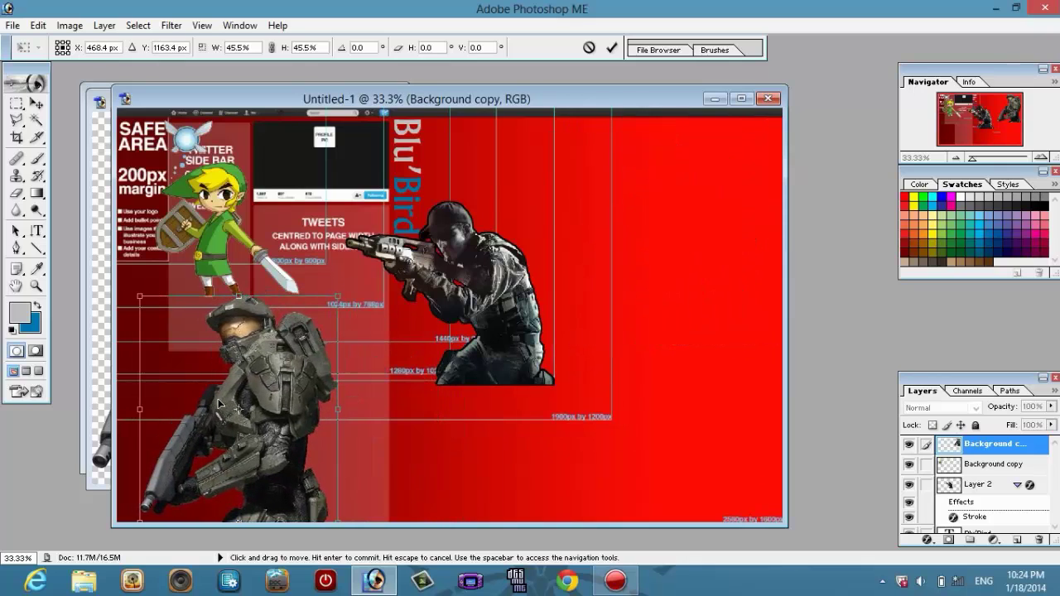
{"action": "left_click_drag", "start_coordinate": [139, 296], "coordinate": [186, 347]}
{"action": "left_click_drag", "start_coordinate": [242, 422], "coordinate": [452, 425]}
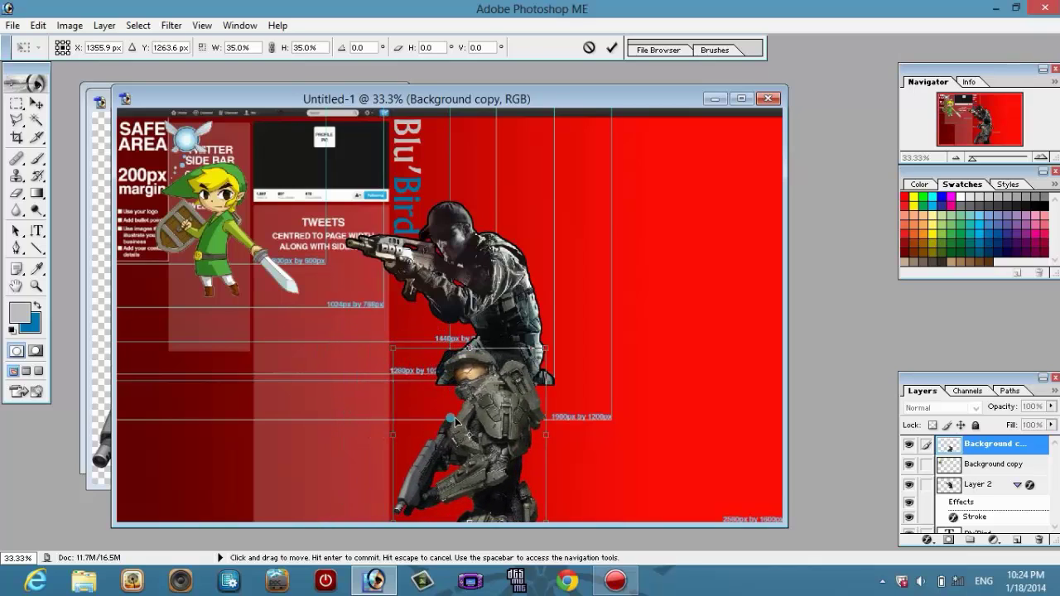
{"action": "key", "text": "Return"}
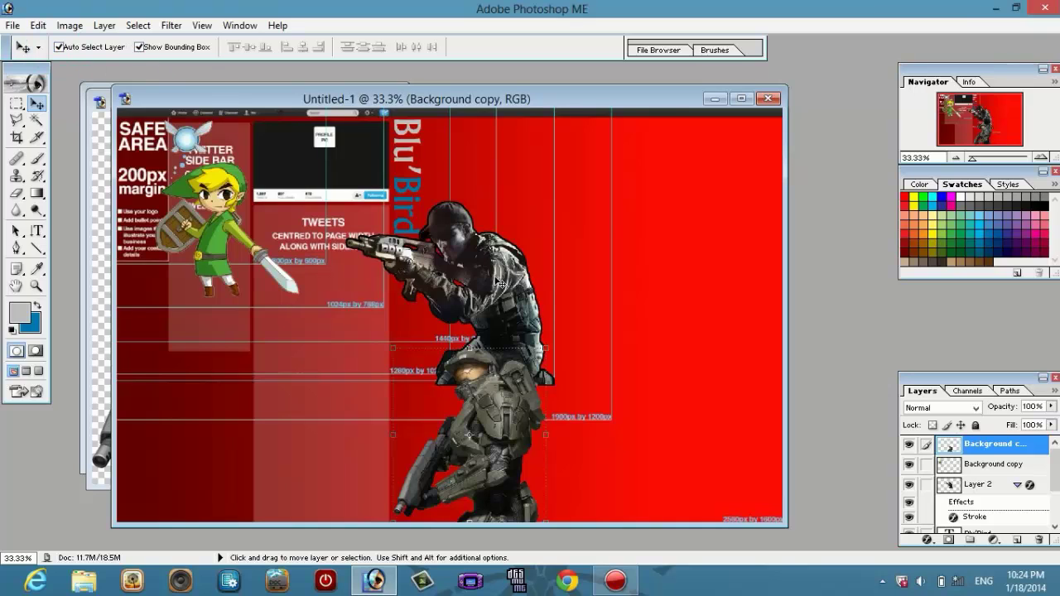
{"action": "mouse_move", "coordinate": [497, 284]}
{"action": "left_mouse_down"}
{"action": "mouse_move", "coordinate": [524, 249]}
{"action": "mouse_move", "coordinate": [500, 254]}
{"action": "mouse_move", "coordinate": [491, 281]}
{"action": "mouse_move", "coordinate": [506, 263]}
{"action": "mouse_move", "coordinate": [437, 287]}
{"action": "mouse_move", "coordinate": [536, 272]}
{"action": "mouse_move", "coordinate": [496, 266]}
{"action": "mouse_move", "coordinate": [495, 278]}
{"action": "left_mouse_up"}
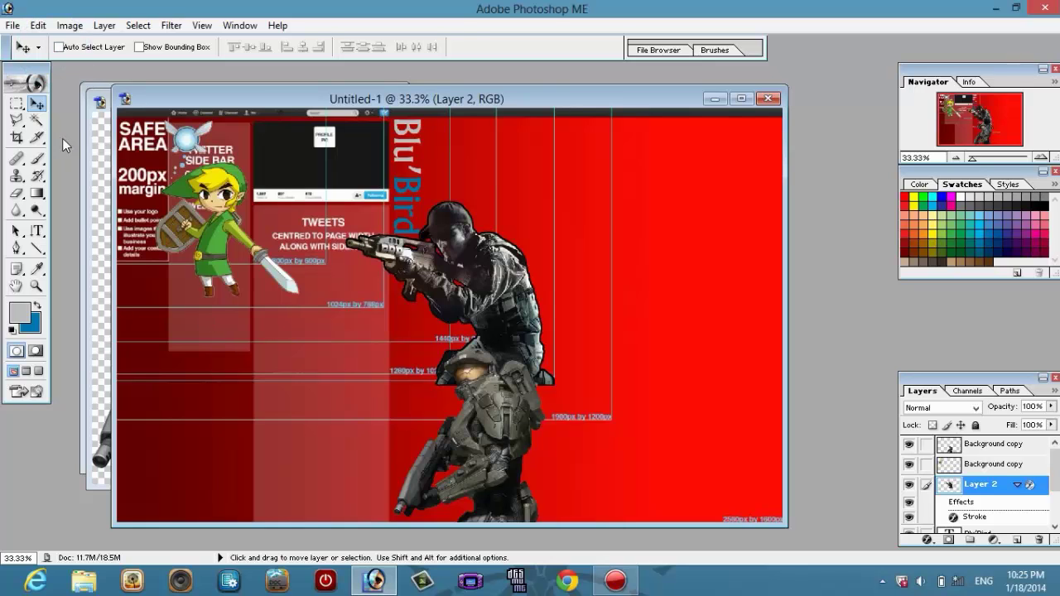
Step: Open the 224419266.png image
{"action": "left_click", "coordinate": [12, 26]}
{"action": "left_click", "coordinate": [37, 62]}
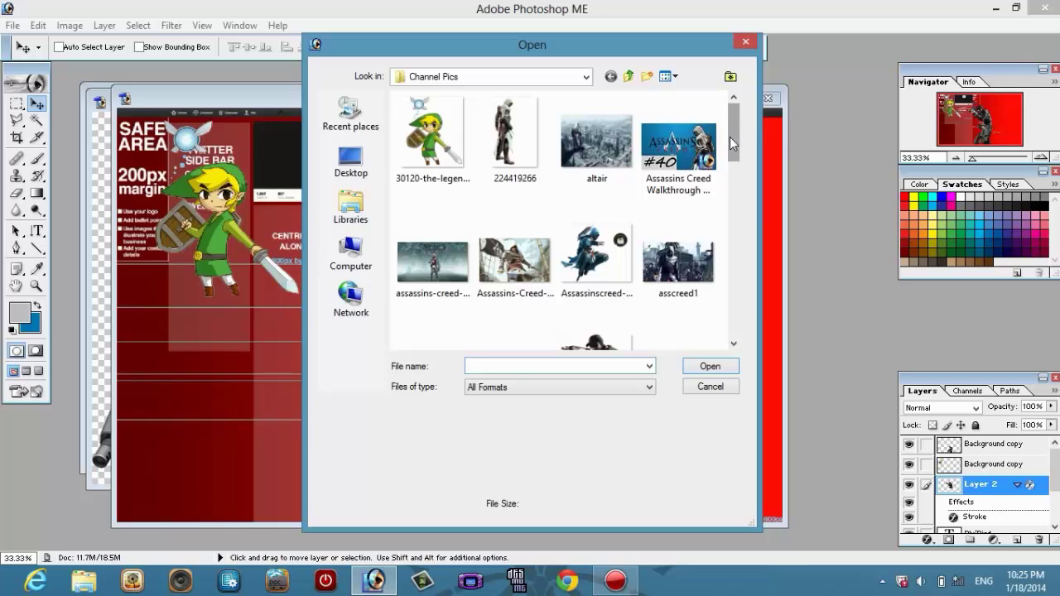
{"action": "mouse_move", "coordinate": [729, 136]}
{"action": "left_mouse_down"}
{"action": "mouse_move", "coordinate": [731, 163]}
{"action": "mouse_move", "coordinate": [731, 139]}
{"action": "left_mouse_up"}
{"action": "double_click", "coordinate": [514, 128]}
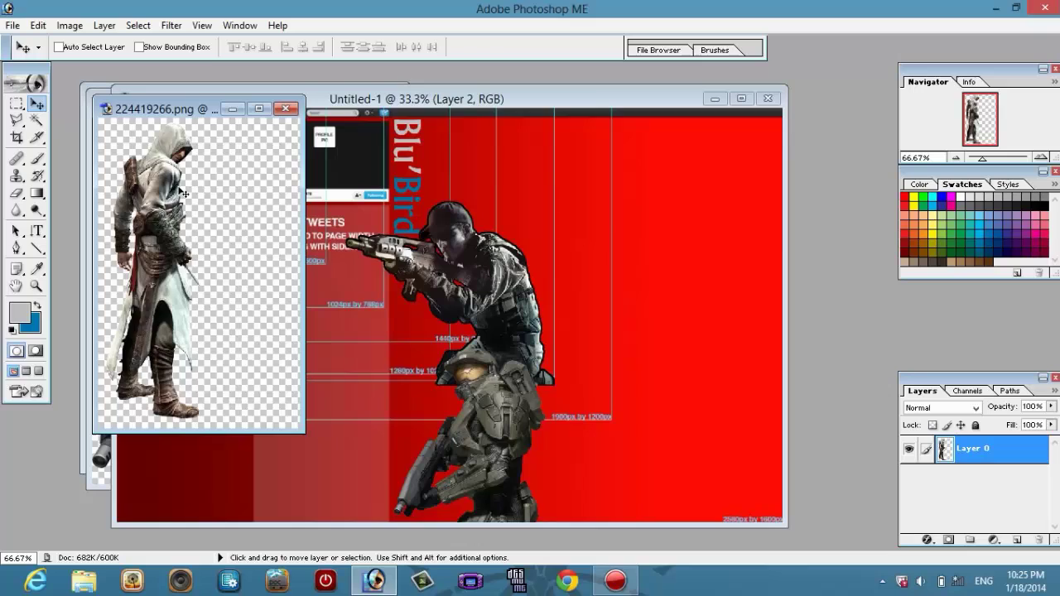
Step: Copy the assassin into the banner, enlarge to about 164.8% below Link, and nudge Link
{"action": "mouse_move", "coordinate": [182, 193]}
{"action": "left_mouse_down"}
{"action": "mouse_move", "coordinate": [425, 196]}
{"action": "mouse_move", "coordinate": [365, 212]}
{"action": "mouse_move", "coordinate": [234, 305]}
{"action": "mouse_move", "coordinate": [186, 186]}
{"action": "left_mouse_up"}
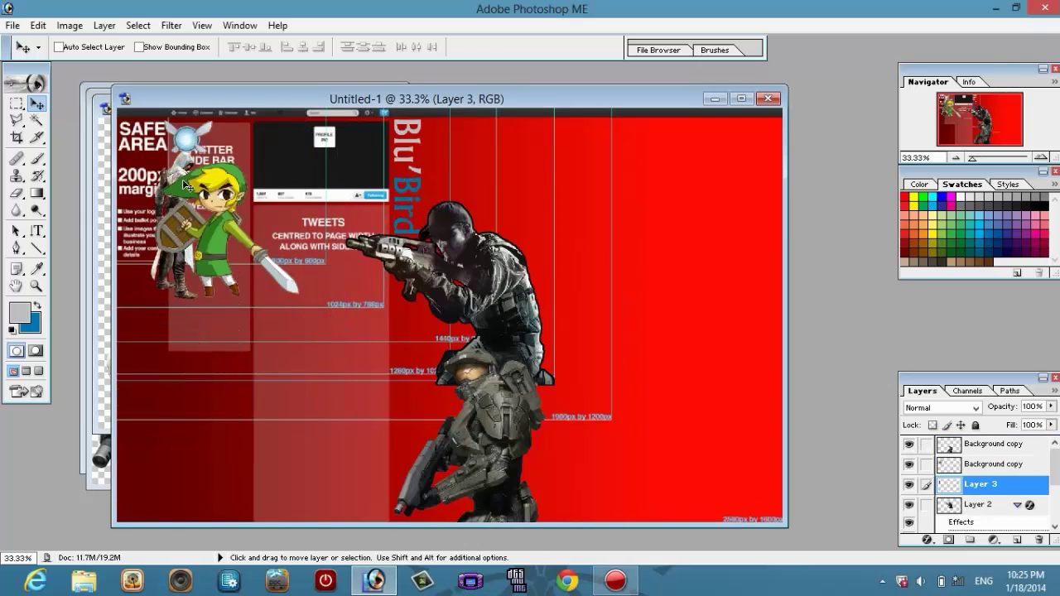
{"action": "left_click", "coordinate": [138, 48]}
{"action": "left_click_drag", "start_coordinate": [197, 299], "coordinate": [266, 383]}
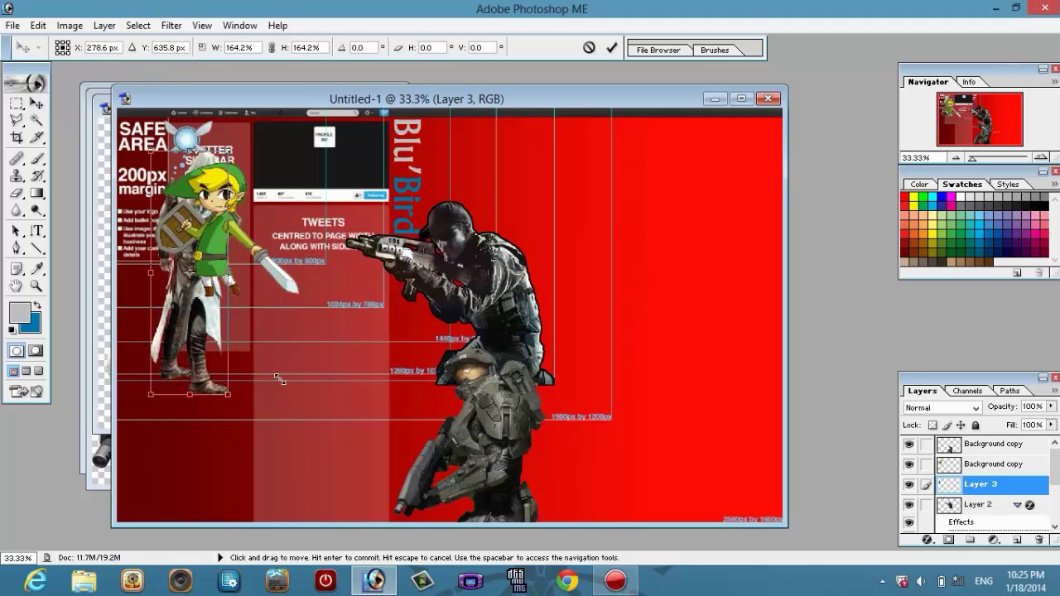
{"action": "left_click_drag", "start_coordinate": [188, 319], "coordinate": [212, 447]}
{"action": "key", "text": "Return"}
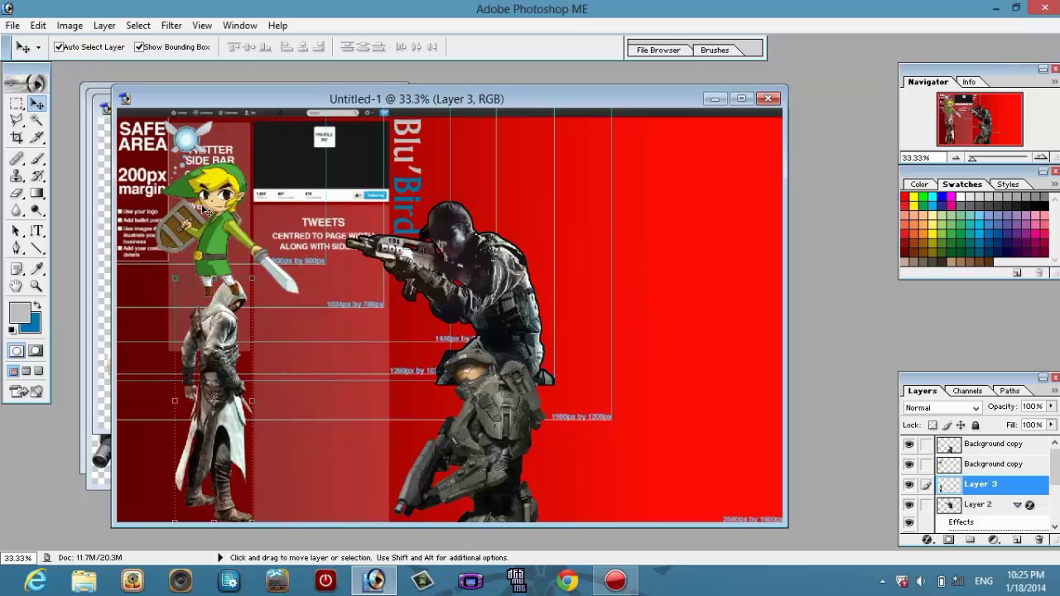
{"action": "left_click_drag", "start_coordinate": [214, 226], "coordinate": [206, 225]}
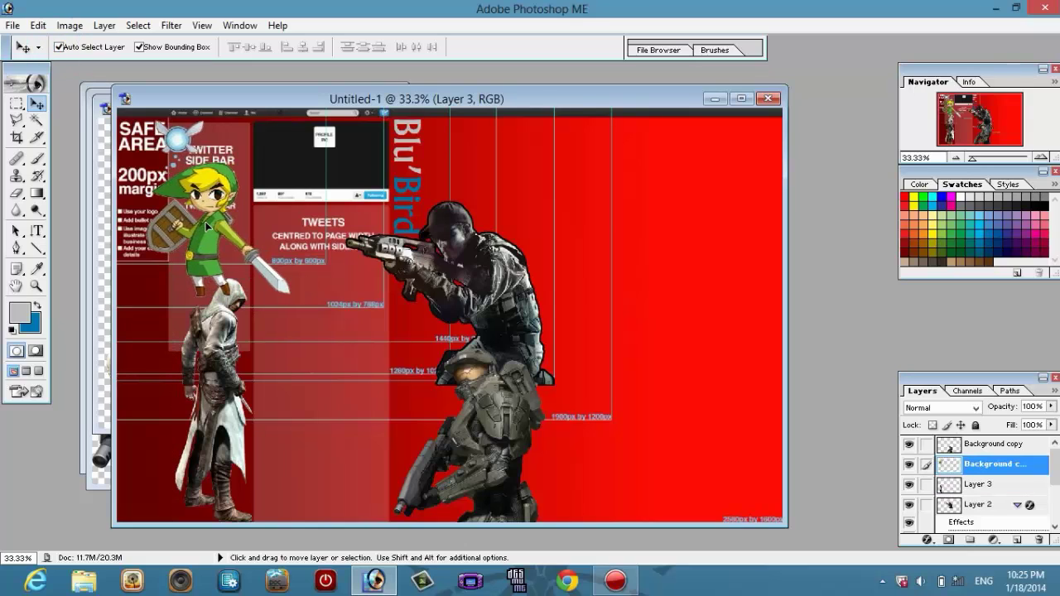
Step: Pick the Eraser with a 220 px brush
{"action": "left_click", "coordinate": [18, 192]}
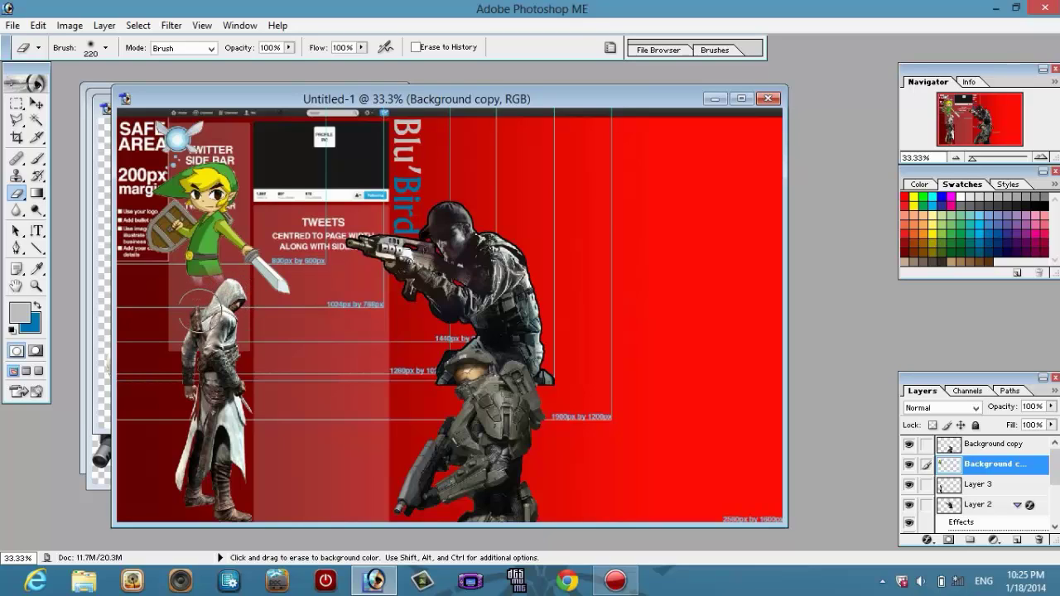
{"action": "left_click", "coordinate": [106, 49]}
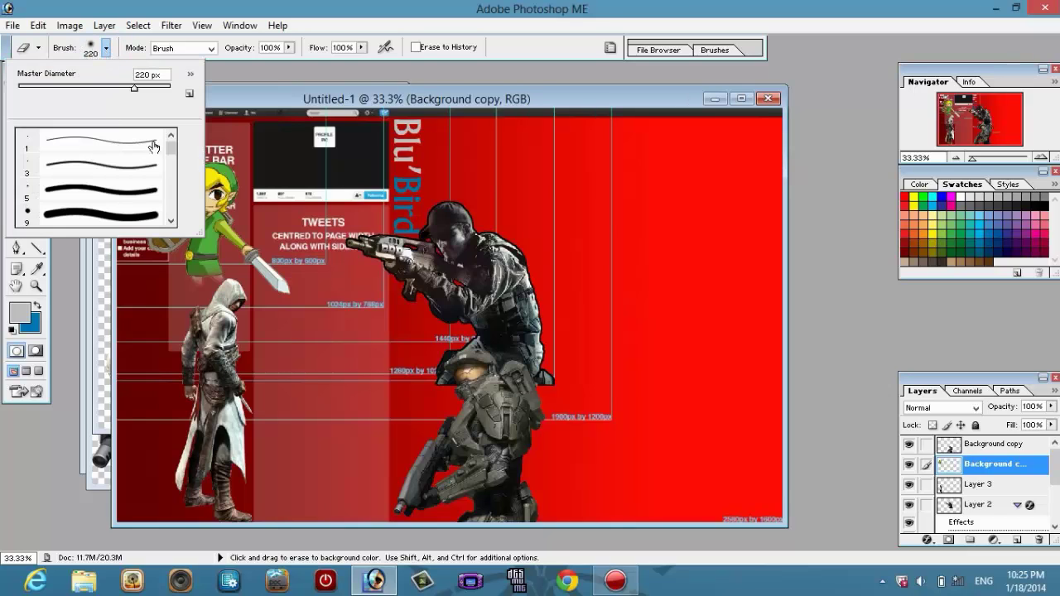
{"action": "mouse_move", "coordinate": [171, 146]}
{"action": "left_mouse_down"}
{"action": "mouse_move", "coordinate": [172, 194]}
{"action": "mouse_move", "coordinate": [171, 147]}
{"action": "mouse_move", "coordinate": [171, 160]}
{"action": "left_mouse_up"}
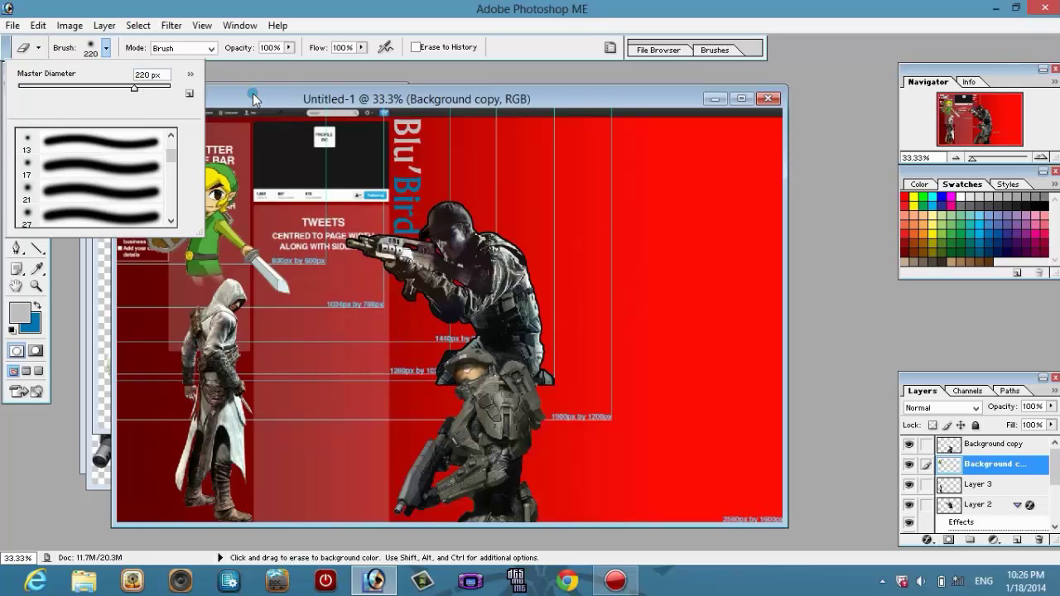
{"action": "key", "text": "Return"}
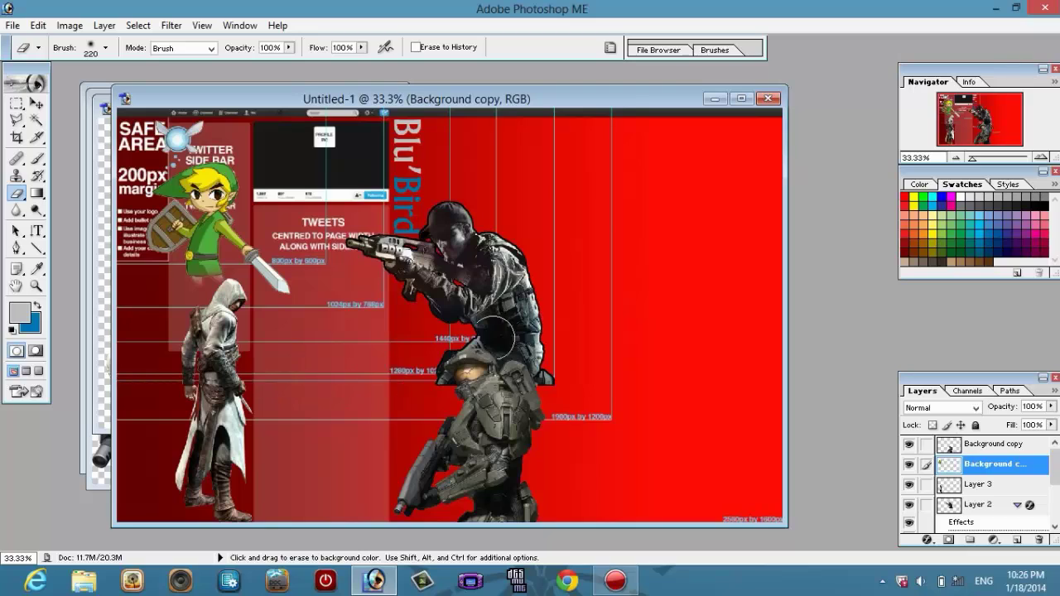
Step: Select the soldier layer and erase where it covers Master Chief's helmet
{"action": "left_click", "coordinate": [38, 104]}
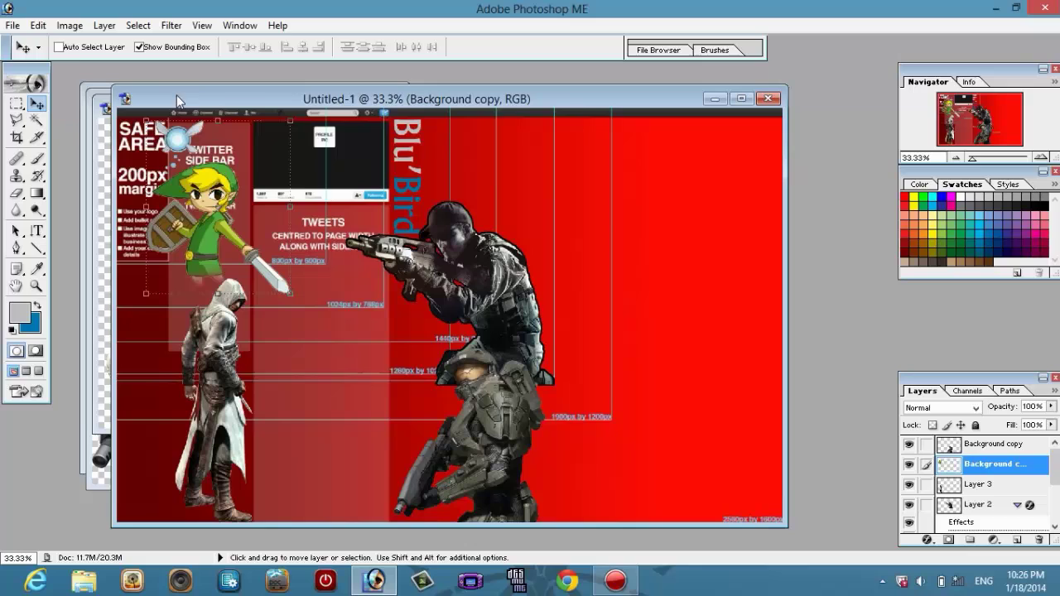
{"action": "left_click", "coordinate": [497, 286]}
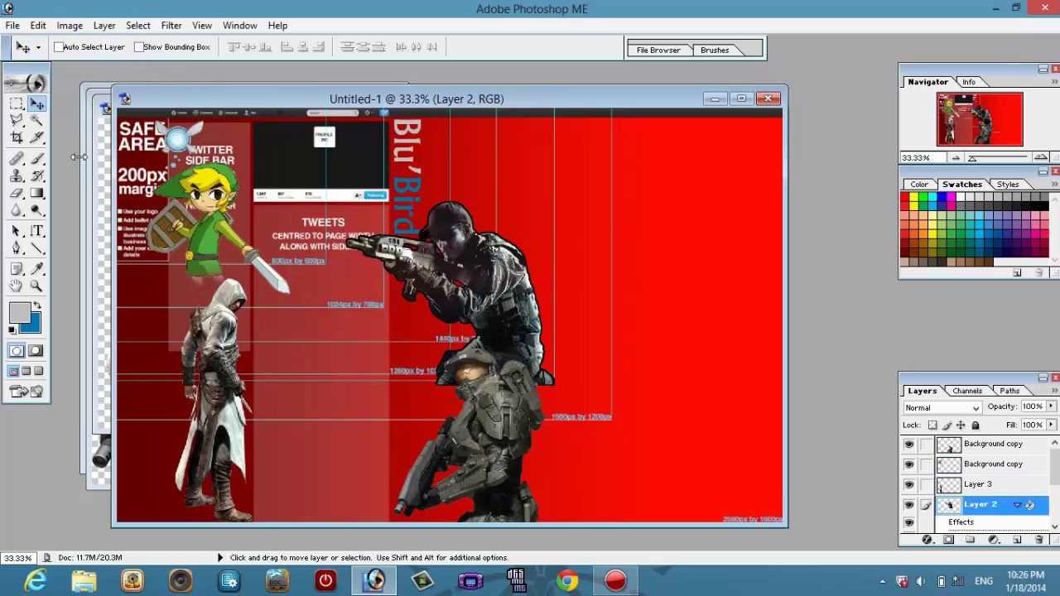
{"action": "left_click", "coordinate": [17, 193]}
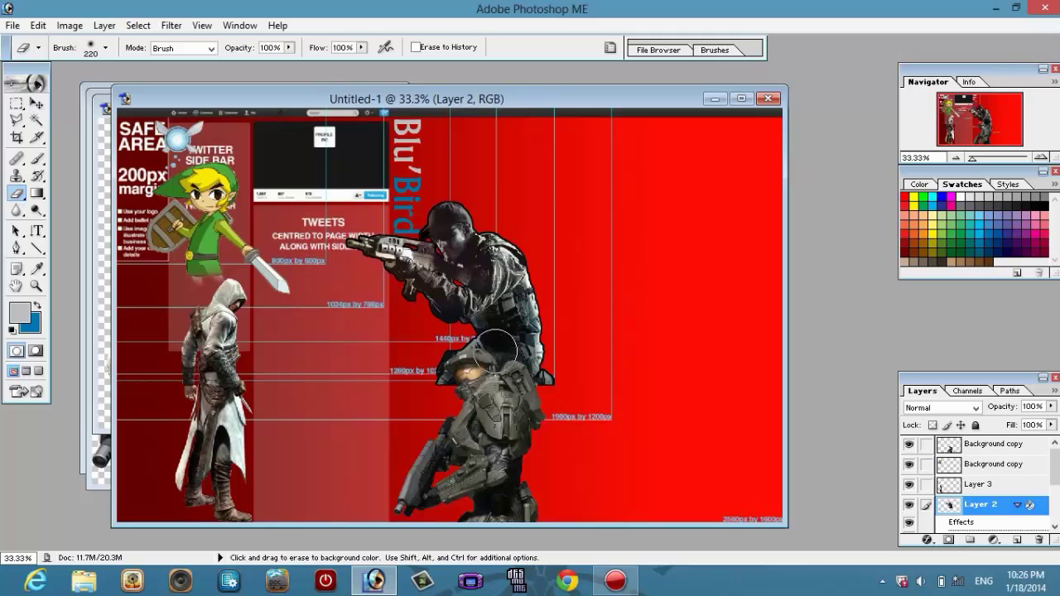
{"action": "left_click_drag", "start_coordinate": [470, 374], "coordinate": [547, 374]}
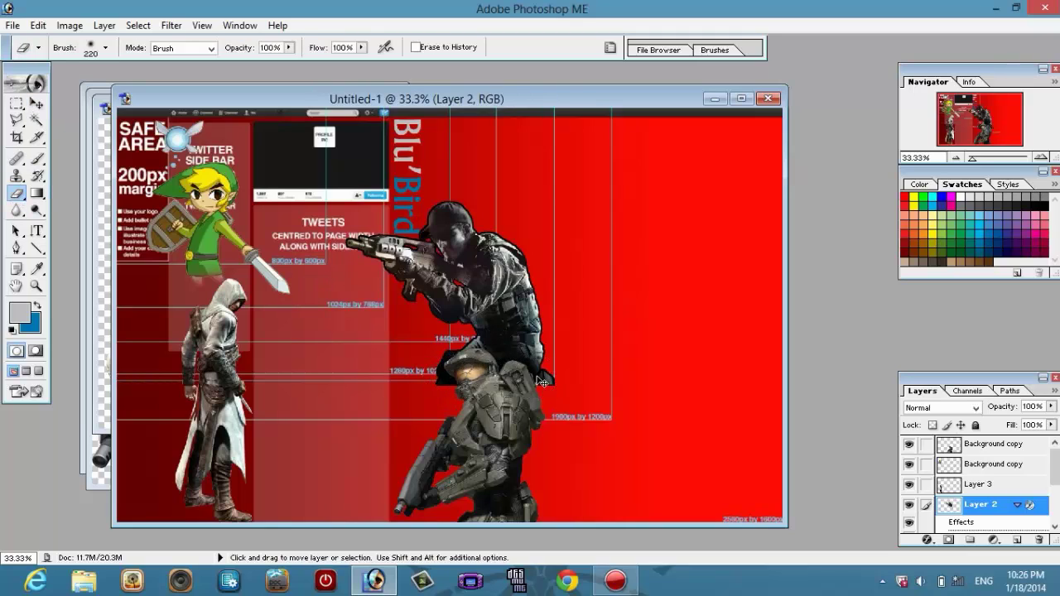
{"action": "left_click", "coordinate": [37, 102]}
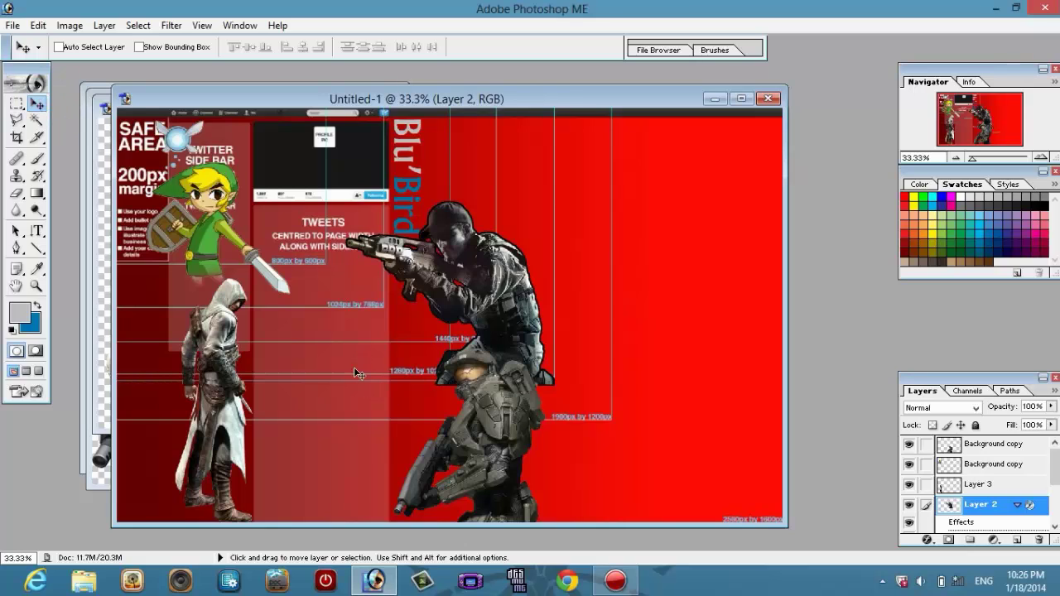
{"action": "left_click", "coordinate": [11, 25]}
Step: Open the Megaman image and drag it into the banner as Layer 4 on the right
{"action": "left_click", "coordinate": [44, 63]}
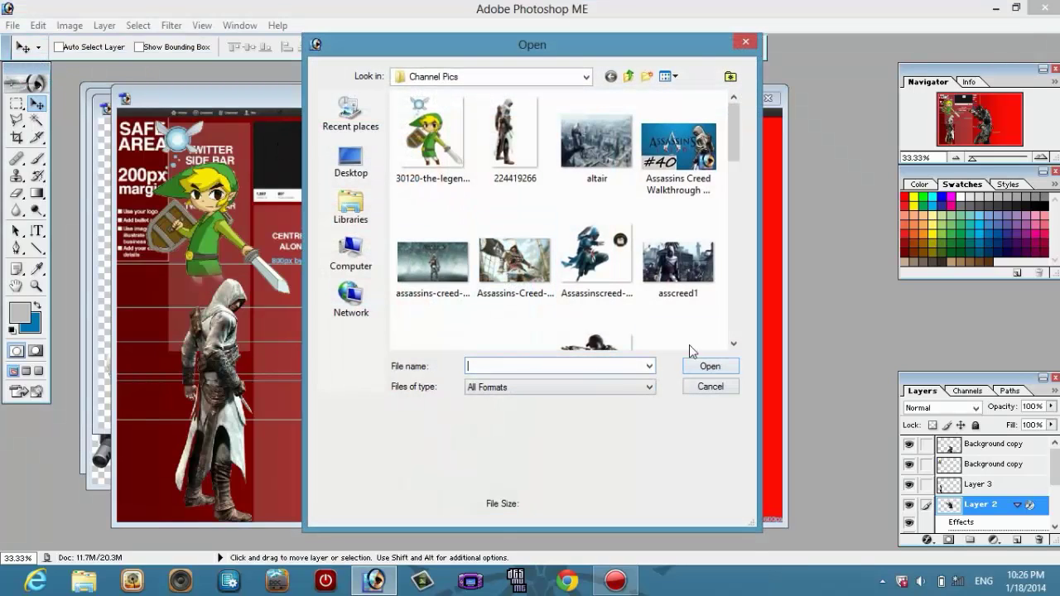
{"action": "left_click_drag", "start_coordinate": [730, 131], "coordinate": [741, 248]}
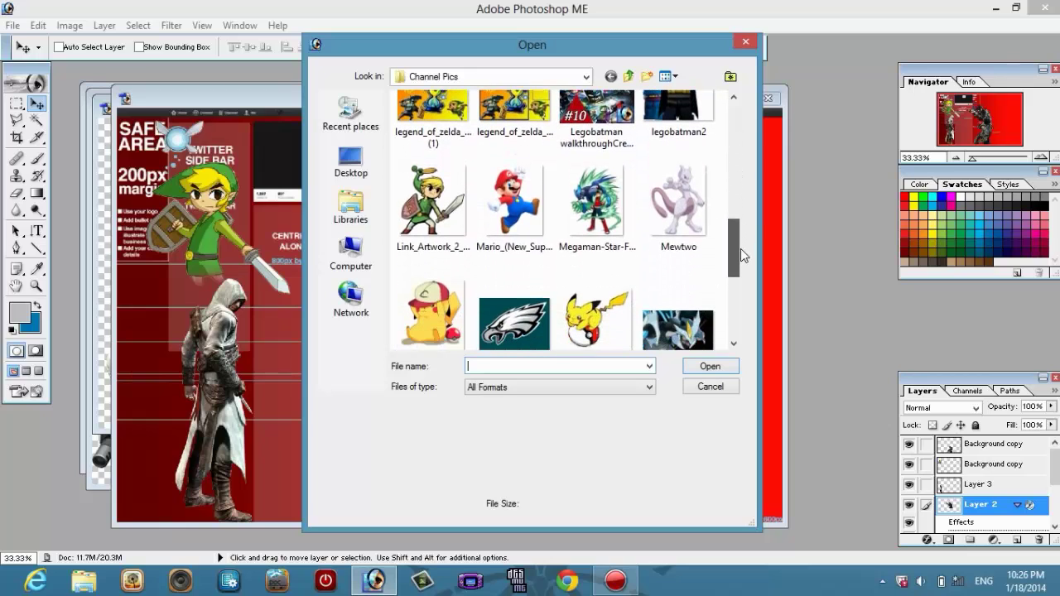
{"action": "double_click", "coordinate": [619, 200]}
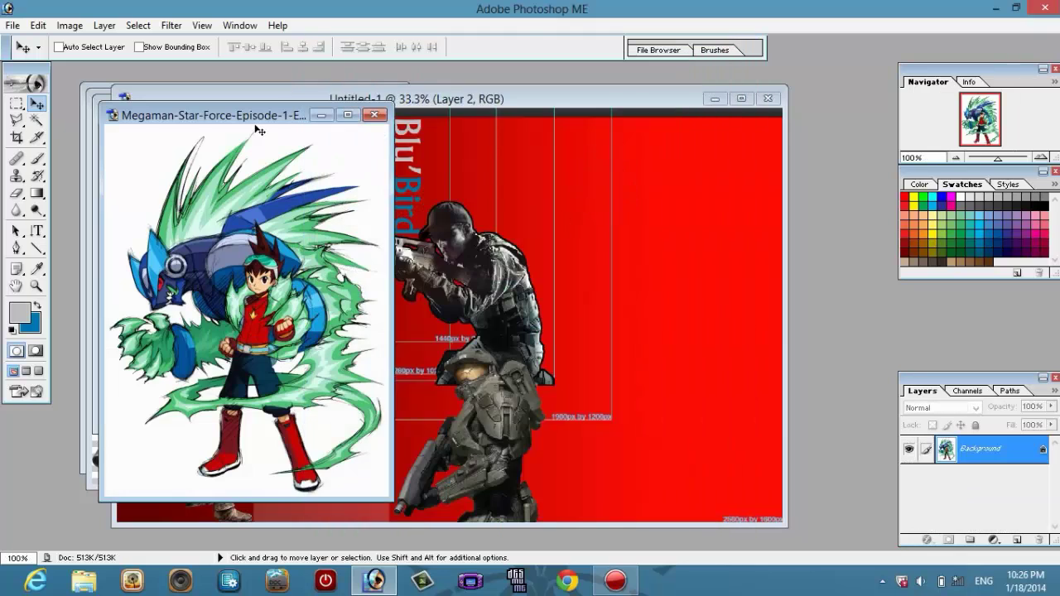
{"action": "left_click_drag", "start_coordinate": [258, 117], "coordinate": [776, 134]}
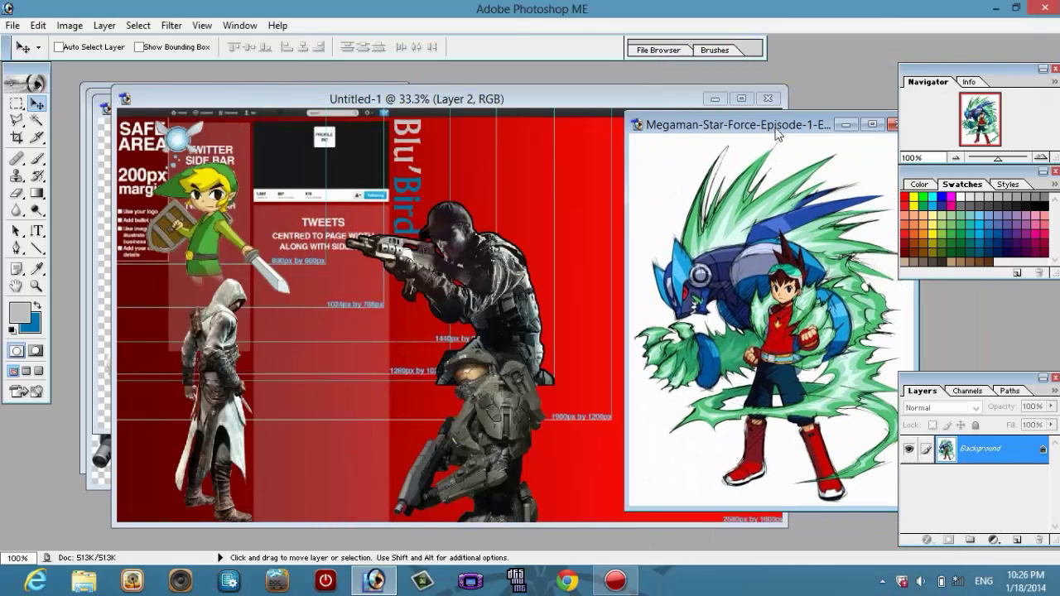
{"action": "left_click_drag", "start_coordinate": [765, 275], "coordinate": [554, 190]}
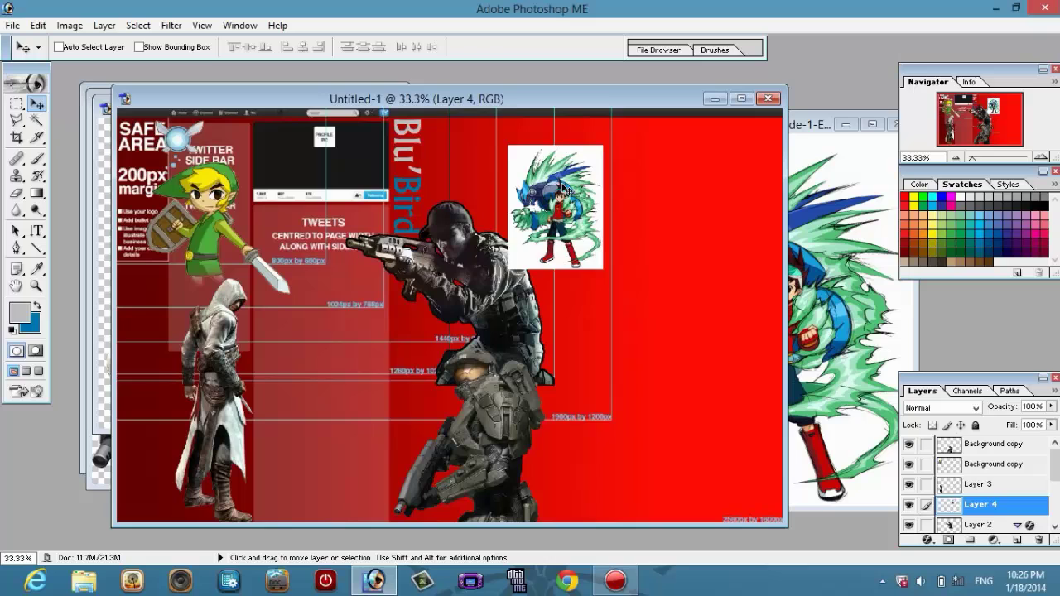
{"action": "left_click_drag", "start_coordinate": [567, 189], "coordinate": [641, 250]}
Step: Zoom in on the Megaman artwork
{"action": "left_click", "coordinate": [37, 285]}
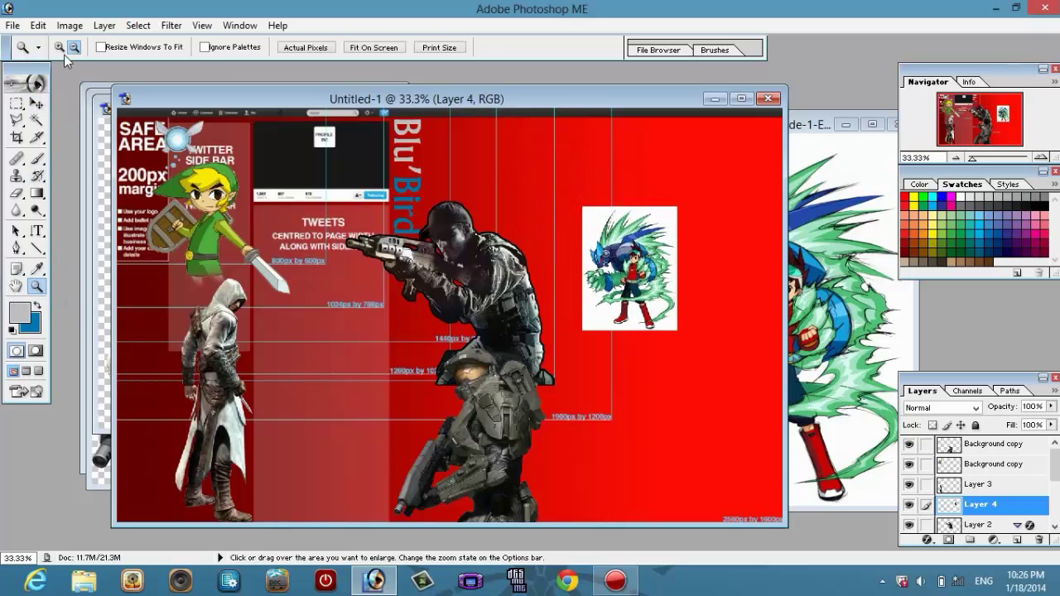
{"action": "left_click", "coordinate": [59, 47]}
{"action": "left_click", "coordinate": [643, 275]}
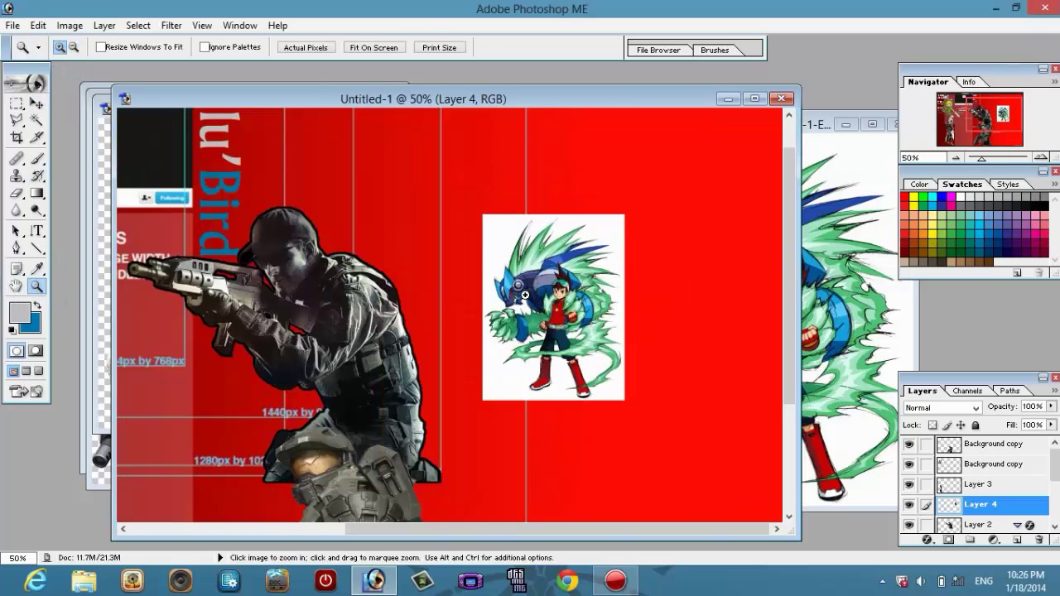
Step: Zoom in on Megaman, then delete its white background with the Magic Wand and deselect
{"action": "left_click", "coordinate": [525, 295]}
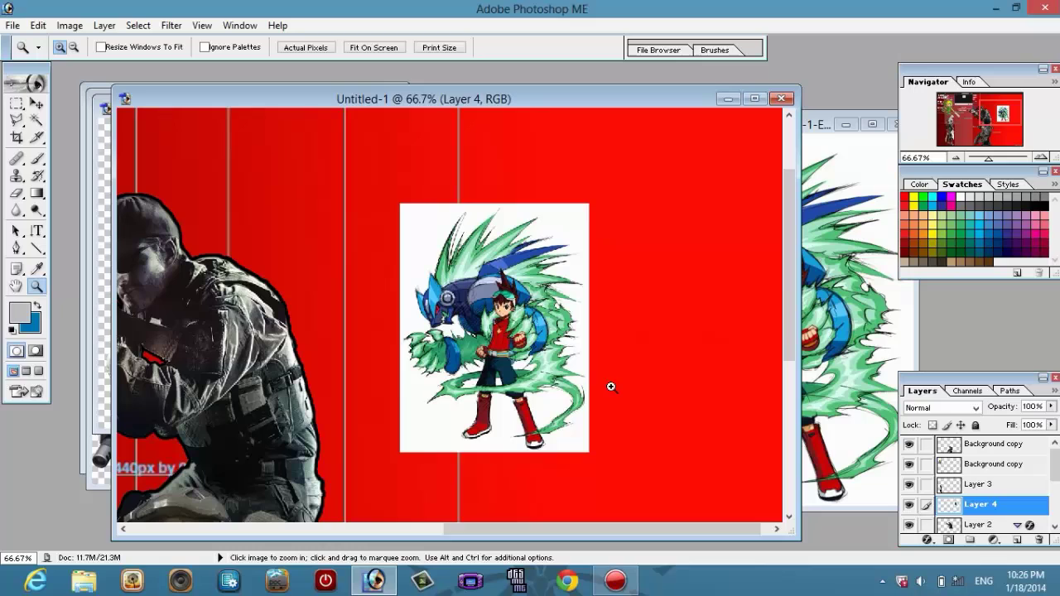
{"action": "left_click", "coordinate": [37, 120]}
{"action": "left_click", "coordinate": [420, 242]}
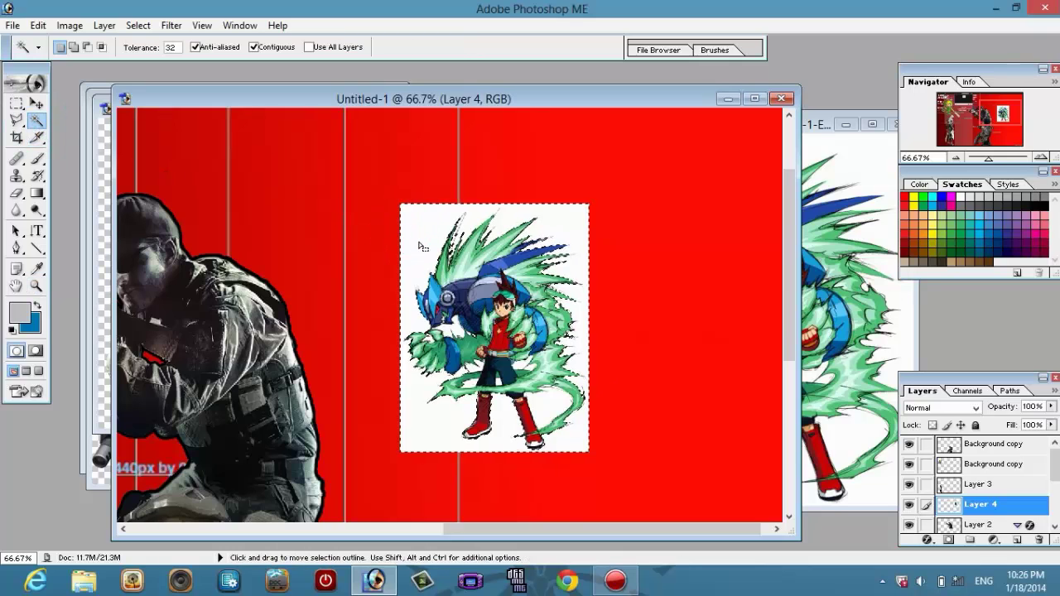
{"action": "key", "text": "Delete"}
{"action": "left_click", "coordinate": [451, 331]}
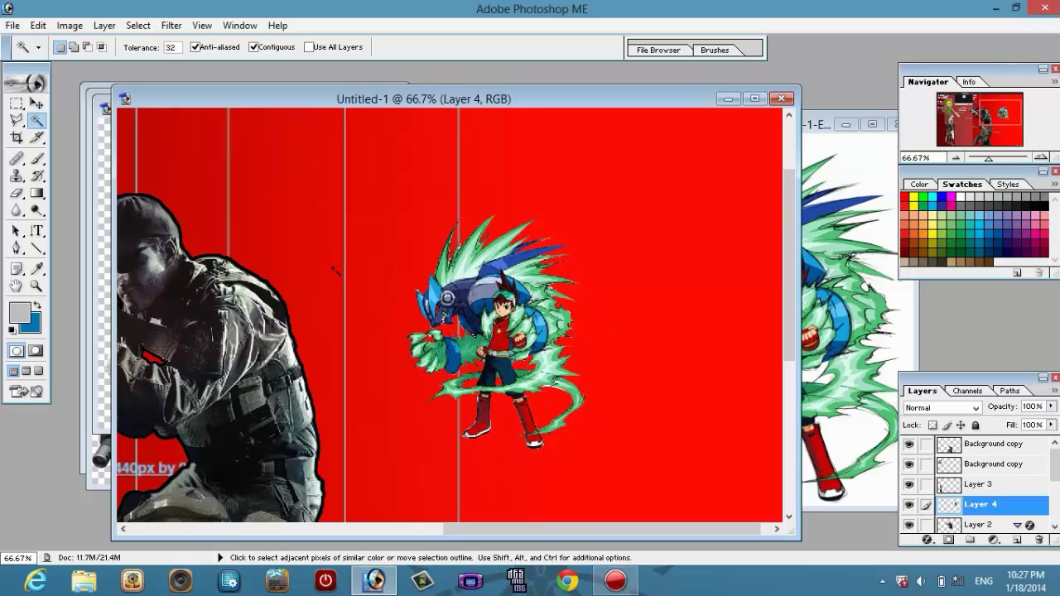
Step: Zoom out to 25% to see the whole banner, then back in to 33.3%
{"action": "left_click", "coordinate": [36, 102]}
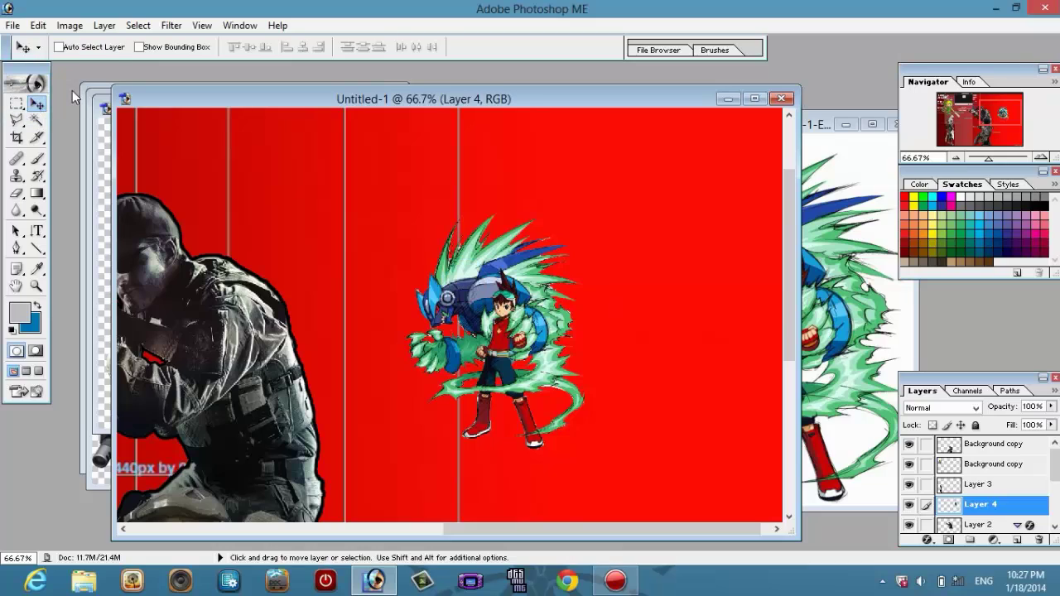
{"action": "left_click", "coordinate": [37, 286]}
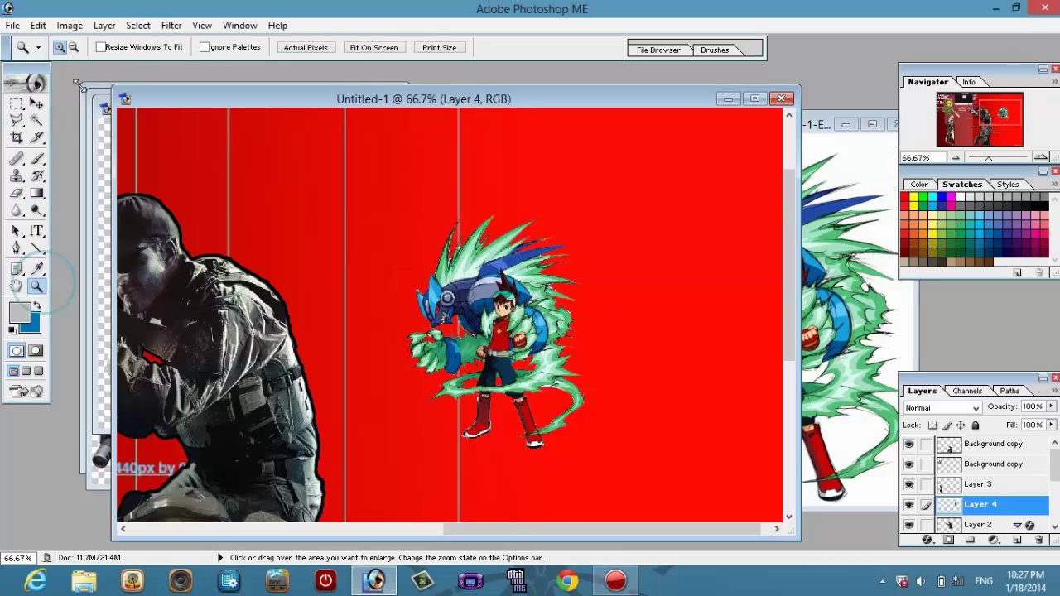
{"action": "left_click", "coordinate": [74, 47]}
{"action": "left_click", "coordinate": [469, 286]}
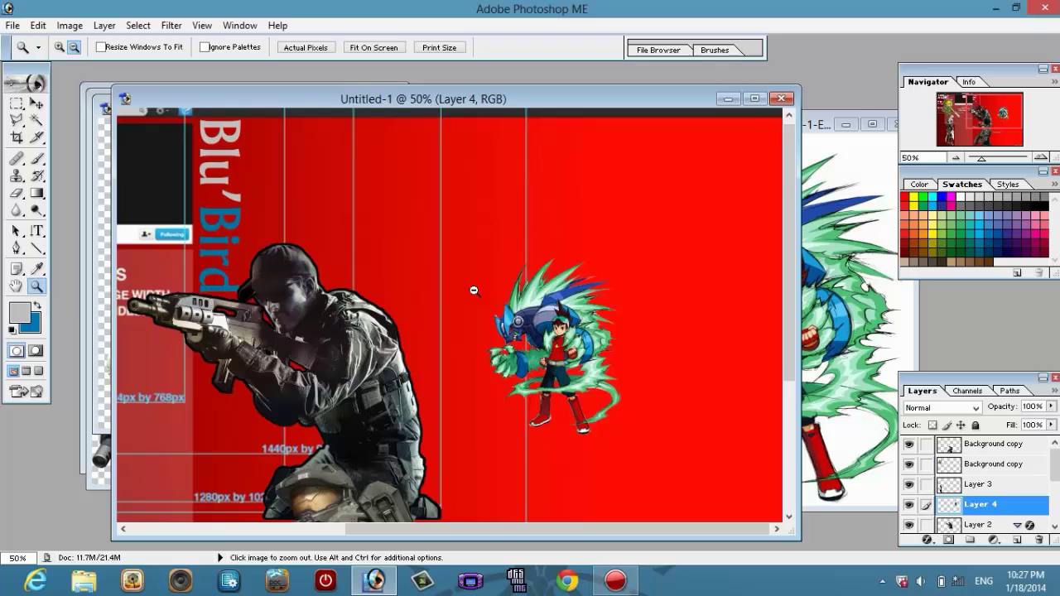
{"action": "left_click", "coordinate": [473, 290]}
{"action": "left_click", "coordinate": [601, 295]}
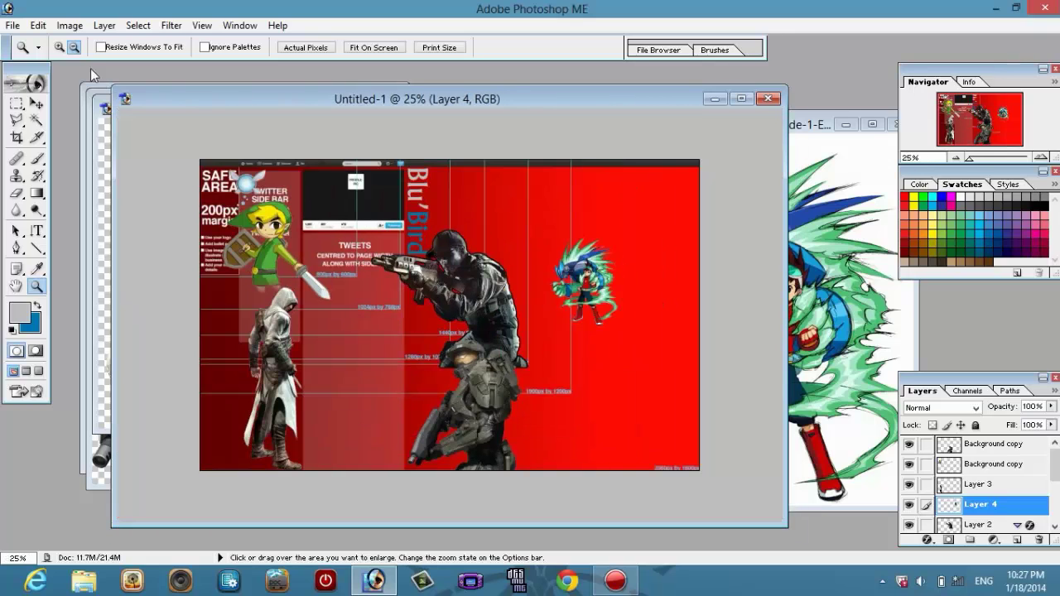
{"action": "left_click", "coordinate": [58, 47]}
{"action": "left_click", "coordinate": [450, 316]}
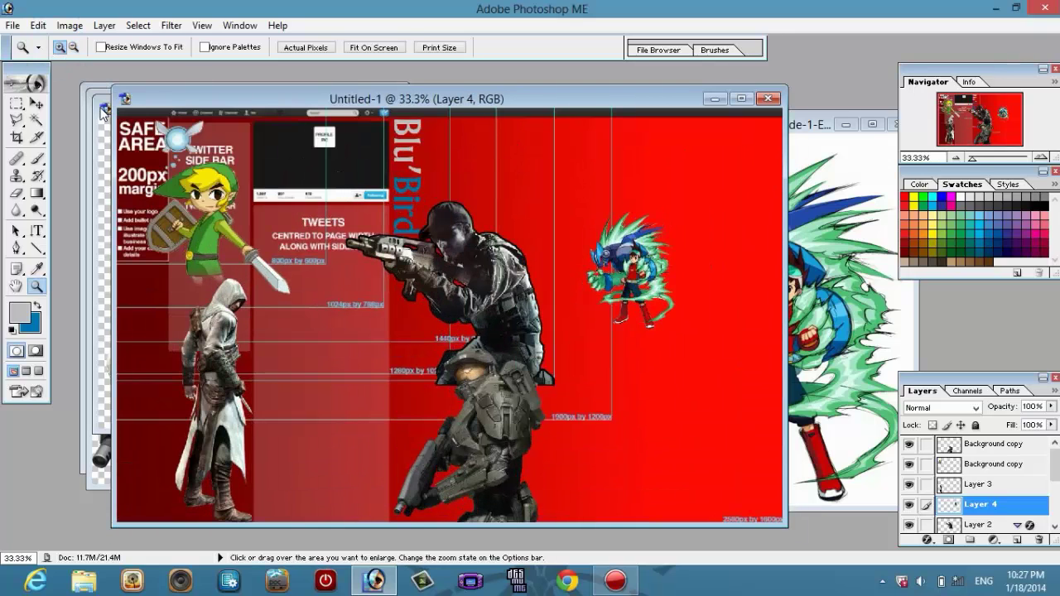
Step: Scale Megaman up to 123.2% and place it in the banner's bottom-right corner
{"action": "left_click", "coordinate": [38, 103]}
{"action": "left_click", "coordinate": [139, 47]}
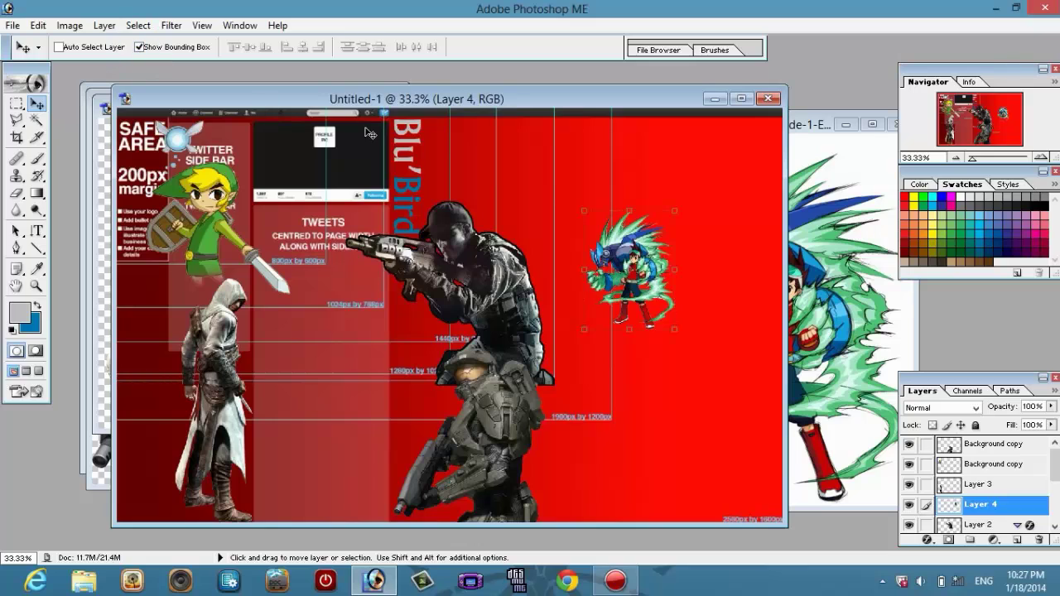
{"action": "key", "text": "shift"}
{"action": "left_click_drag", "start_coordinate": [652, 303], "coordinate": [762, 370]}
{"action": "left_click_drag", "start_coordinate": [699, 317], "coordinate": [717, 299]}
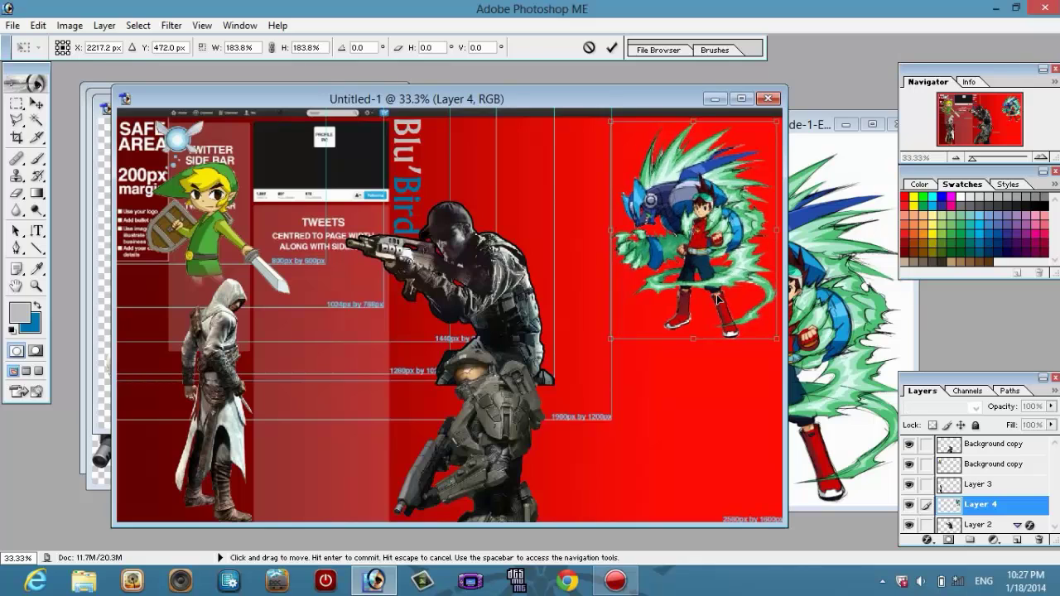
{"action": "key", "text": "Return"}
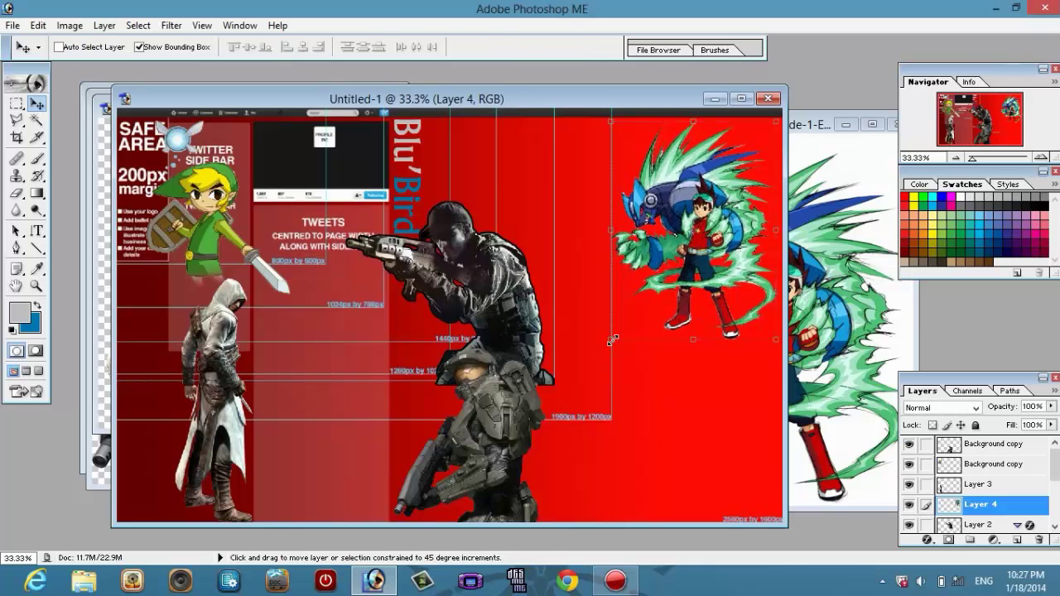
{"action": "left_click_drag", "start_coordinate": [611, 341], "coordinate": [572, 389]}
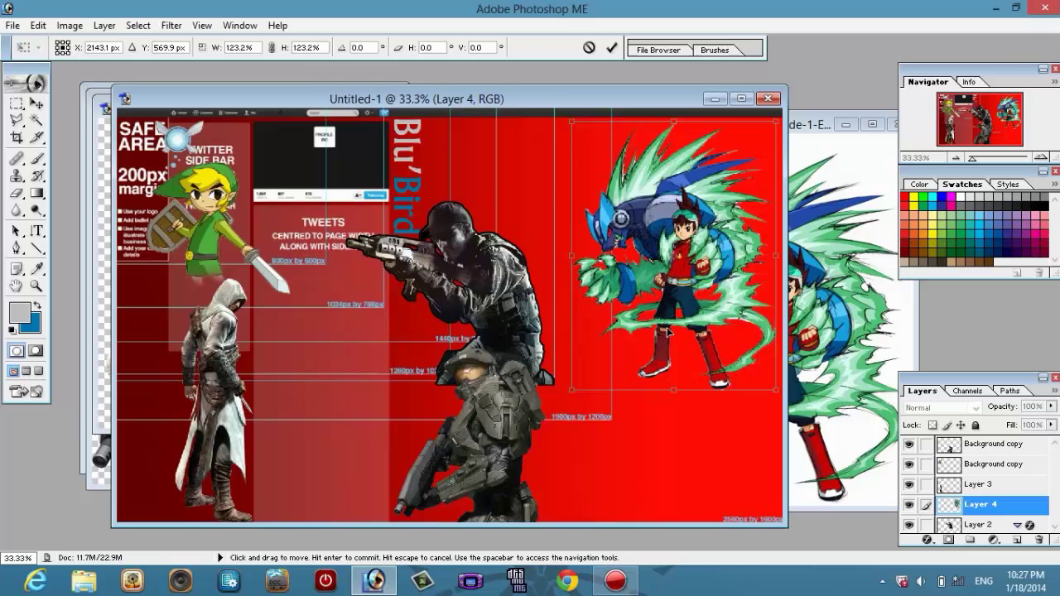
{"action": "left_click_drag", "start_coordinate": [668, 332], "coordinate": [707, 416]}
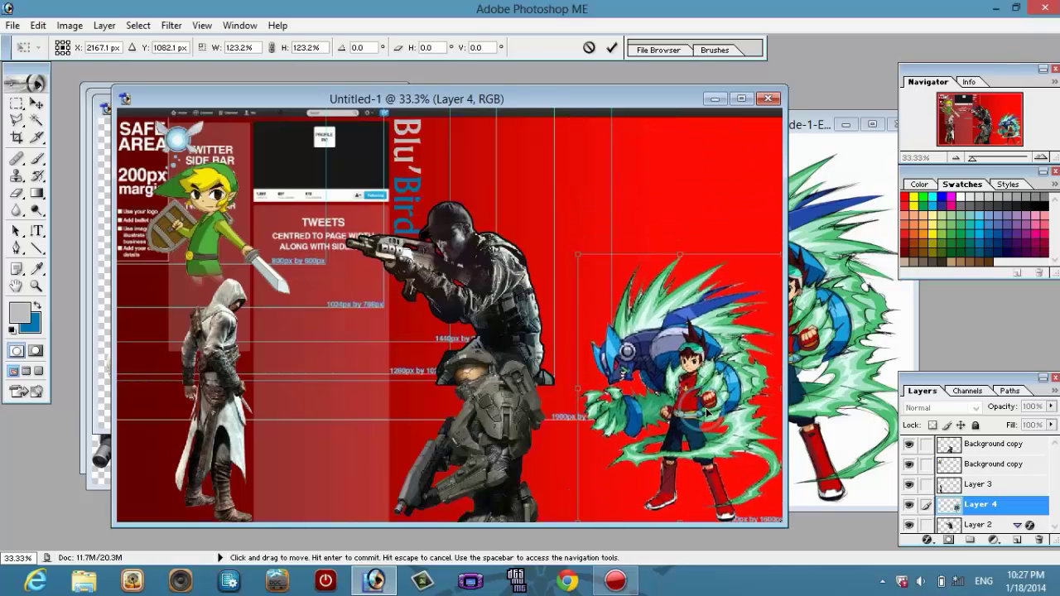
{"action": "key", "text": "Return"}
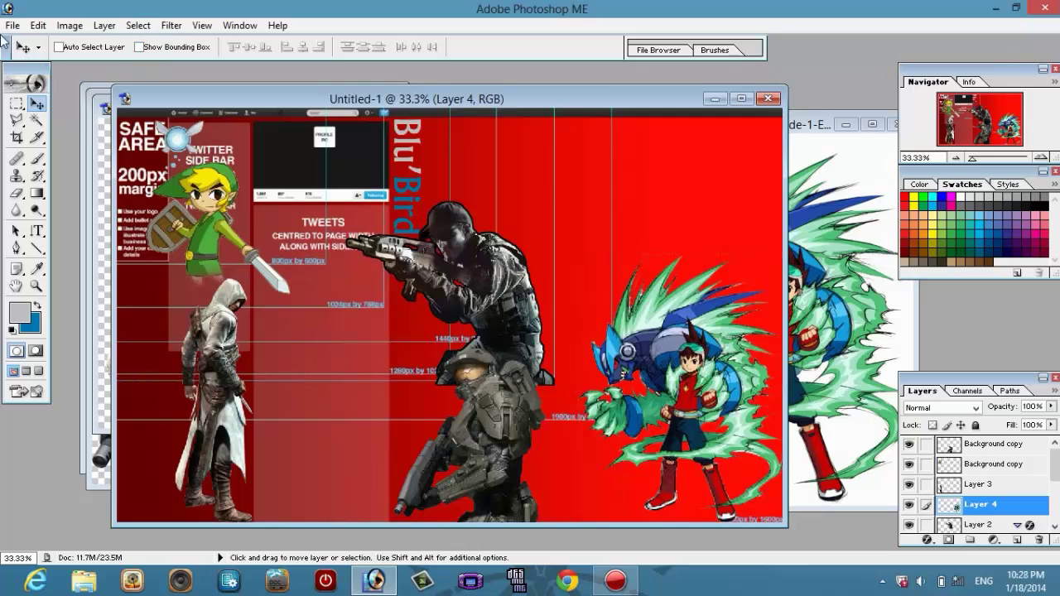
{"action": "left_click", "coordinate": [14, 27]}
Step: Open legobatman2.png from the Channel Pics folder
{"action": "left_click", "coordinate": [36, 63]}
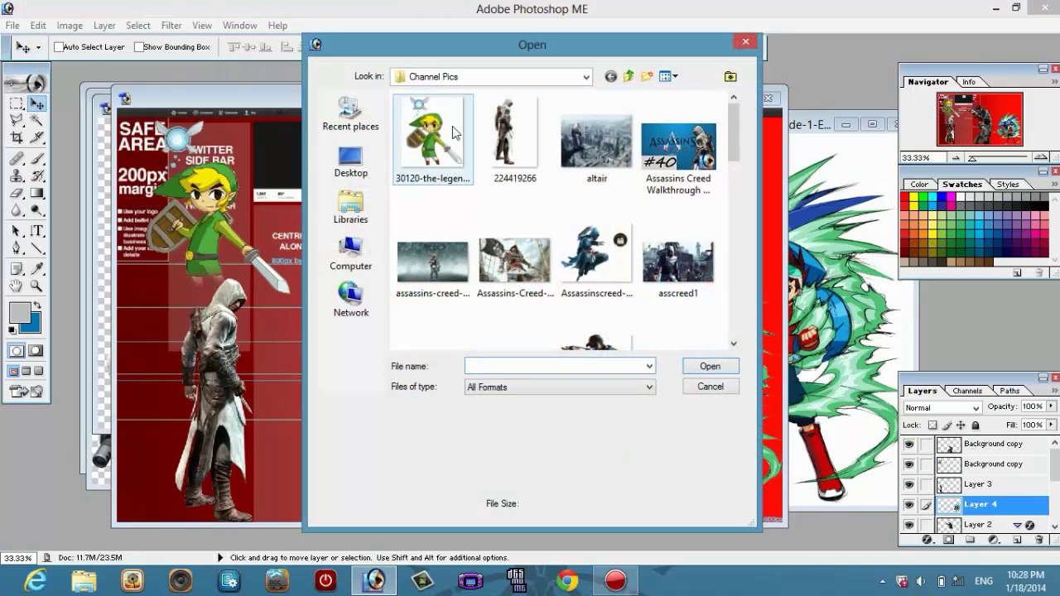
{"action": "left_click_drag", "start_coordinate": [591, 52], "coordinate": [462, 51]}
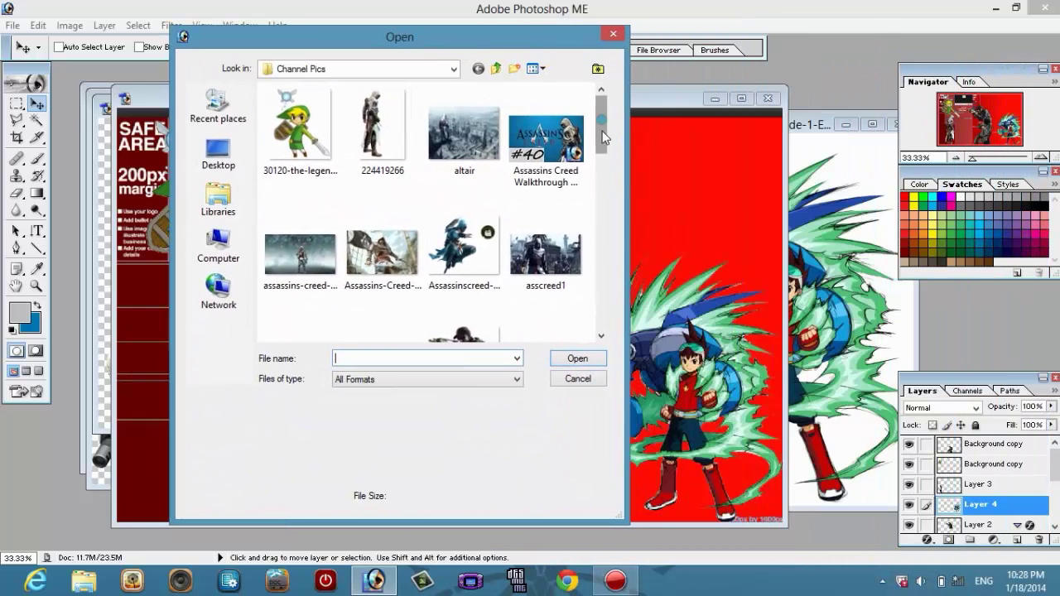
{"action": "left_click_drag", "start_coordinate": [602, 136], "coordinate": [609, 223]}
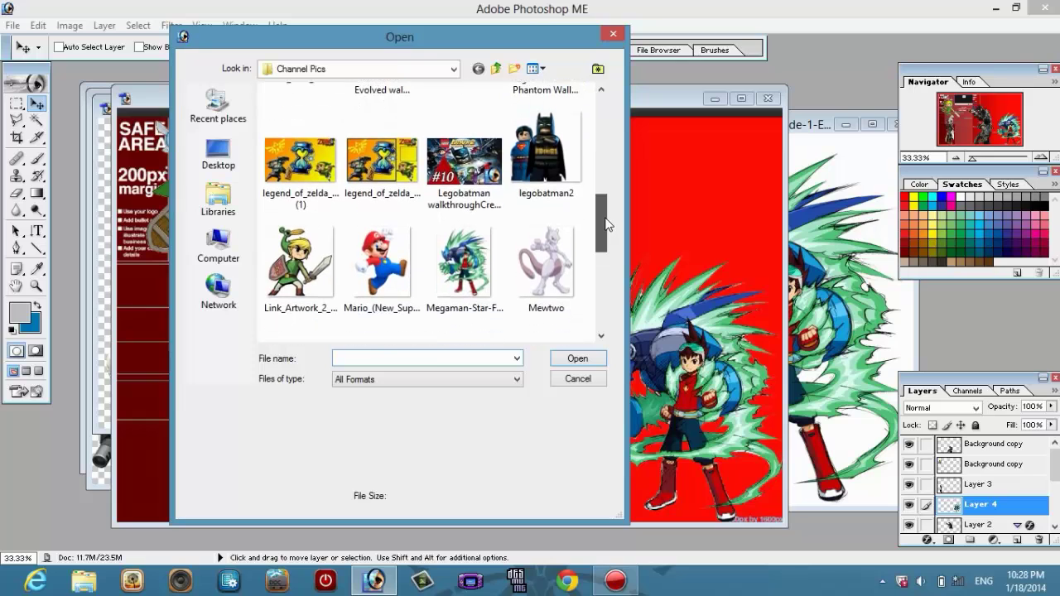
{"action": "double_click", "coordinate": [536, 154]}
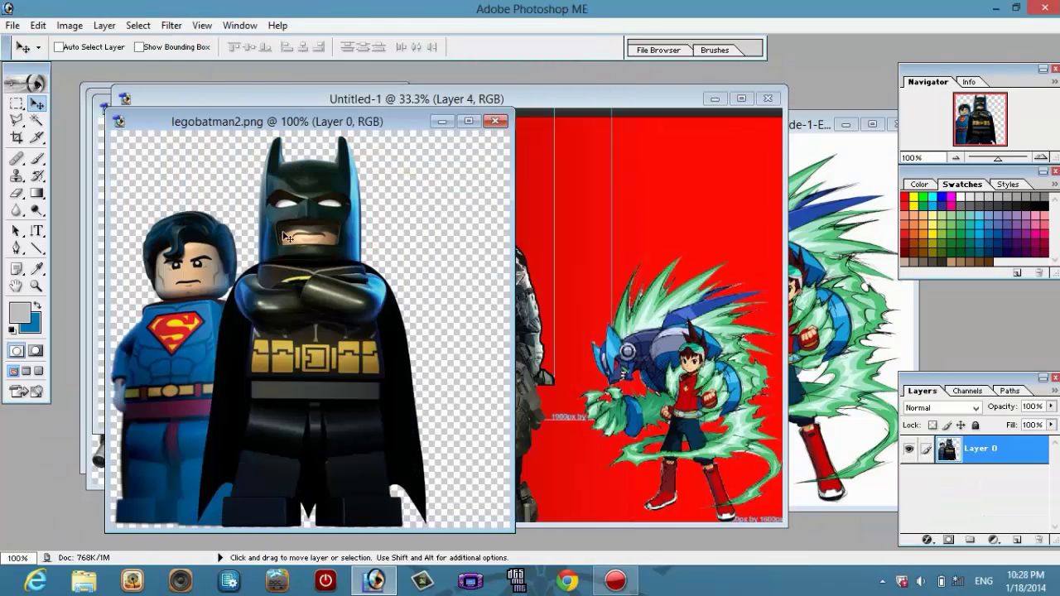
Step: Drag Lego Batman into the banner's lower left as Layer 5 and close the Megaman file
{"action": "left_click_drag", "start_coordinate": [285, 237], "coordinate": [350, 433]}
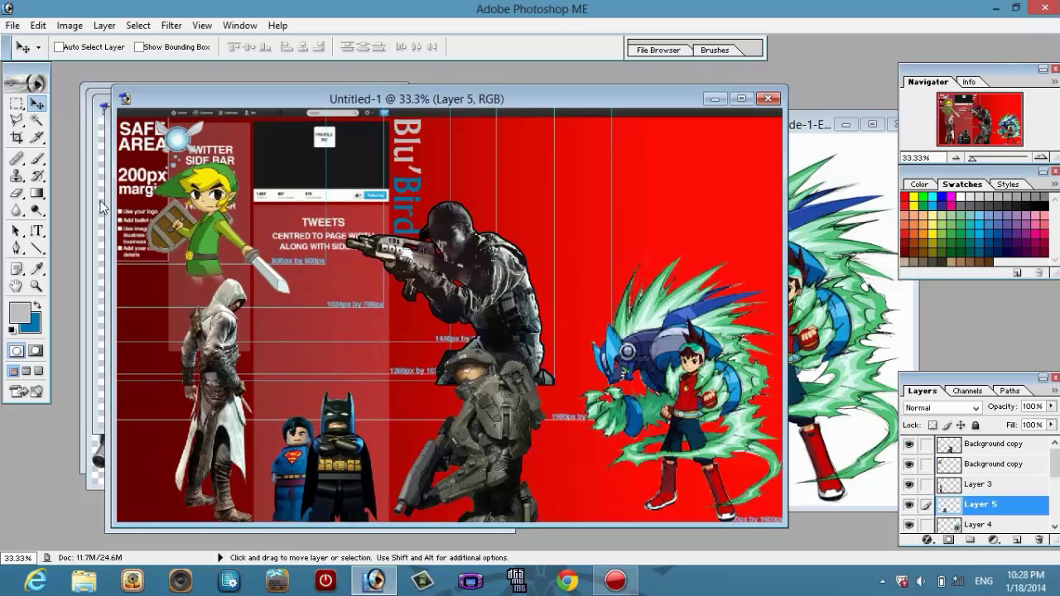
{"action": "left_click", "coordinate": [806, 131]}
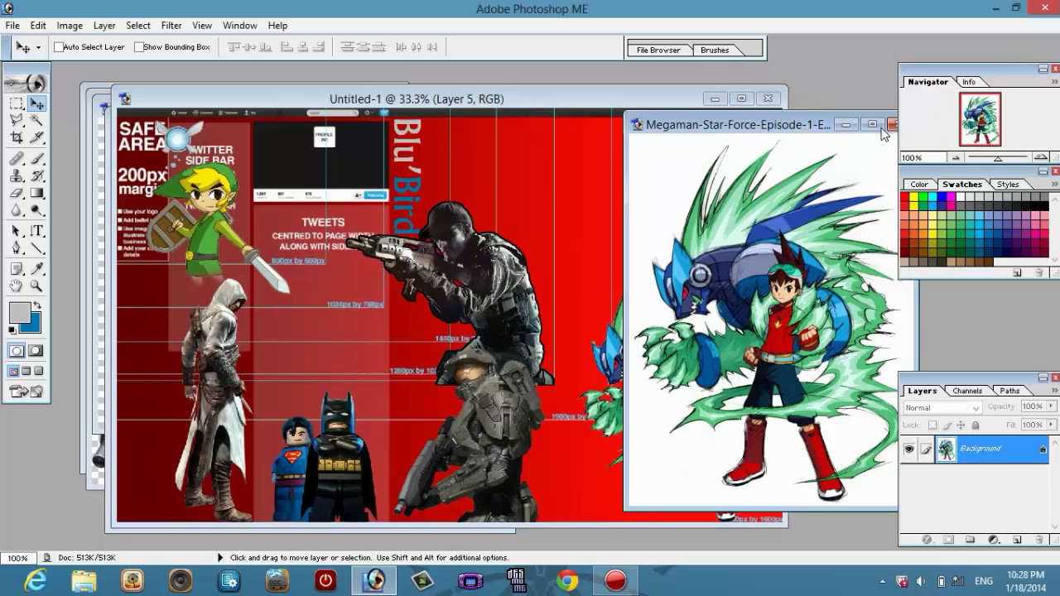
{"action": "left_click", "coordinate": [892, 125]}
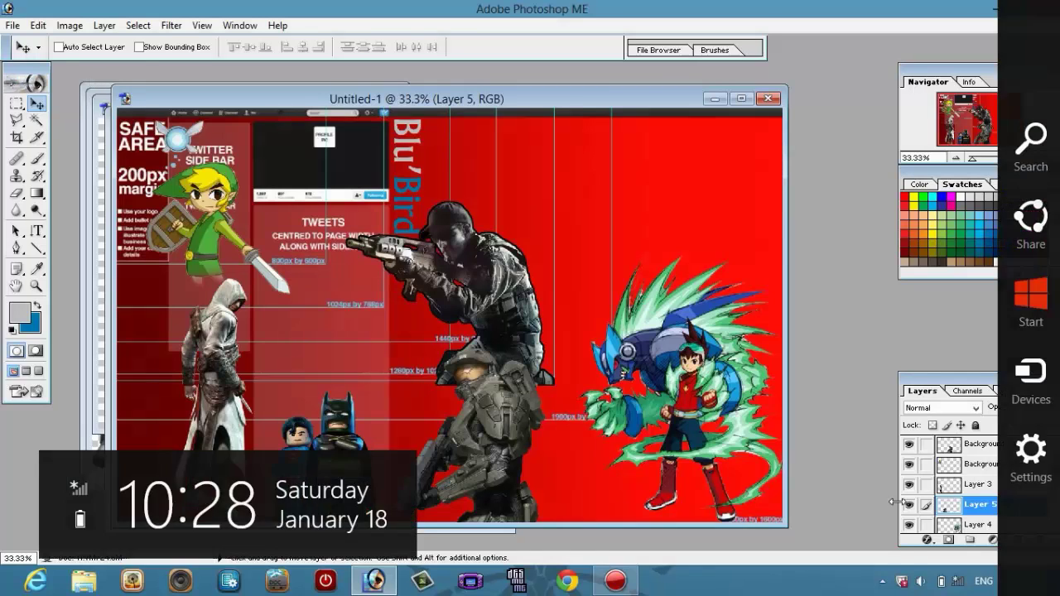
Step: Delete the red Background copy layer and confirm the deletion
{"action": "left_click_drag", "start_coordinate": [1054, 461], "coordinate": [1053, 507]}
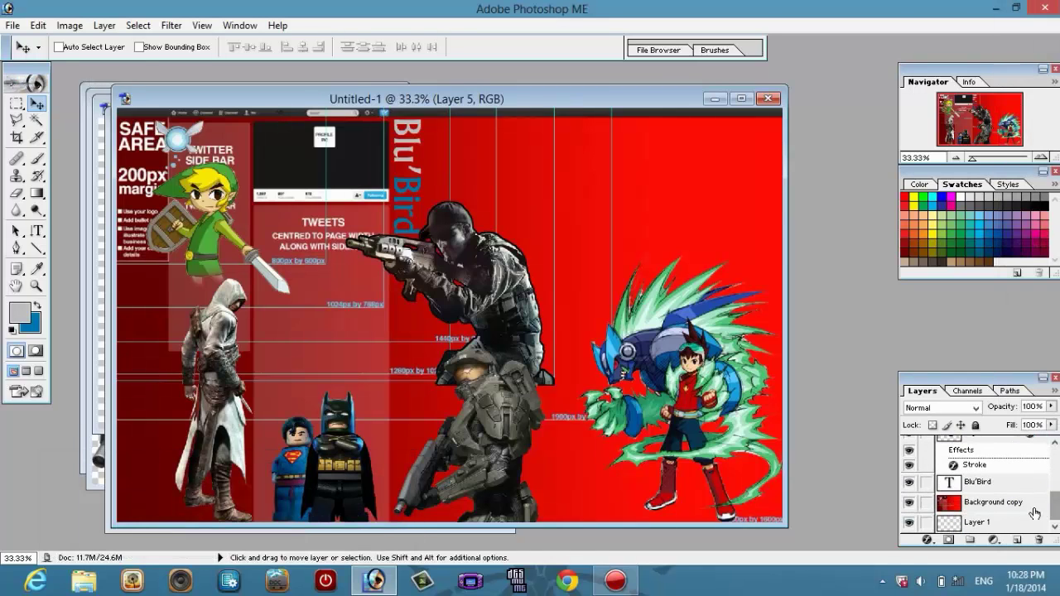
{"action": "left_click", "coordinate": [1001, 502]}
{"action": "left_click", "coordinate": [1038, 537]}
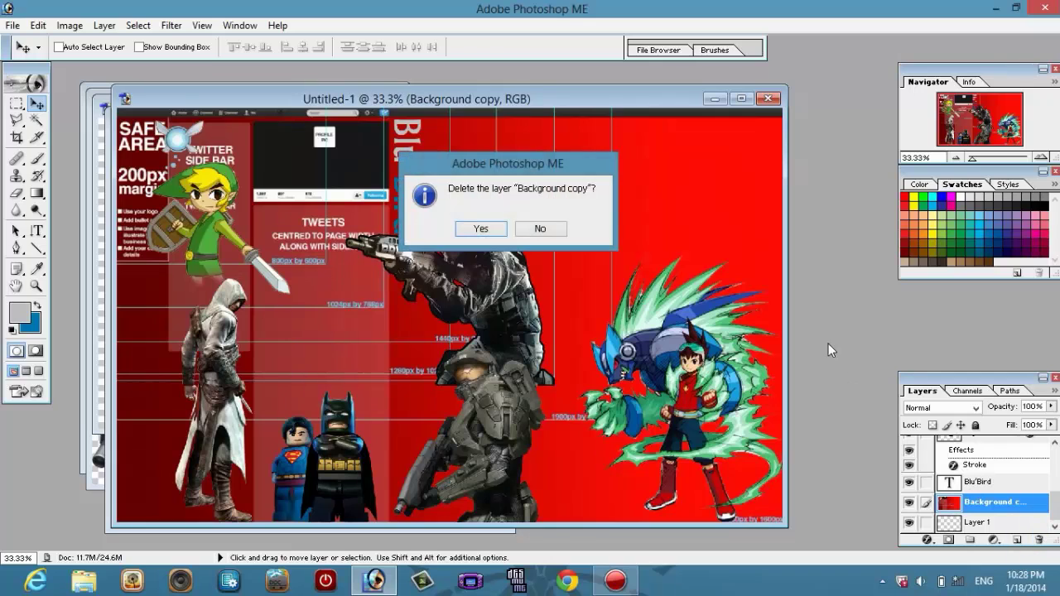
{"action": "left_click", "coordinate": [486, 227]}
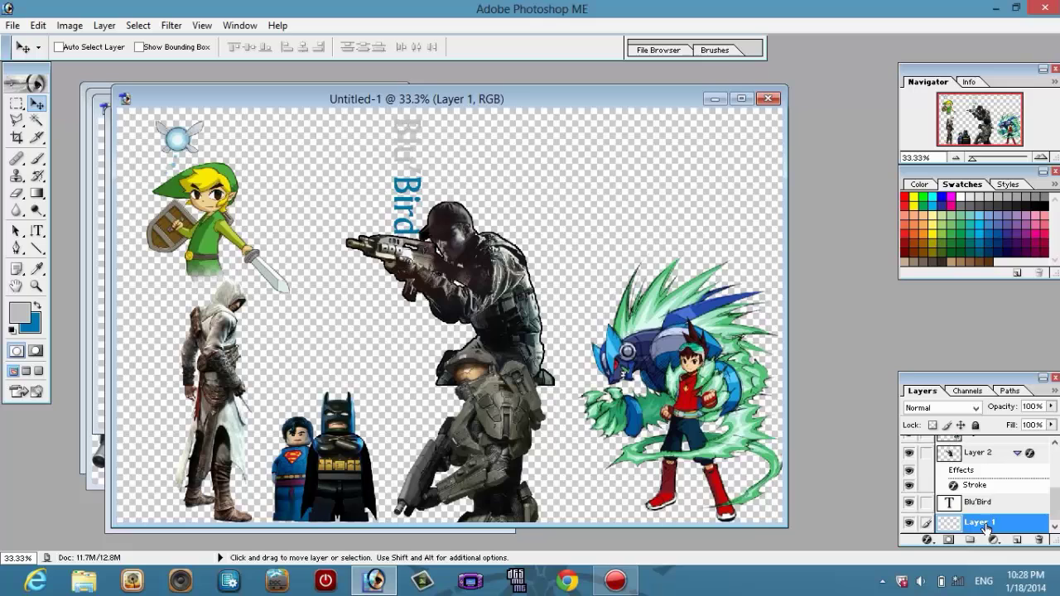
Step: Add a new Layer 6, then delete it again
{"action": "left_click", "coordinate": [841, 496]}
{"action": "left_click", "coordinate": [1017, 542]}
{"action": "mouse_move", "coordinate": [1056, 497]}
{"action": "left_mouse_down"}
{"action": "mouse_move", "coordinate": [1056, 456]}
{"action": "mouse_move", "coordinate": [1056, 518]}
{"action": "left_mouse_up"}
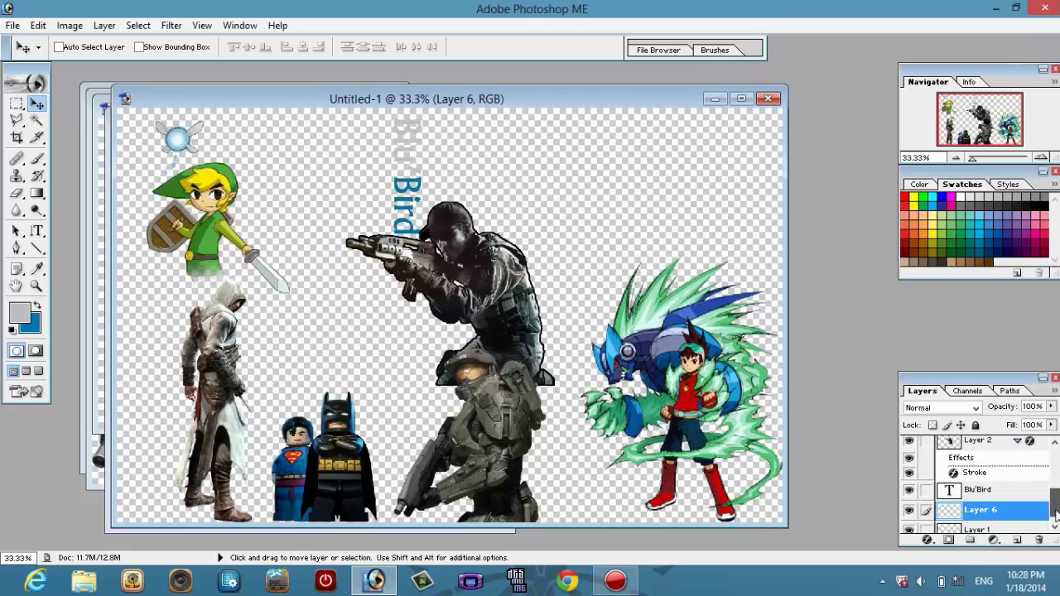
{"action": "left_click", "coordinate": [1006, 523]}
{"action": "left_click", "coordinate": [1000, 511]}
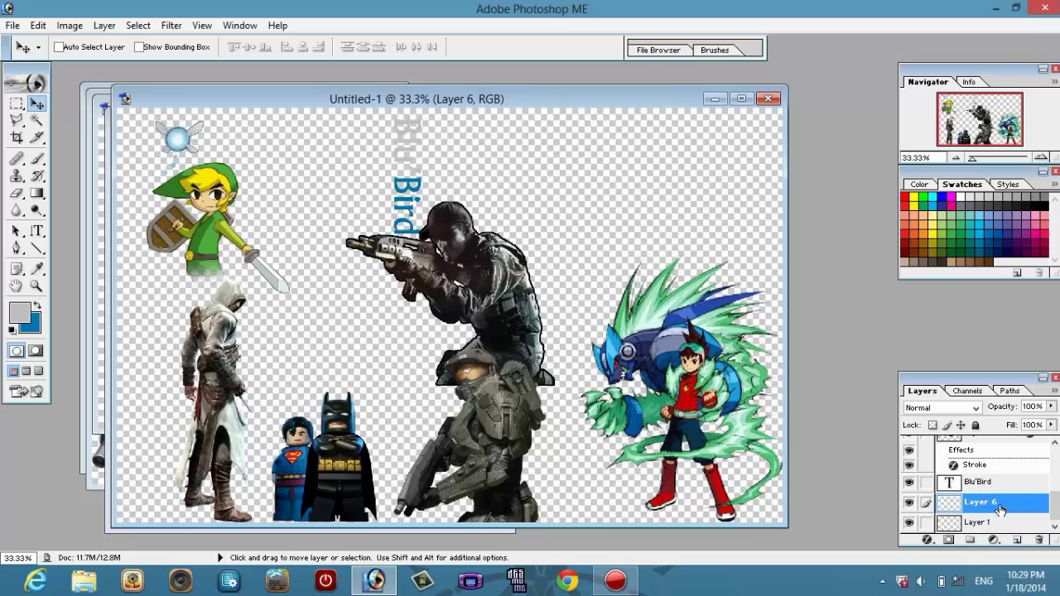
{"action": "left_click", "coordinate": [1038, 539]}
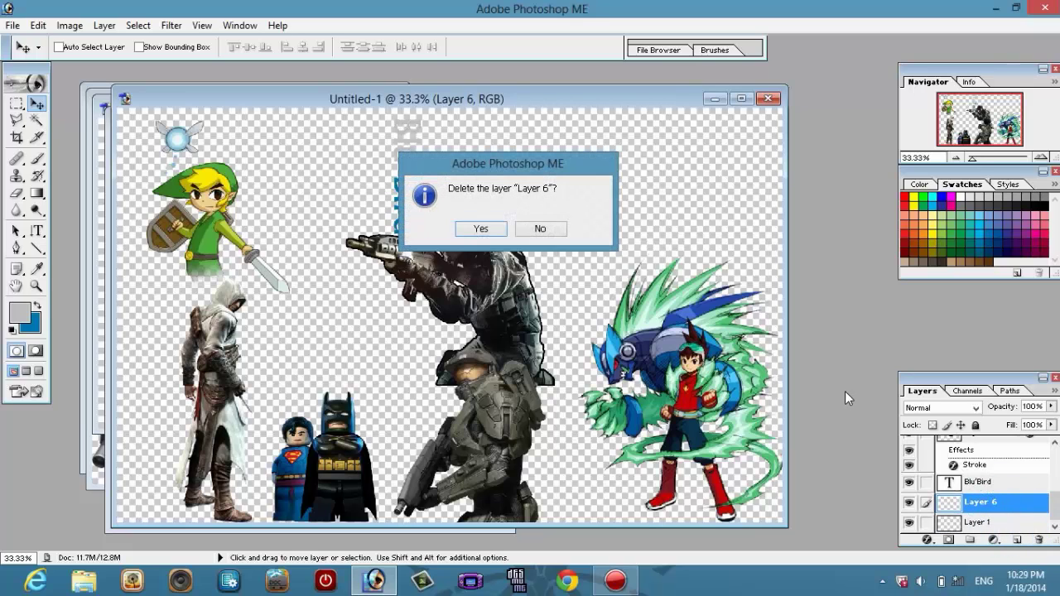
{"action": "left_click", "coordinate": [479, 228]}
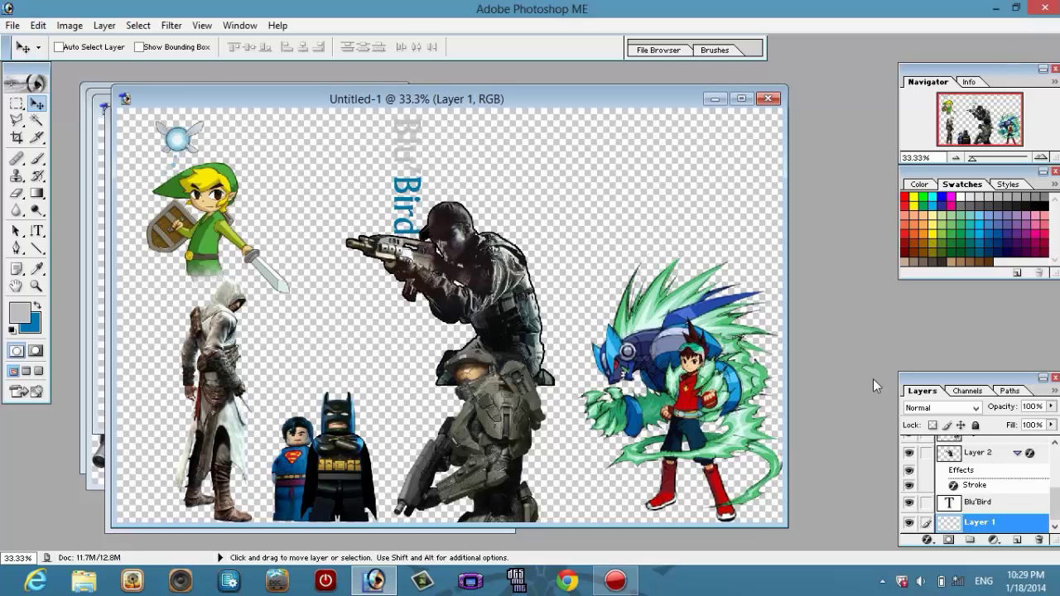
Step: Apply the light blue gradient preset diagonally from top-right to bottom-left on Layer 1
{"action": "key", "text": "ctrl+n"}
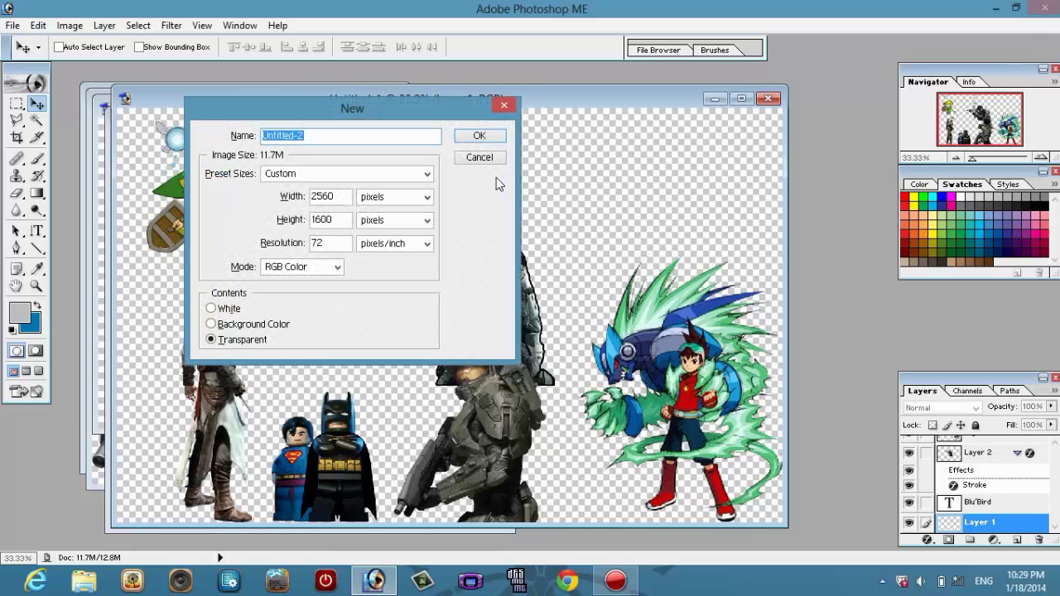
{"action": "left_click", "coordinate": [478, 159]}
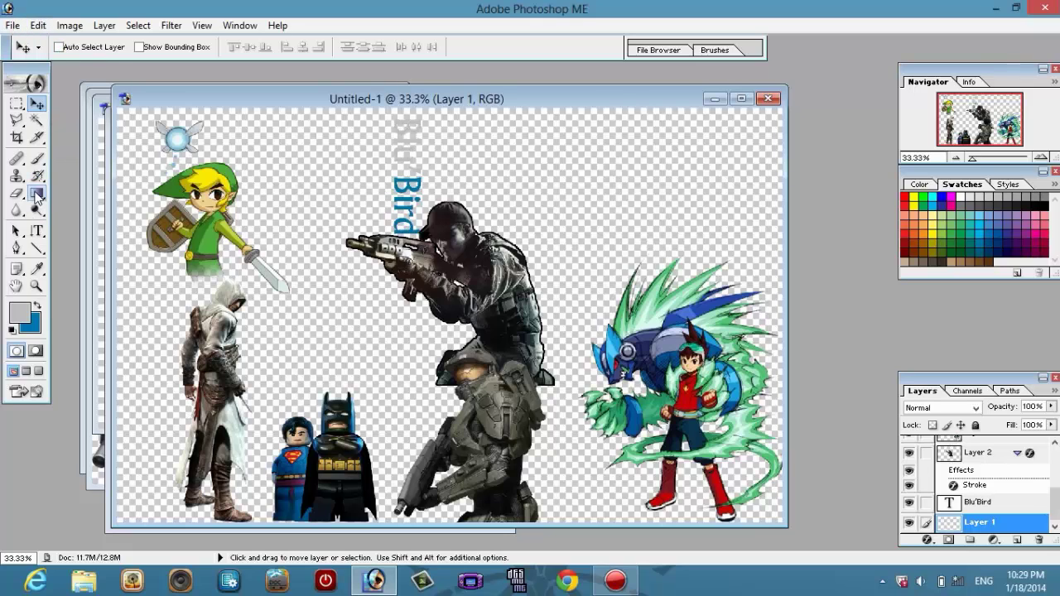
{"action": "mouse_move", "coordinate": [36, 193]}
{"action": "left_mouse_down"}
{"action": "mouse_move", "coordinate": [59, 210]}
{"action": "mouse_move", "coordinate": [37, 195]}
{"action": "mouse_move", "coordinate": [58, 195]}
{"action": "left_mouse_up"}
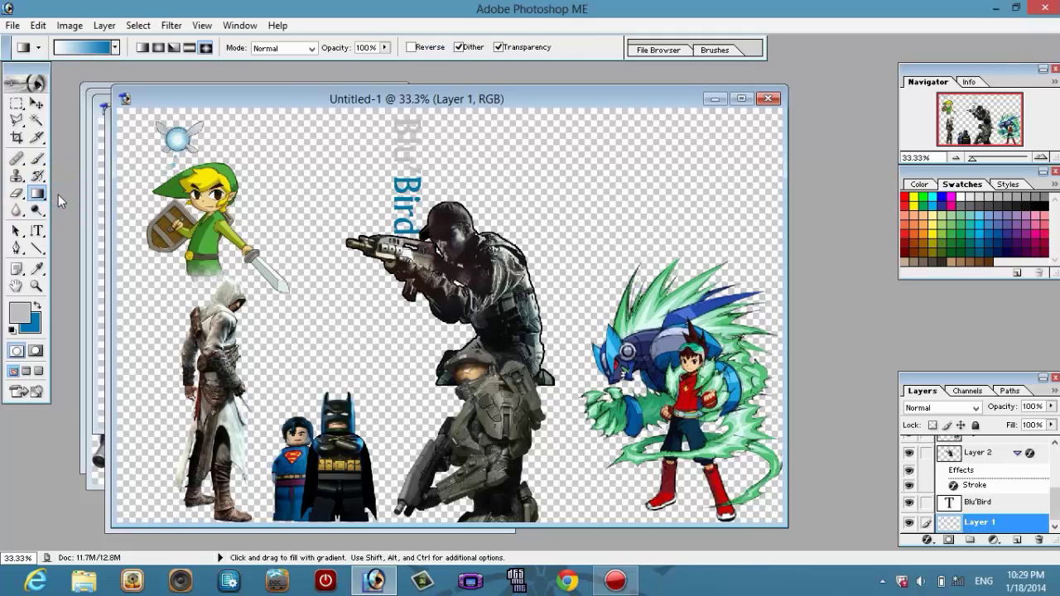
{"action": "left_click", "coordinate": [115, 47]}
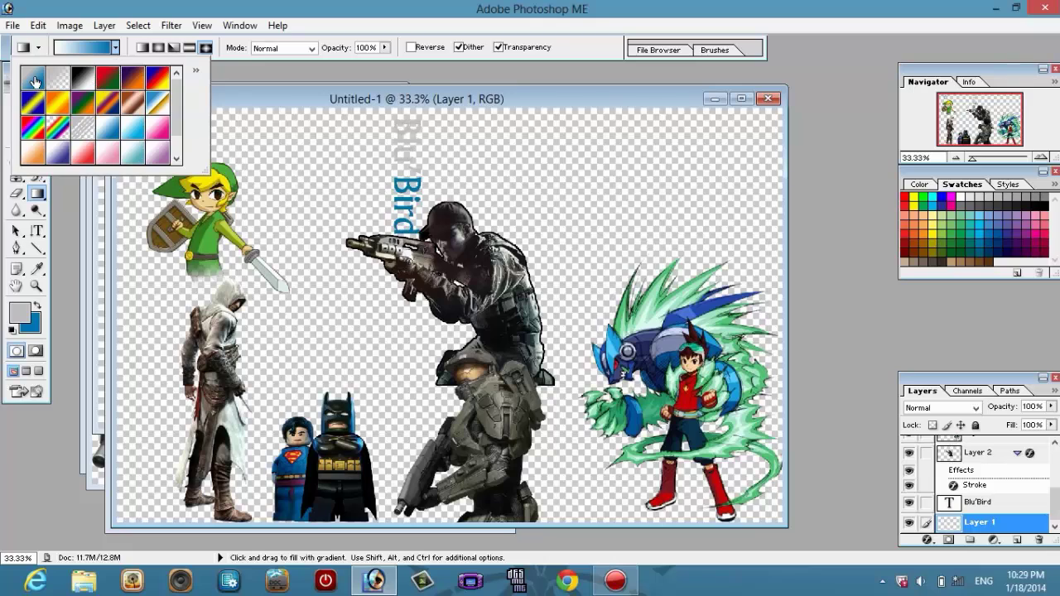
{"action": "mouse_move", "coordinate": [178, 95]}
{"action": "left_mouse_down"}
{"action": "mouse_move", "coordinate": [181, 151]}
{"action": "mouse_move", "coordinate": [175, 92]}
{"action": "left_mouse_up"}
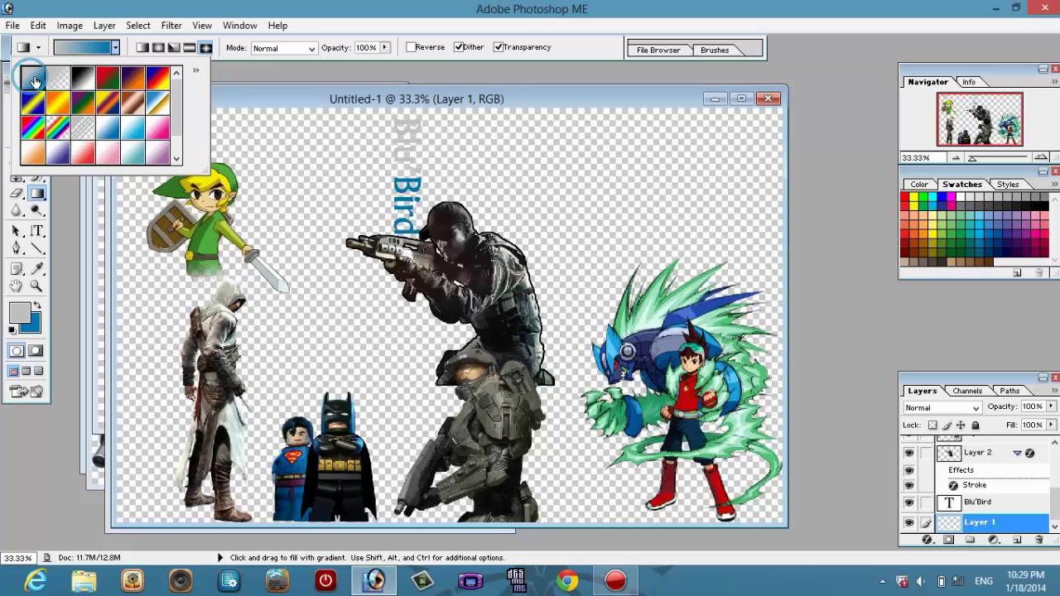
{"action": "left_click", "coordinate": [122, 129]}
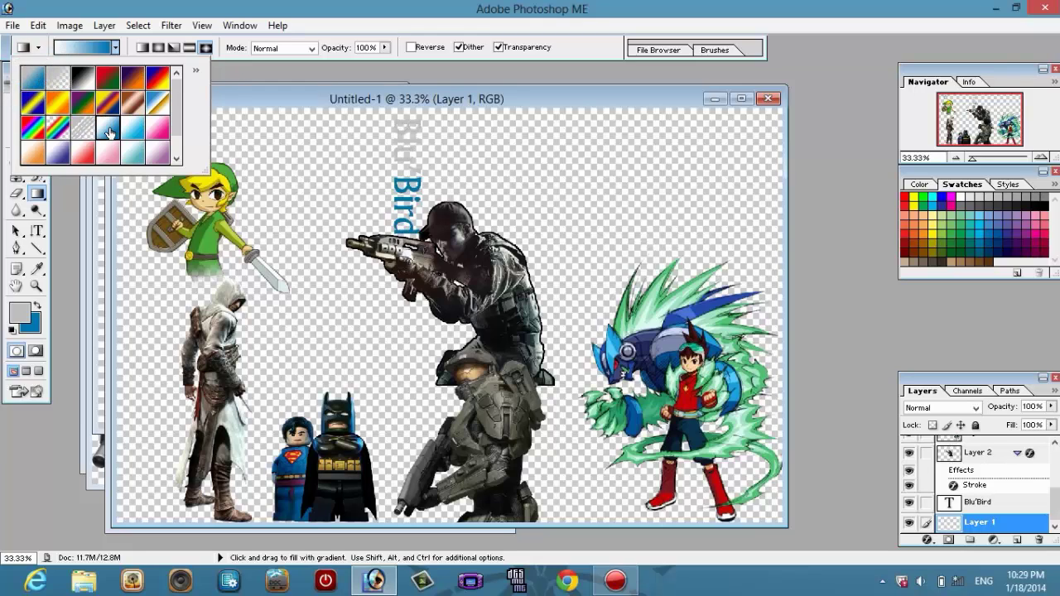
{"action": "double_click", "coordinate": [107, 131]}
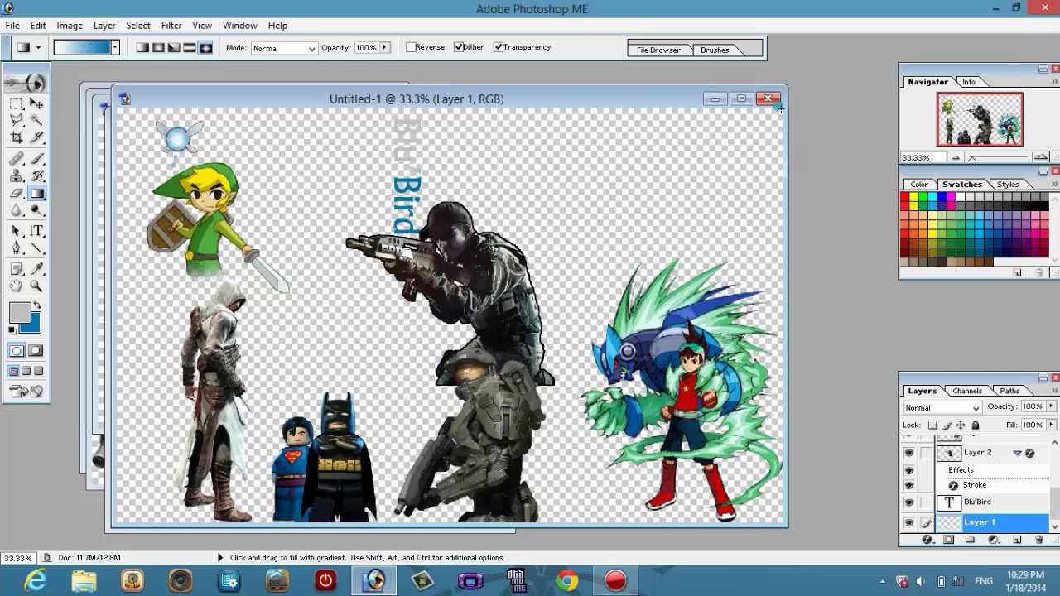
{"action": "left_click_drag", "start_coordinate": [779, 109], "coordinate": [55, 518]}
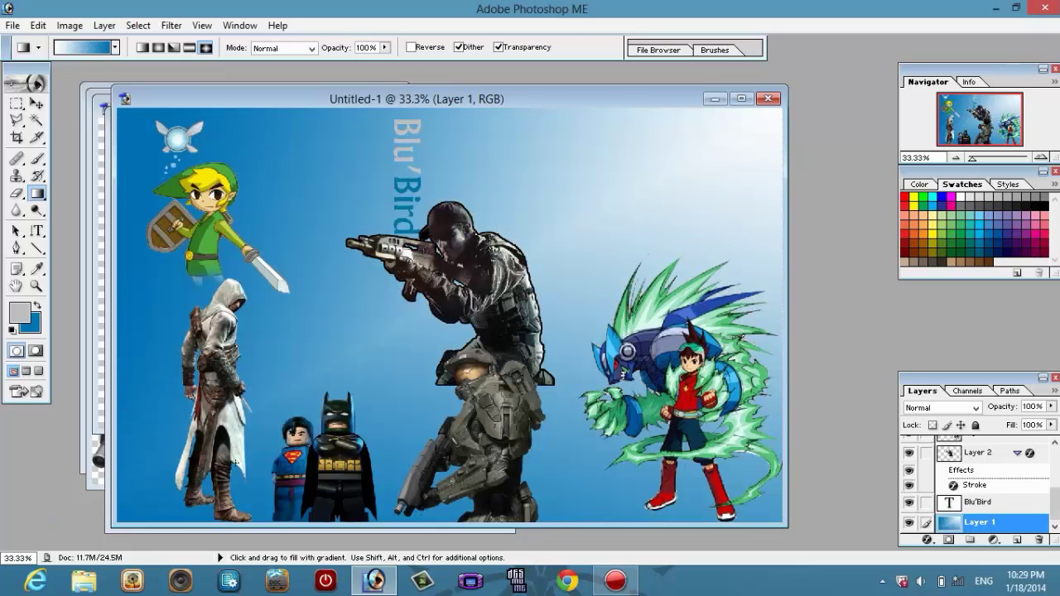
{"action": "key", "text": "ctrl"}
Step: Select the top Background copy layer and load the Link figure's outline as a selection
{"action": "left_click", "coordinate": [37, 103]}
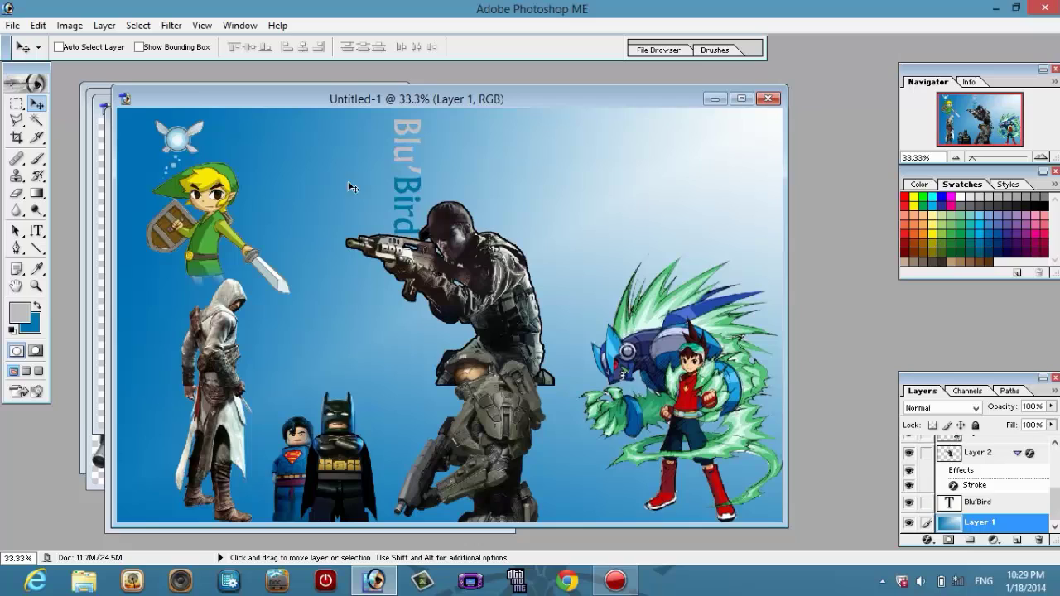
{"action": "left_click", "coordinate": [1019, 453]}
{"action": "scroll", "coordinate": [1017, 452], "scroll_direction": "up", "scroll_amount": 5}
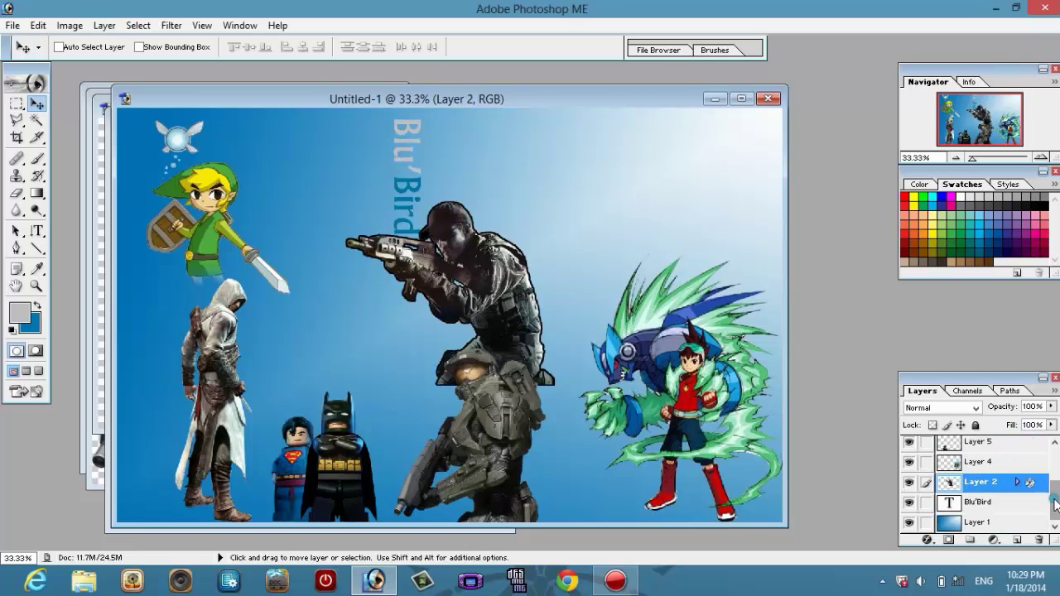
{"action": "left_click", "coordinate": [1014, 447]}
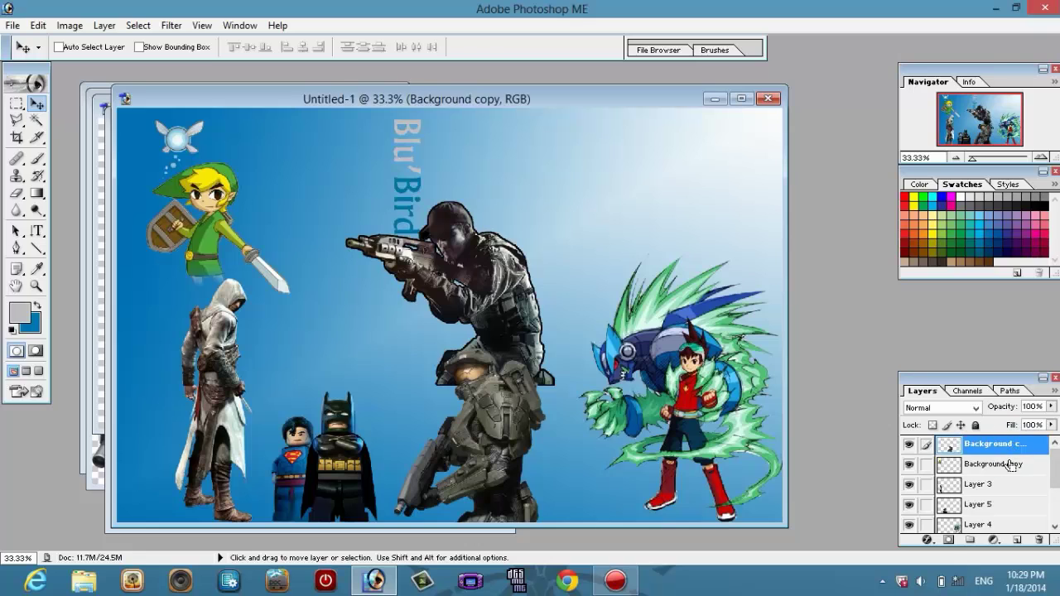
{"action": "left_click", "coordinate": [998, 447], "text": "ctrl"}
{"action": "right_click", "coordinate": [992, 447]}
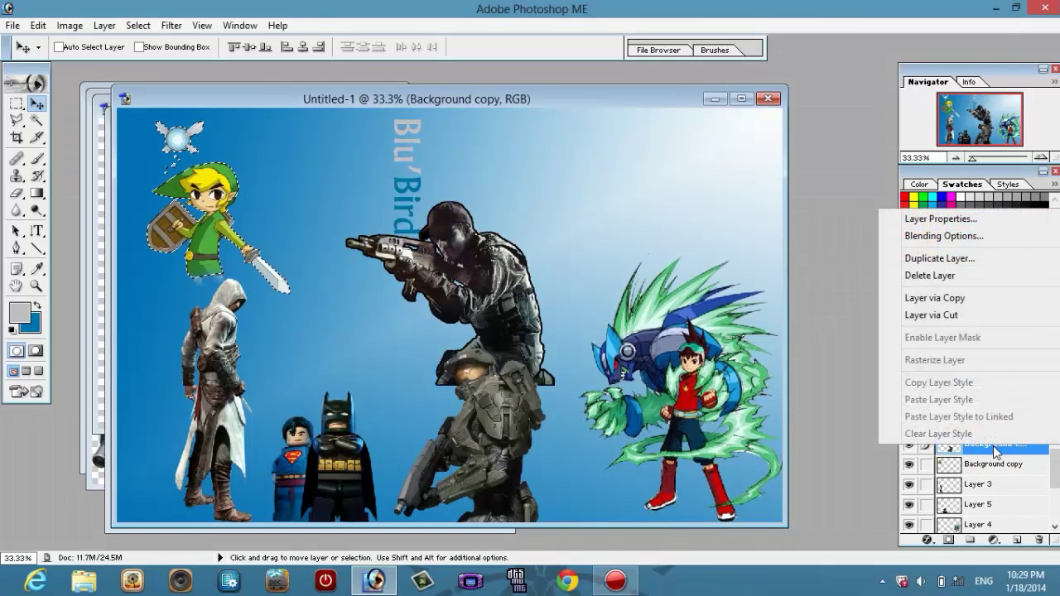
{"action": "left_click", "coordinate": [25, 129]}
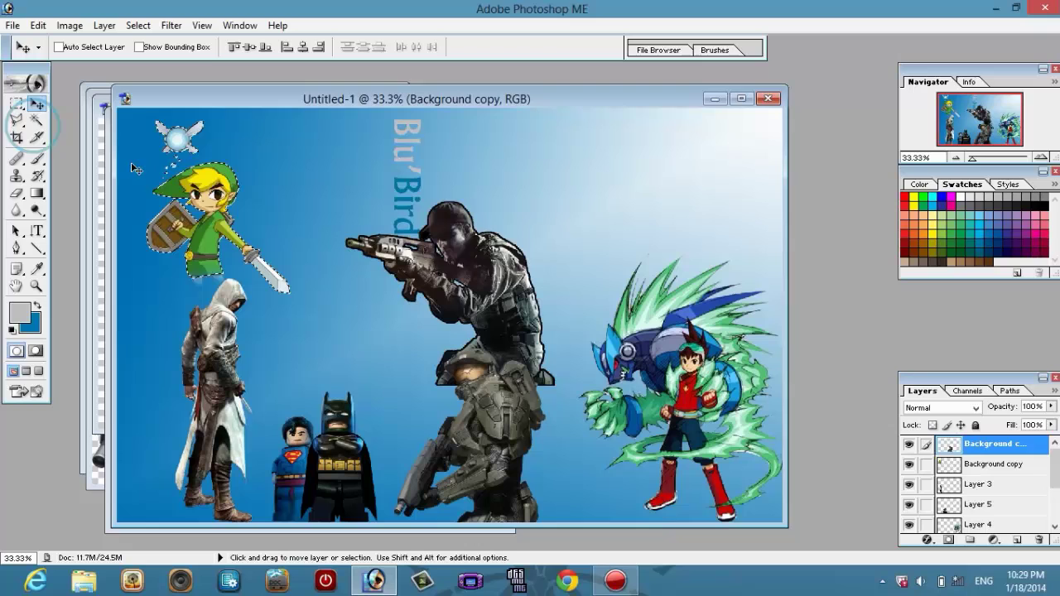
{"action": "left_click", "coordinate": [195, 217]}
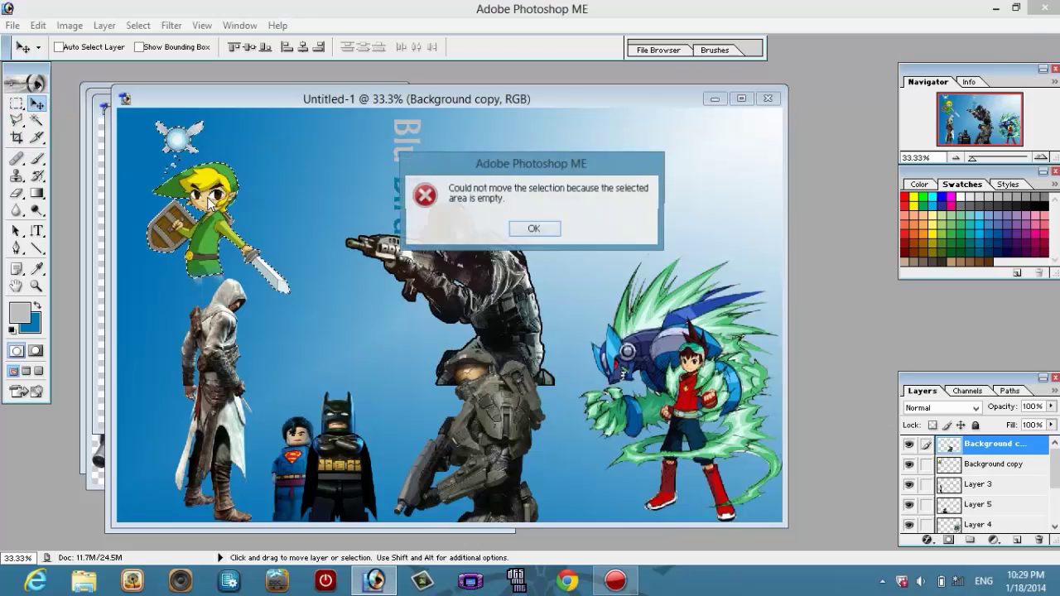
{"action": "left_click", "coordinate": [535, 231]}
Step: Deselect with Ctrl+D and open Blending Options for the top Background copy layer
{"action": "key", "text": "w"}
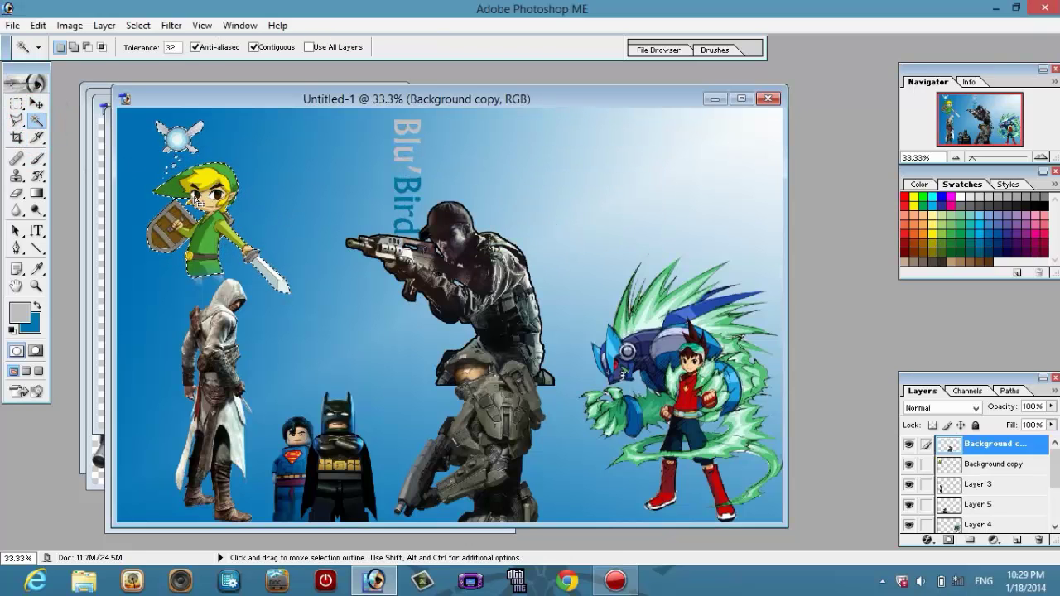
{"action": "key", "text": "ctrl+d"}
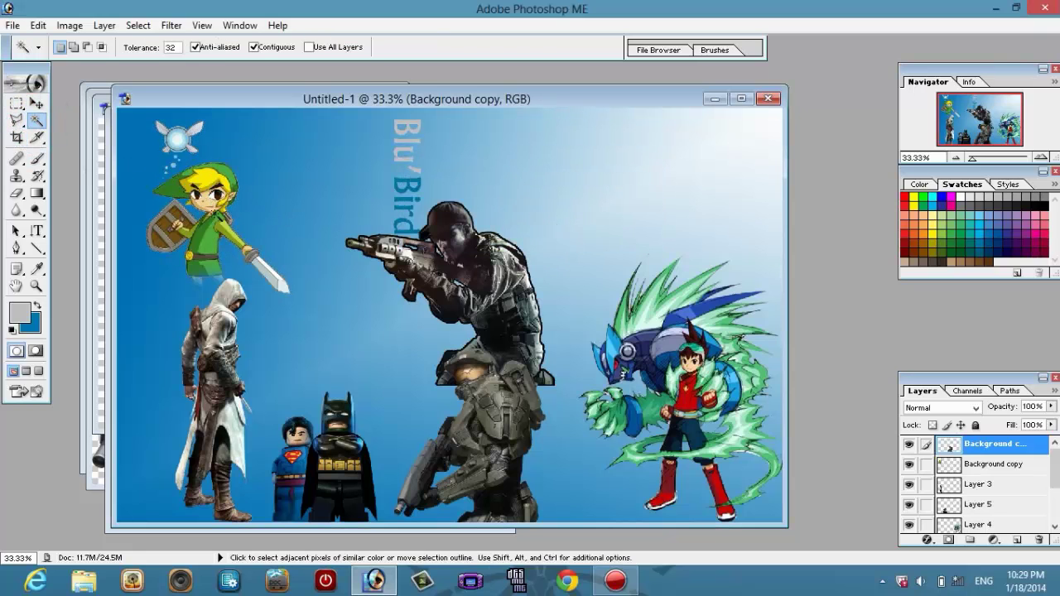
{"action": "right_click", "coordinate": [979, 446]}
{"action": "left_click", "coordinate": [929, 278]}
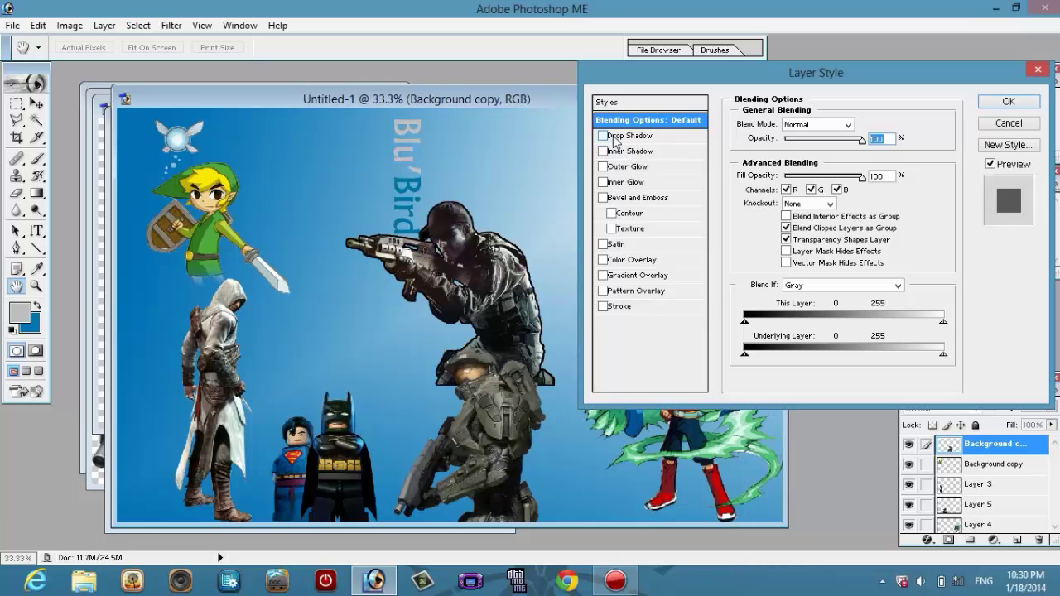
Step: Enable a drop shadow on Link: 15 px distance, 6% spread, 10 px size, 60° angle
{"action": "left_click", "coordinate": [612, 138]}
{"action": "left_click", "coordinate": [877, 184]}
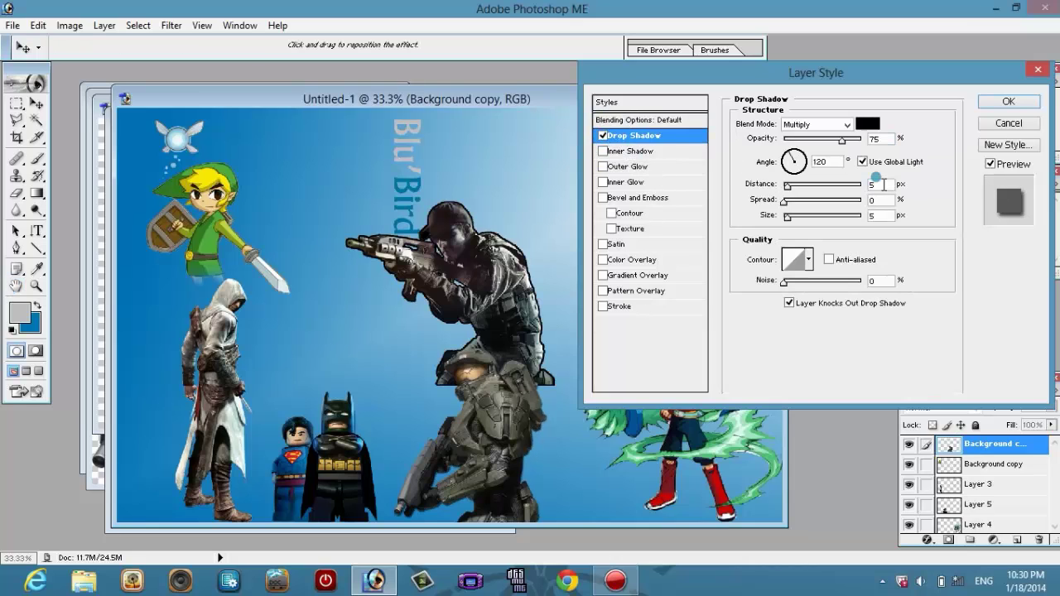
{"action": "type", "text": "15"}
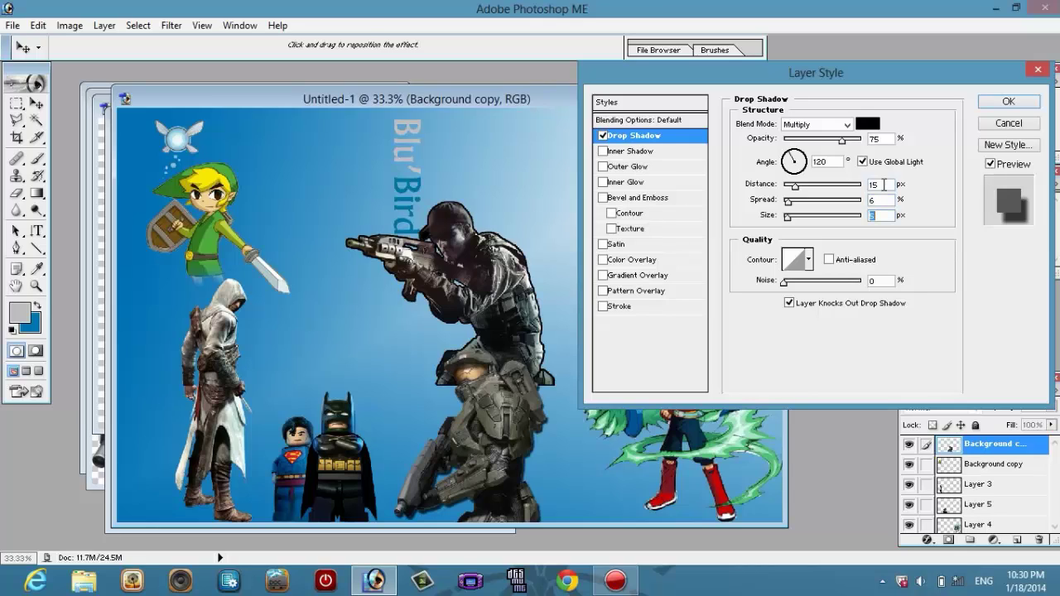
{"action": "type", "text": "10"}
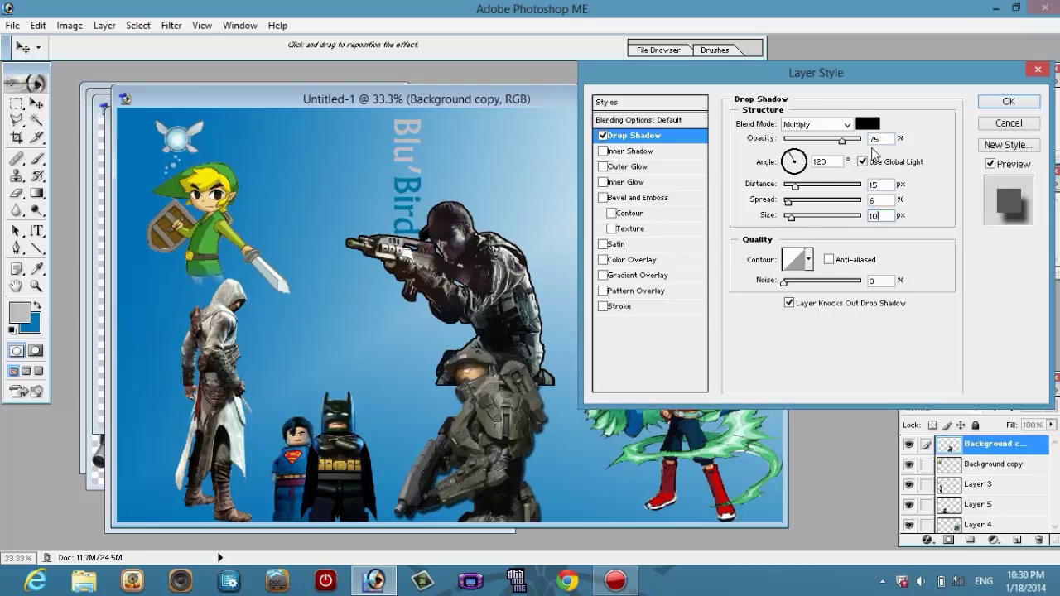
{"action": "left_click", "coordinate": [864, 162]}
{"action": "left_click_drag", "start_coordinate": [858, 76], "coordinate": [919, 201]}
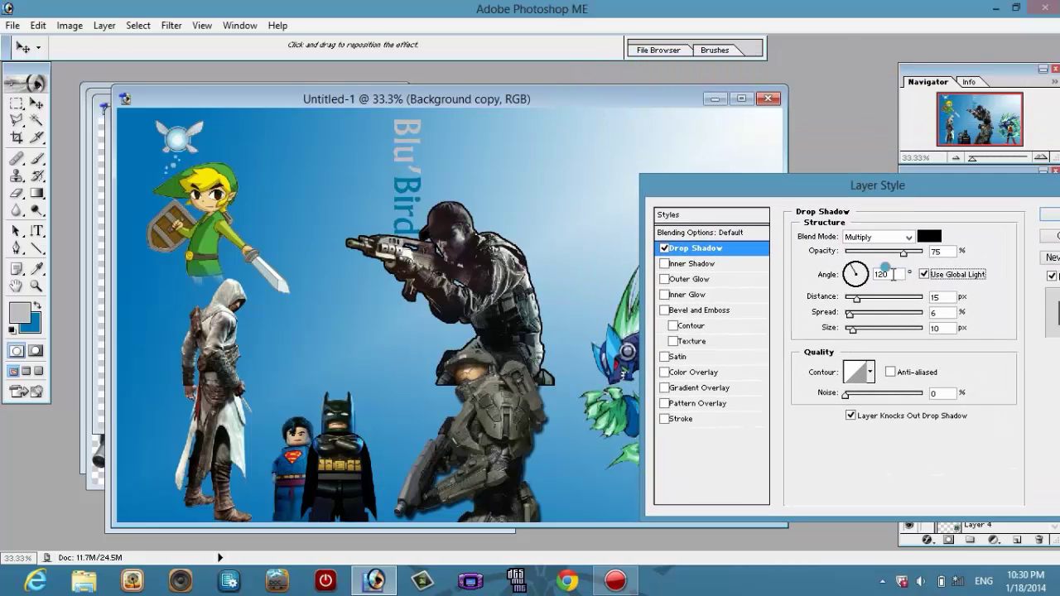
{"action": "double_click", "coordinate": [894, 274]}
{"action": "type", "text": "60"}
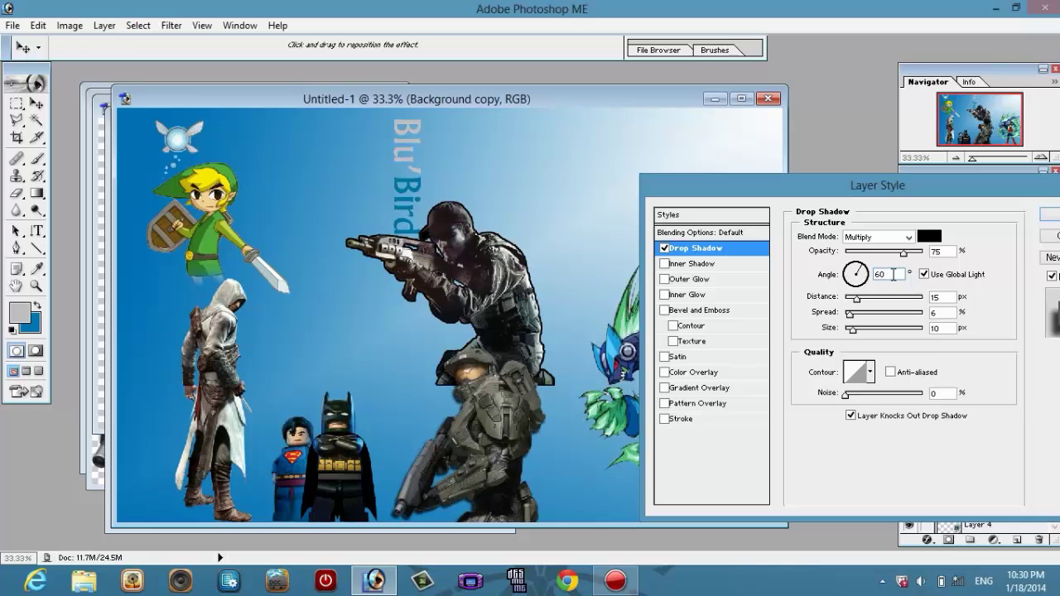
{"action": "left_click_drag", "start_coordinate": [973, 196], "coordinate": [845, 60]}
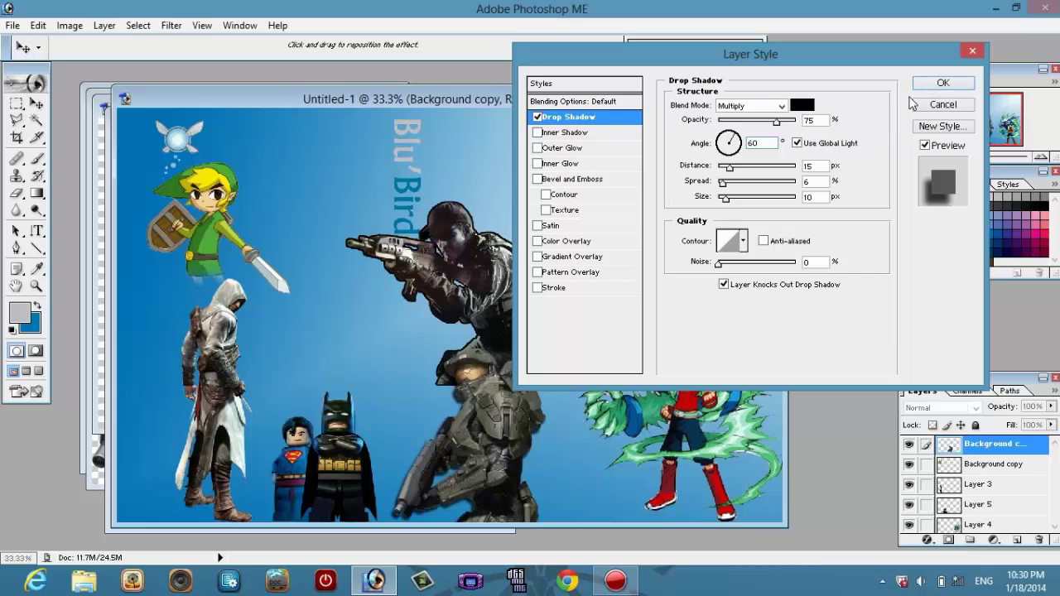
Step: Confirm Link's shadow, then add 15 px drop shadows to the other Background copy and Layer 3
{"action": "left_click", "coordinate": [941, 85]}
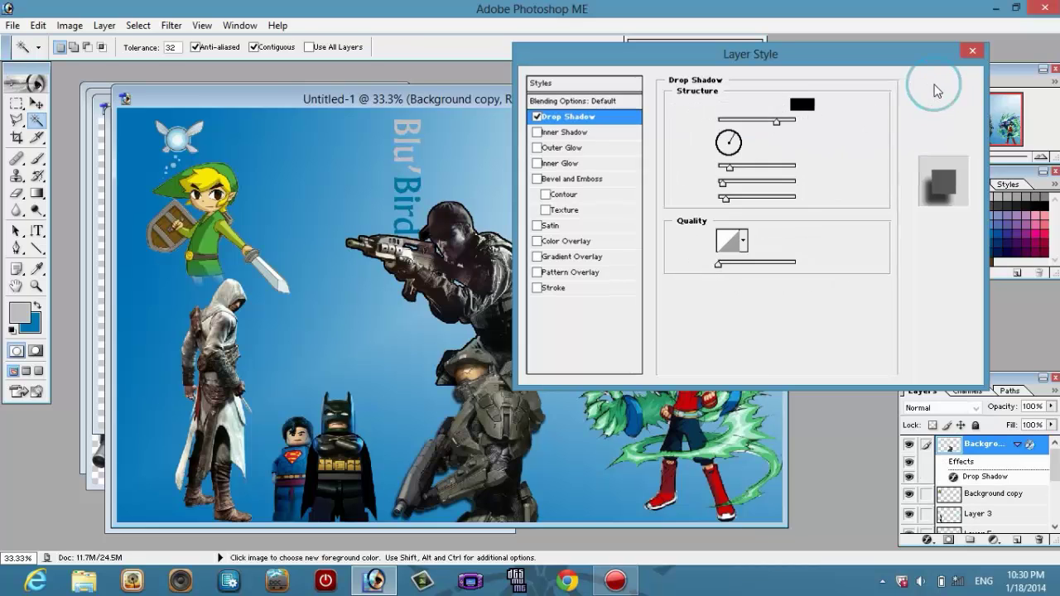
{"action": "double_click", "coordinate": [1014, 494]}
{"action": "left_click", "coordinate": [568, 117]}
{"action": "double_click", "coordinate": [821, 166]}
{"action": "type", "text": "15"}
{"action": "key", "text": "Tab"}
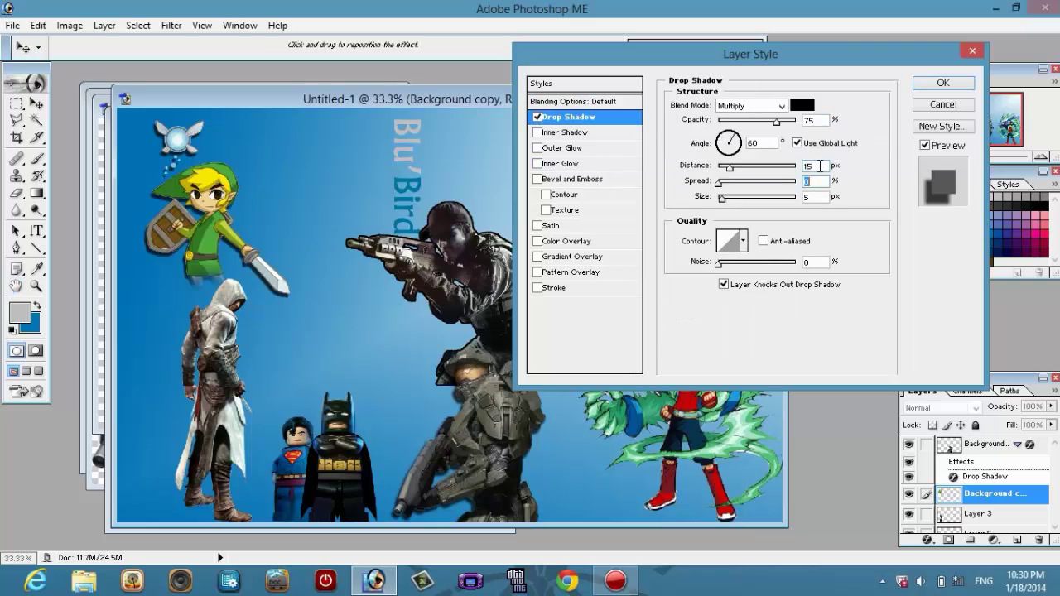
{"action": "left_click", "coordinate": [942, 83]}
{"action": "double_click", "coordinate": [993, 514]}
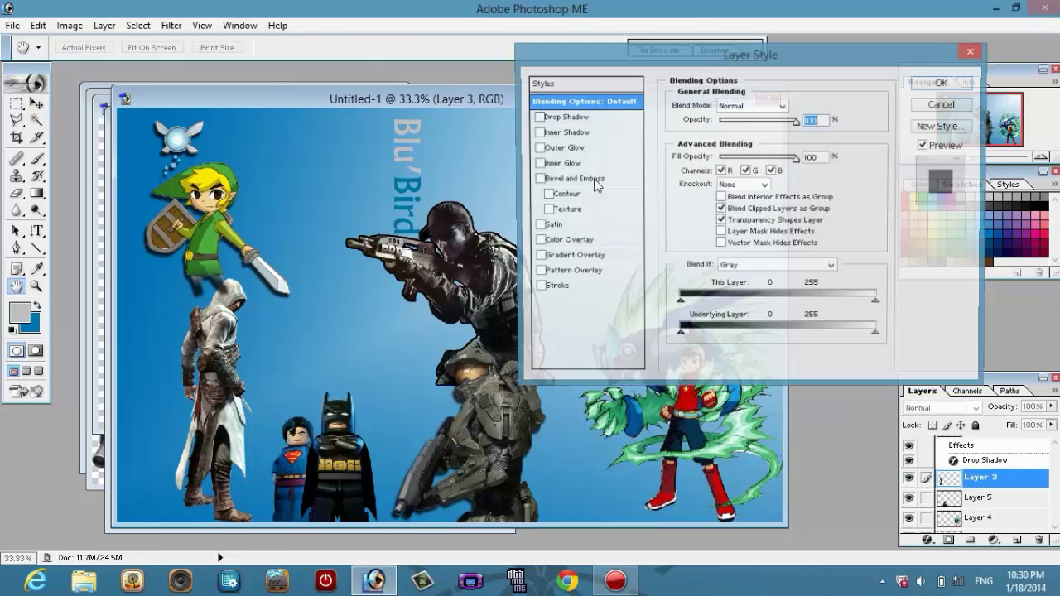
{"action": "left_click", "coordinate": [597, 116]}
{"action": "double_click", "coordinate": [820, 166]}
{"action": "type", "text": "15"}
{"action": "key", "text": "Tab"}
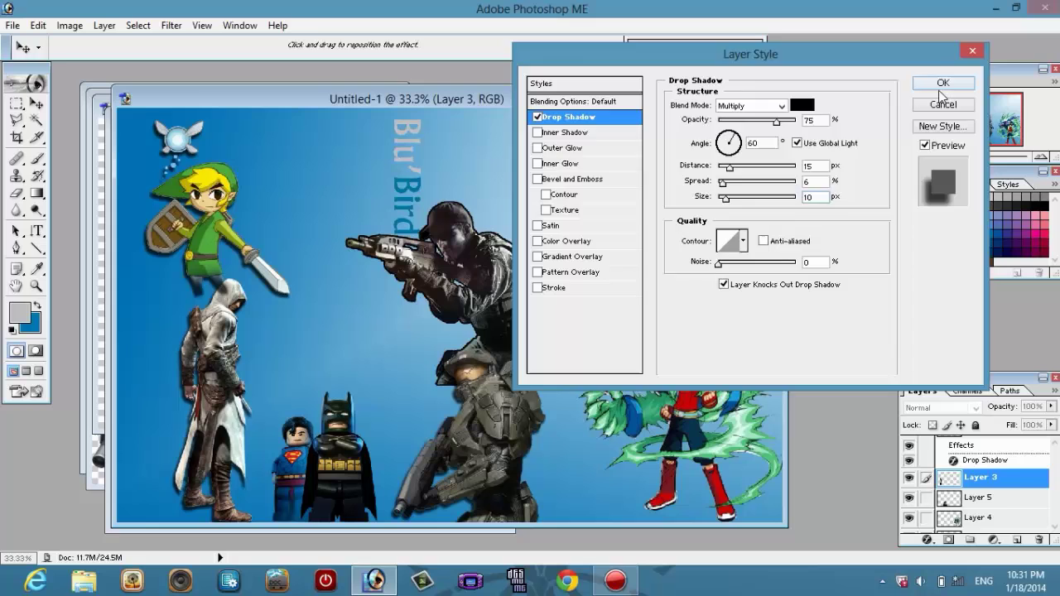
{"action": "left_click", "coordinate": [942, 83]}
Step: Add drop shadows to Layer 5 and Layer 4, with 15 px distance on Layer 4
{"action": "right_click", "coordinate": [986, 494]}
{"action": "left_click", "coordinate": [880, 558]}
{"action": "left_click", "coordinate": [537, 116]}
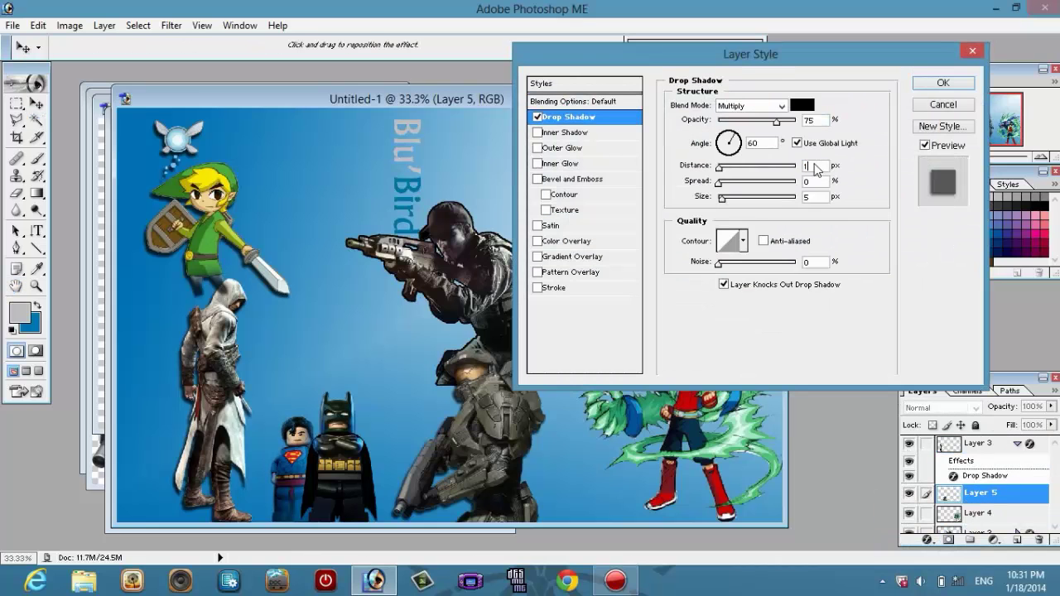
{"action": "key", "text": "Tab"}
{"action": "left_click", "coordinate": [942, 83]}
{"action": "right_click", "coordinate": [977, 515]}
{"action": "left_click", "coordinate": [928, 364]}
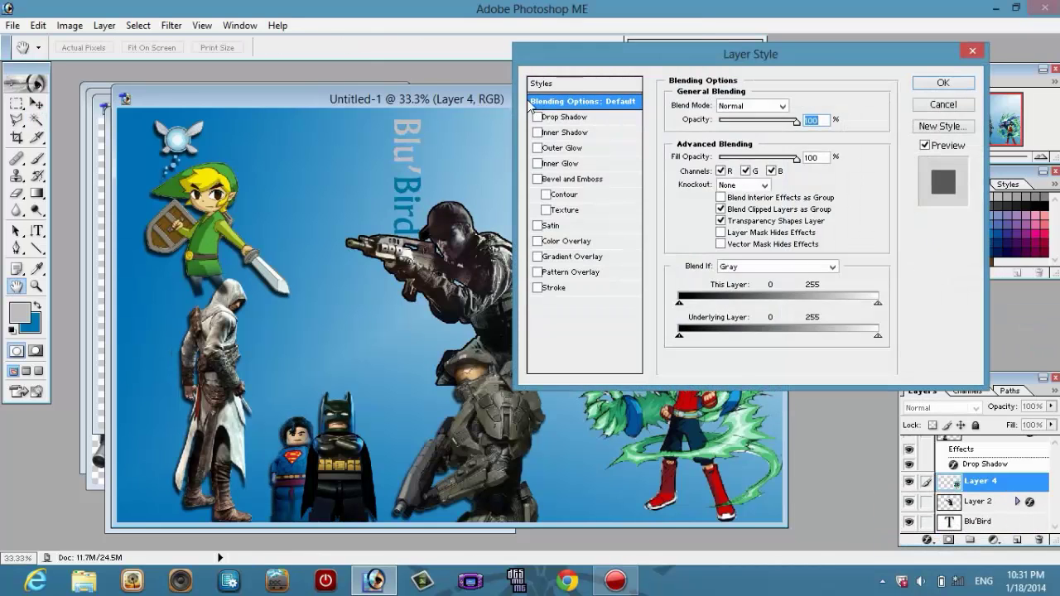
{"action": "left_click", "coordinate": [537, 117]}
{"action": "double_click", "coordinate": [814, 165]}
{"action": "type", "text": "15"}
{"action": "key", "text": "Tab"}
{"action": "left_click", "coordinate": [943, 83]}
Step: Add 15 px drop shadows to Layer 2 and the Blu'Bird text
{"action": "right_click", "coordinate": [977, 547]}
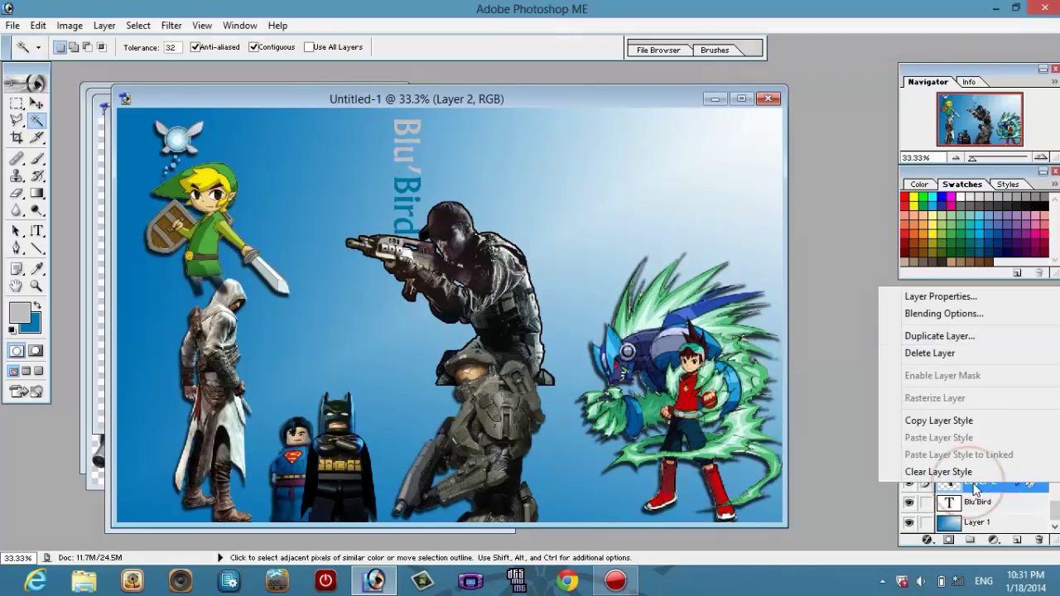
{"action": "left_click", "coordinate": [973, 442]}
{"action": "left_click", "coordinate": [537, 117]}
{"action": "double_click", "coordinate": [814, 164]}
{"action": "type", "text": "15"}
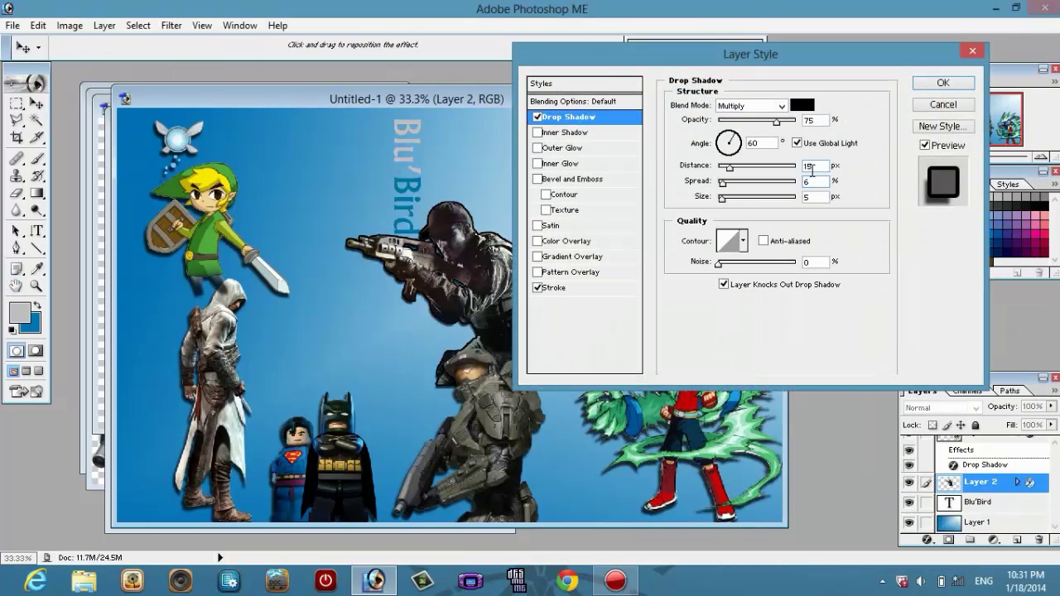
{"action": "left_click", "coordinate": [928, 83]}
{"action": "right_click", "coordinate": [982, 502]}
{"action": "left_click", "coordinate": [934, 561]}
{"action": "left_click", "coordinate": [538, 117]}
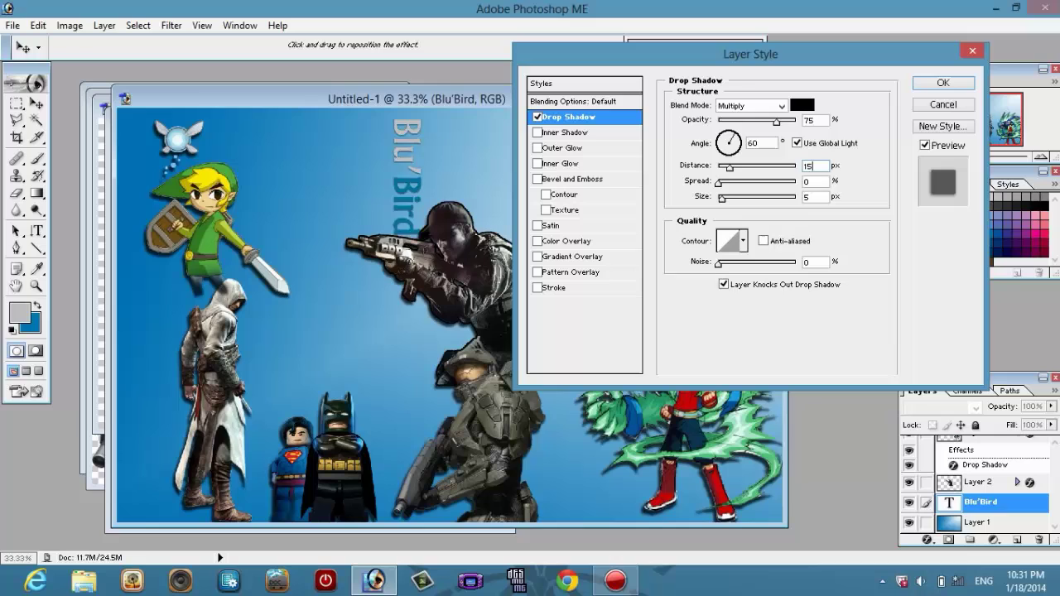
{"action": "double_click", "coordinate": [814, 165]}
{"action": "type", "text": "15"}
{"action": "key", "text": "Tab"}
{"action": "key", "text": "Tab"}
Step: Confirm the Blu'Bird shadow and give the text a black stroke sized 3 px
{"action": "left_click", "coordinate": [942, 83]}
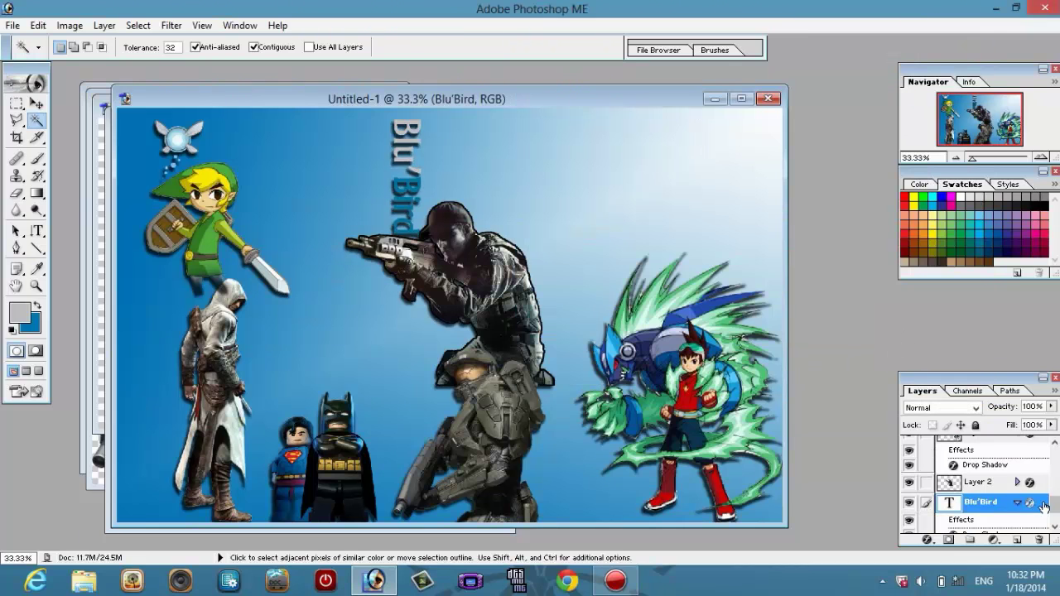
{"action": "right_click", "coordinate": [997, 506]}
{"action": "left_click", "coordinate": [951, 329]}
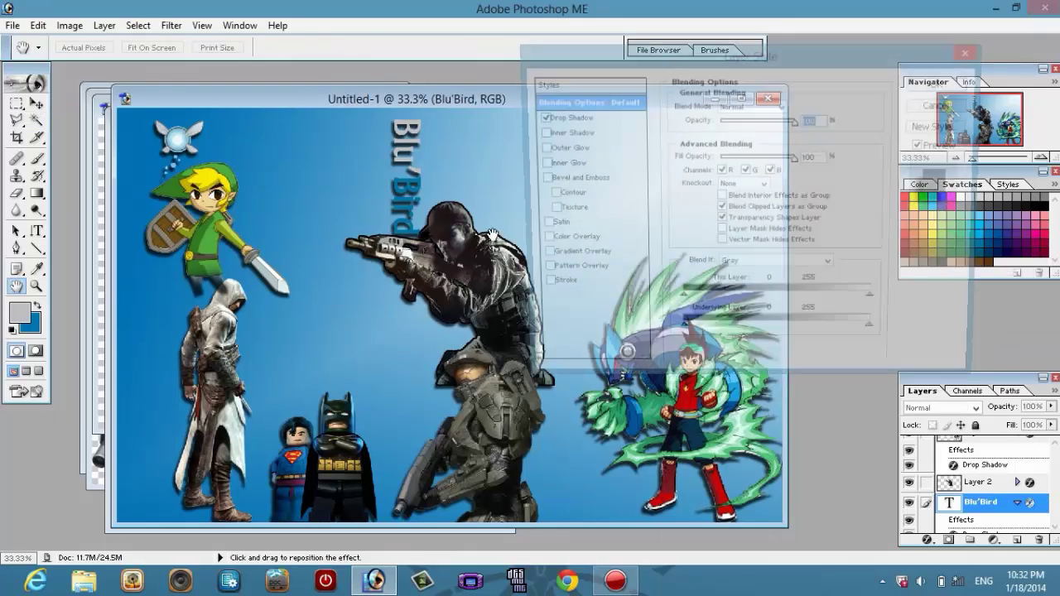
{"action": "left_click", "coordinate": [556, 287]}
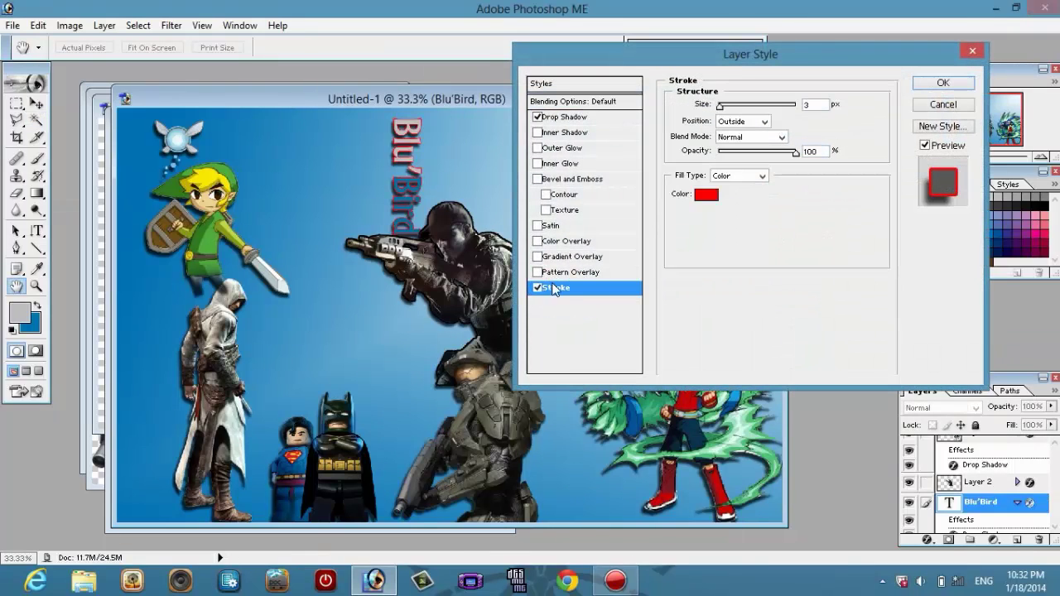
{"action": "left_click", "coordinate": [704, 195]}
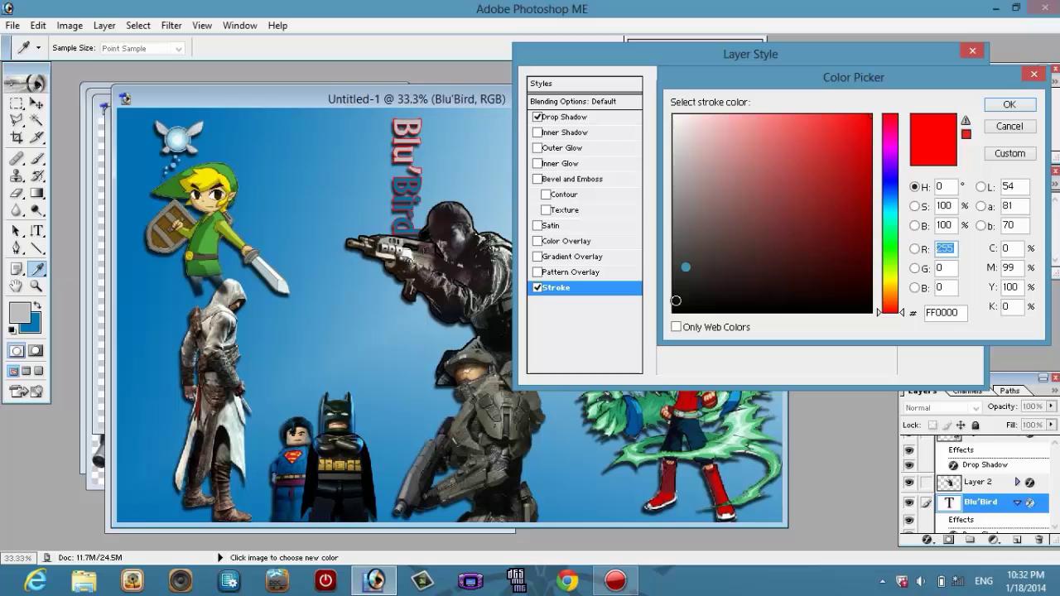
{"action": "type", "text": "0"}
{"action": "left_click", "coordinate": [1009, 105]}
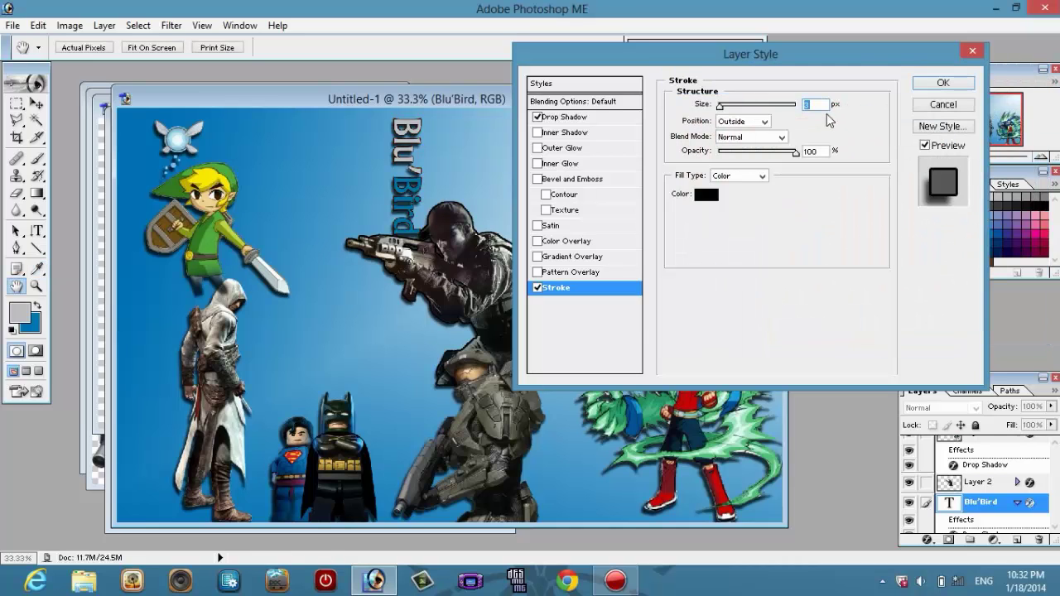
{"action": "type", "text": "232"}
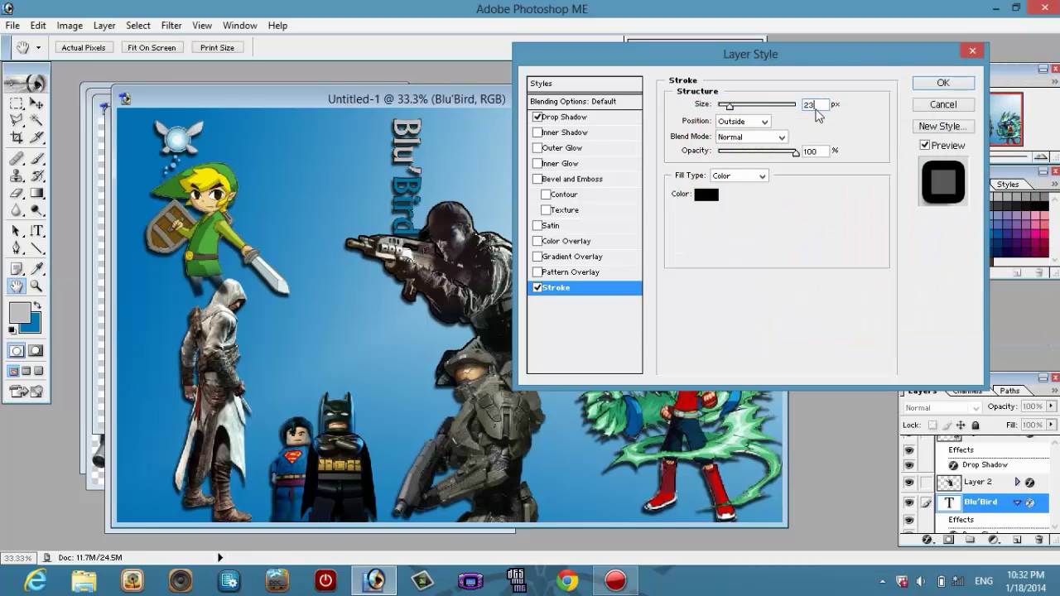
{"action": "key", "text": "BackSpace"}
{"action": "key", "text": "BackSpace"}
{"action": "key", "text": "BackSpace"}
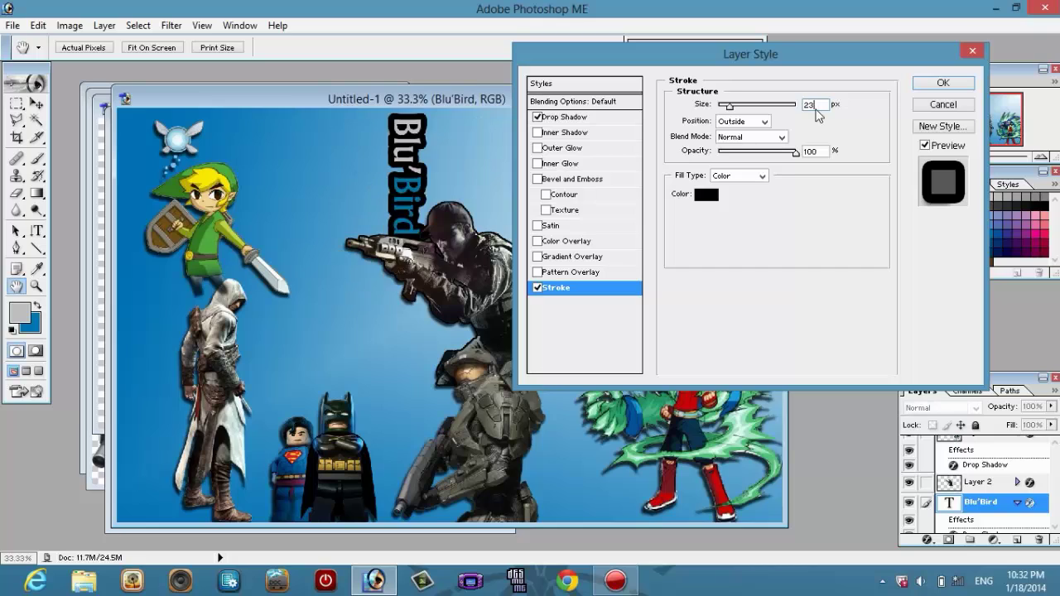
{"action": "type", "text": "3"}
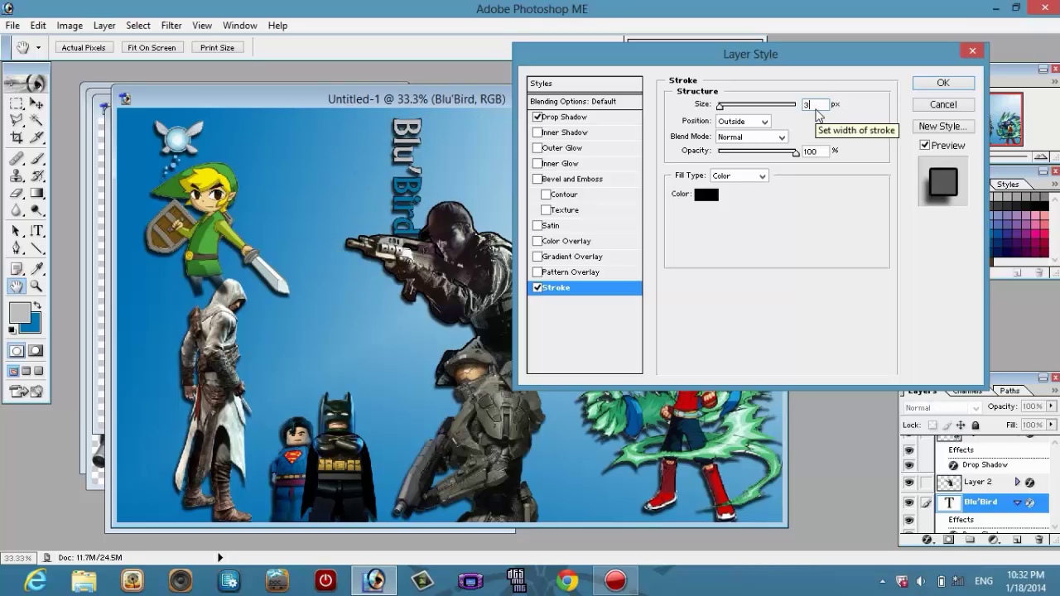
Step: Confirm the thin stroke on the Blu'Bird text and add a stroke to Layer 2
{"action": "left_click", "coordinate": [942, 83]}
{"action": "double_click", "coordinate": [998, 482]}
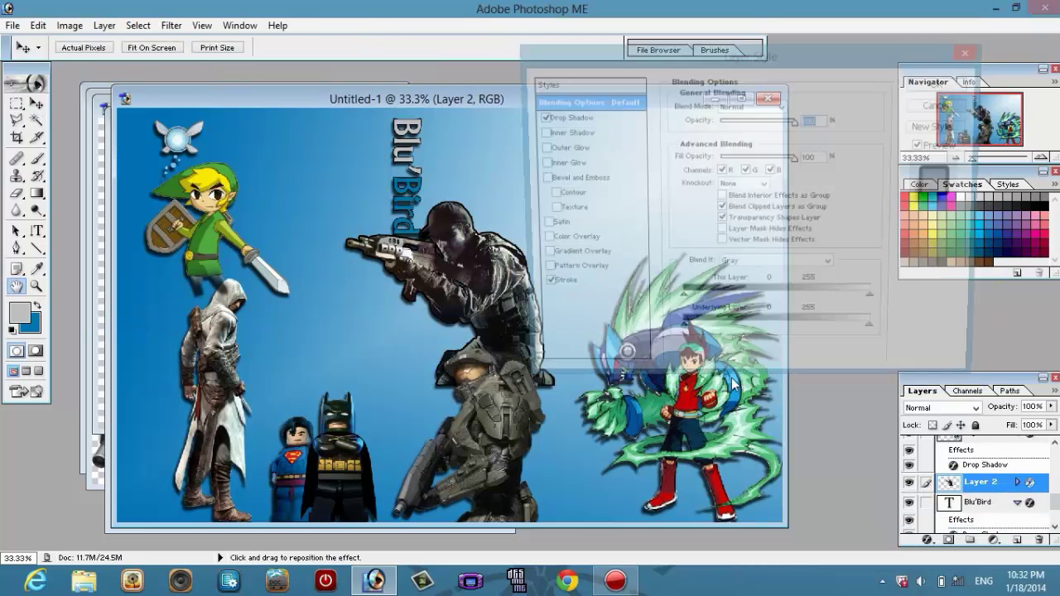
{"action": "left_click", "coordinate": [555, 287]}
{"action": "left_click", "coordinate": [942, 82]}
Step: Give Layer 4 a black stroke outline
{"action": "scroll", "coordinate": [1055, 497], "scroll_direction": "up", "scroll_amount": 1}
{"action": "double_click", "coordinate": [998, 461]}
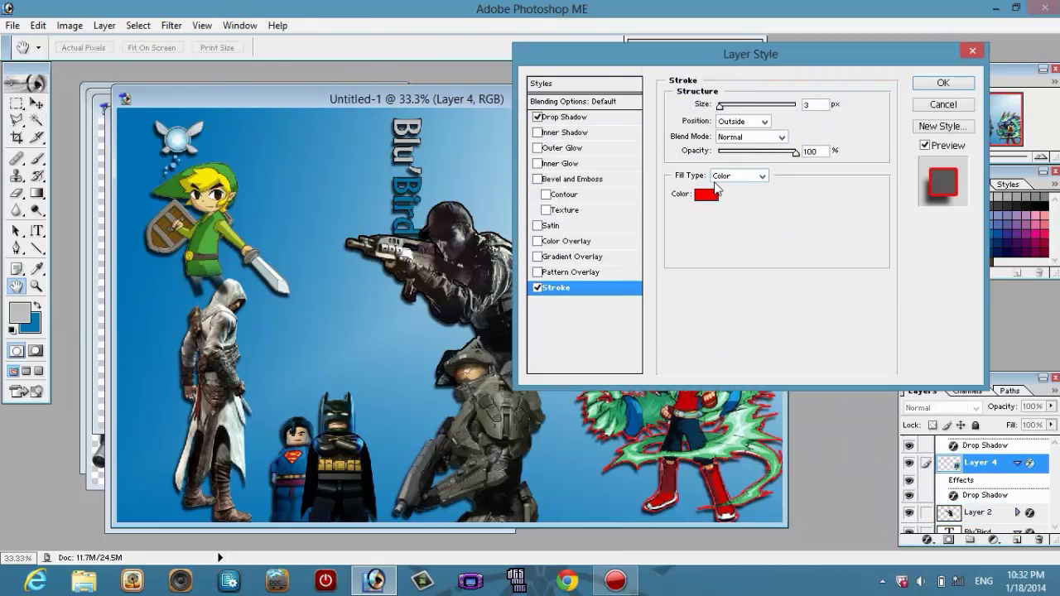
{"action": "left_click", "coordinate": [705, 195]}
{"action": "left_click", "coordinate": [1005, 113]}
{"action": "left_click", "coordinate": [942, 83]}
Step: Add a black stroke to Layer 5 through its Blending Options
{"action": "right_click", "coordinate": [961, 457]}
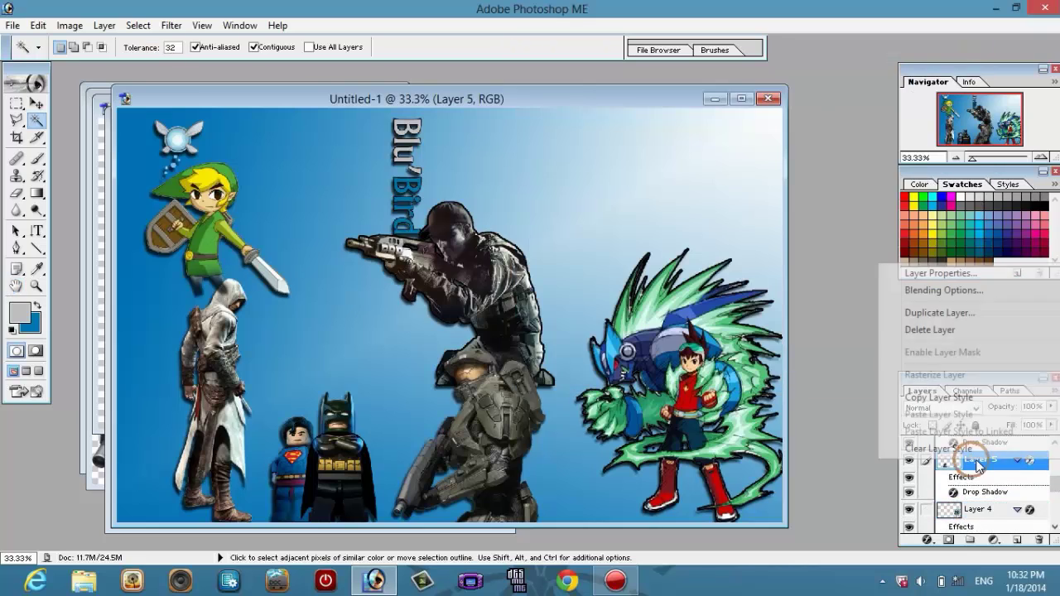
{"action": "left_click", "coordinate": [935, 260]}
{"action": "left_click", "coordinate": [556, 287]}
{"action": "left_click", "coordinate": [706, 195]}
{"action": "left_click", "coordinate": [1005, 113]}
{"action": "left_click", "coordinate": [943, 83]}
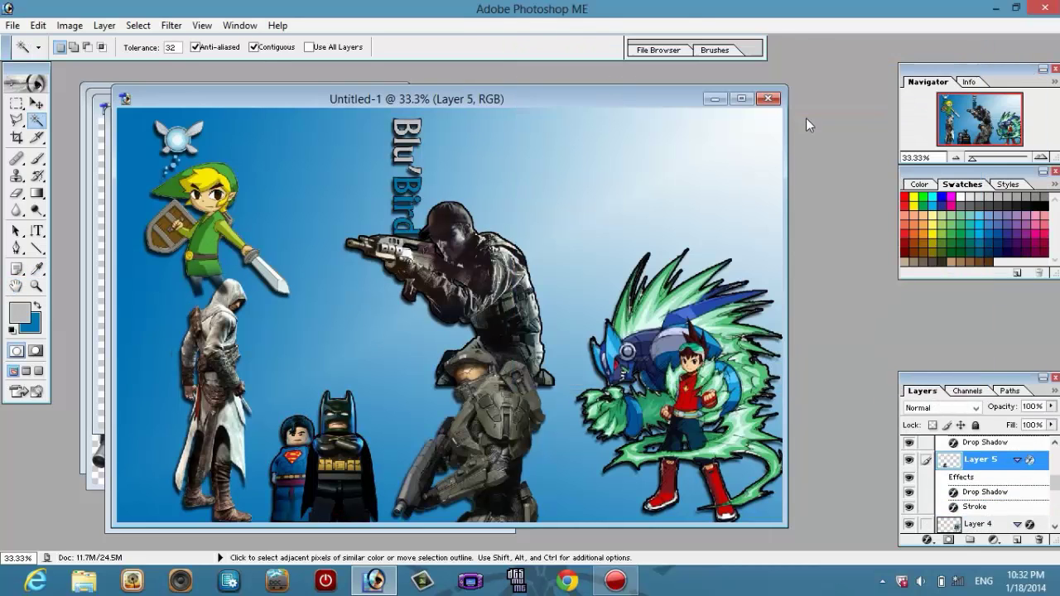
Step: Add a black stroke to Layer 3 through its Blending Options
{"action": "scroll", "coordinate": [978, 489], "scroll_direction": "down", "scroll_amount": 2}
{"action": "right_click", "coordinate": [982, 495]}
{"action": "left_click", "coordinate": [915, 302]}
{"action": "left_click", "coordinate": [556, 279]}
{"action": "left_click", "coordinate": [706, 193]}
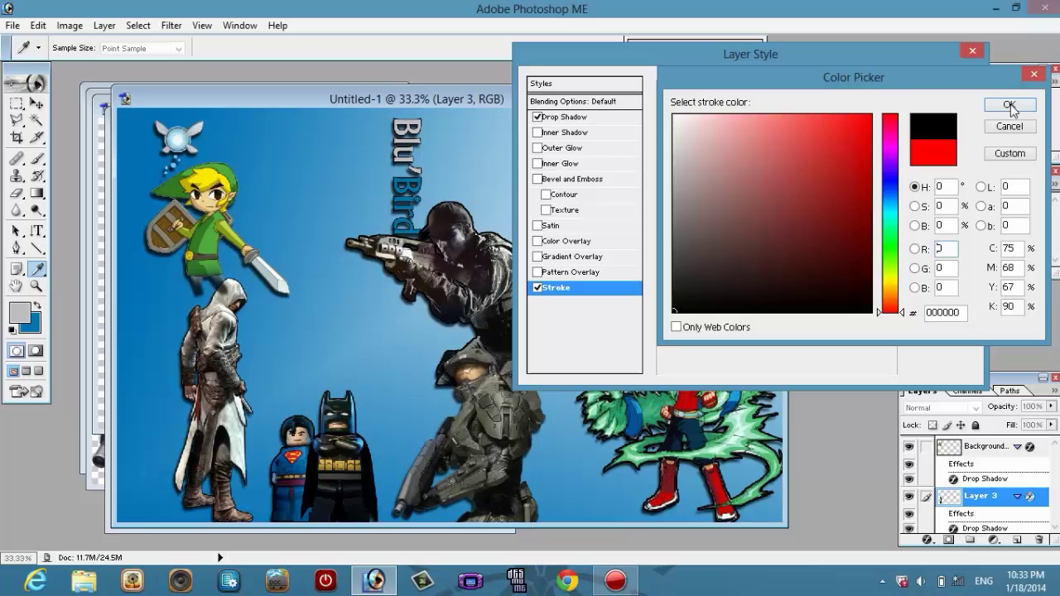
{"action": "left_click", "coordinate": [1005, 113]}
{"action": "left_click", "coordinate": [942, 83]}
Step: Add a stroke outline to the Background copy layer
{"action": "key", "text": "w"}
{"action": "scroll", "coordinate": [977, 480], "scroll_direction": "up", "scroll_amount": 1}
{"action": "left_click", "coordinate": [973, 465]}
{"action": "double_click", "coordinate": [973, 467]}
{"action": "left_click", "coordinate": [550, 347]}
{"action": "left_click", "coordinate": [704, 219]}
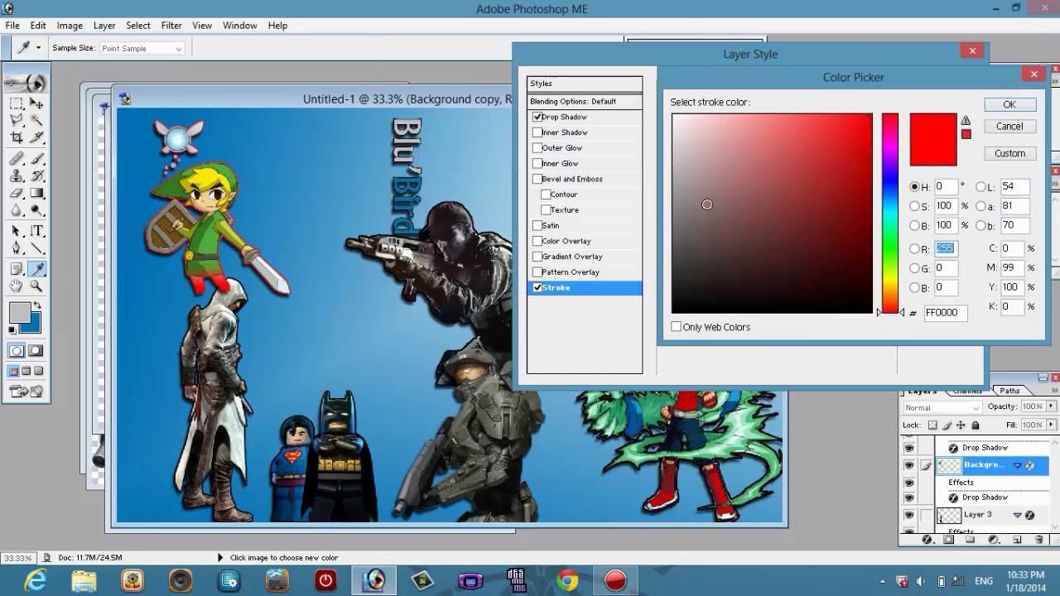
{"action": "left_click", "coordinate": [971, 79]}
{"action": "left_click", "coordinate": [947, 80]}
Step: Give the topmost character layer a black stroke
{"action": "scroll", "coordinate": [1054, 469], "scroll_direction": "up", "scroll_amount": 2}
{"action": "left_click", "coordinate": [977, 443]}
{"action": "double_click", "coordinate": [977, 444]}
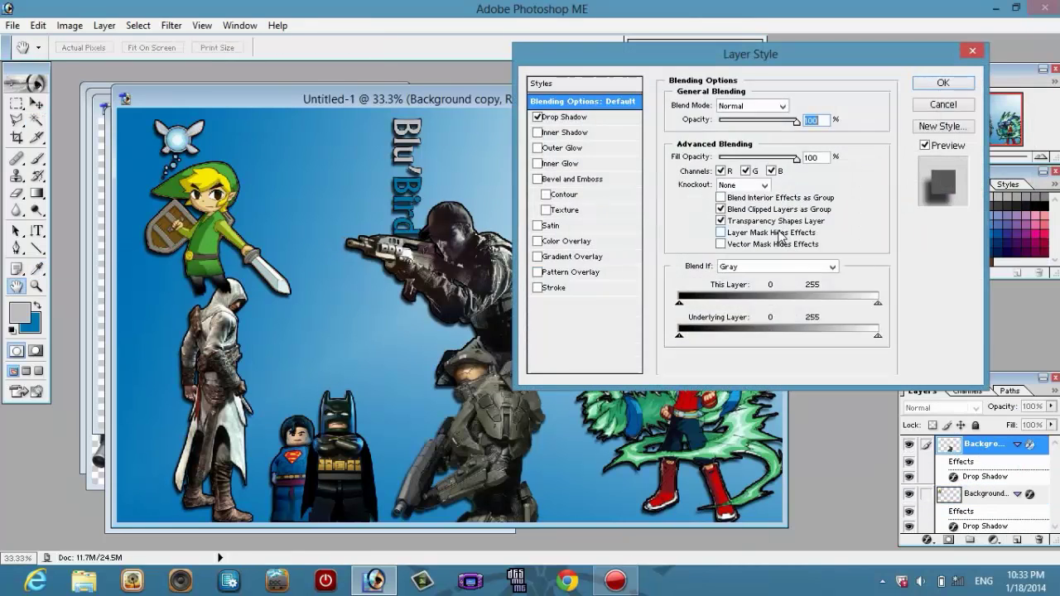
{"action": "left_click", "coordinate": [551, 288]}
{"action": "left_click", "coordinate": [706, 192]}
{"action": "left_click", "coordinate": [952, 112]}
{"action": "key", "text": "Return"}
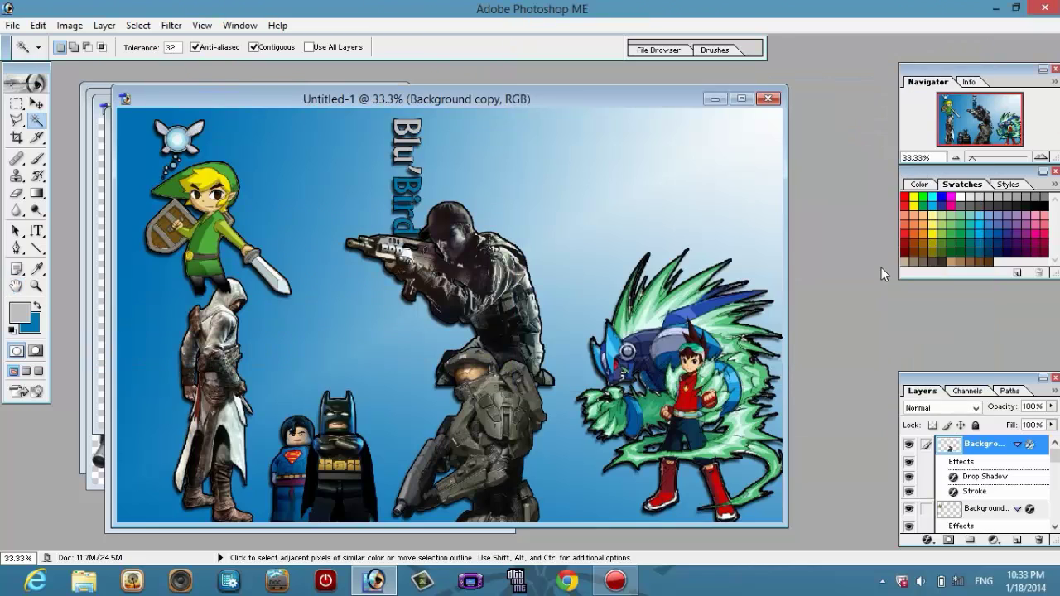
Step: Maximize the document window and start Save As to the Desktop in JPEG format
{"action": "left_click", "coordinate": [38, 102]}
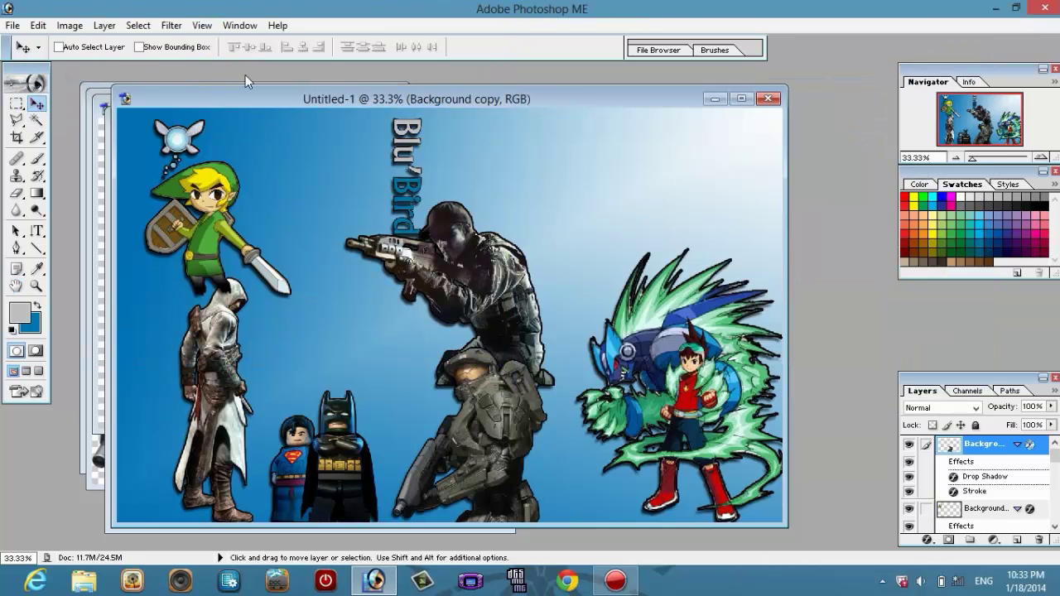
{"action": "left_click", "coordinate": [741, 97]}
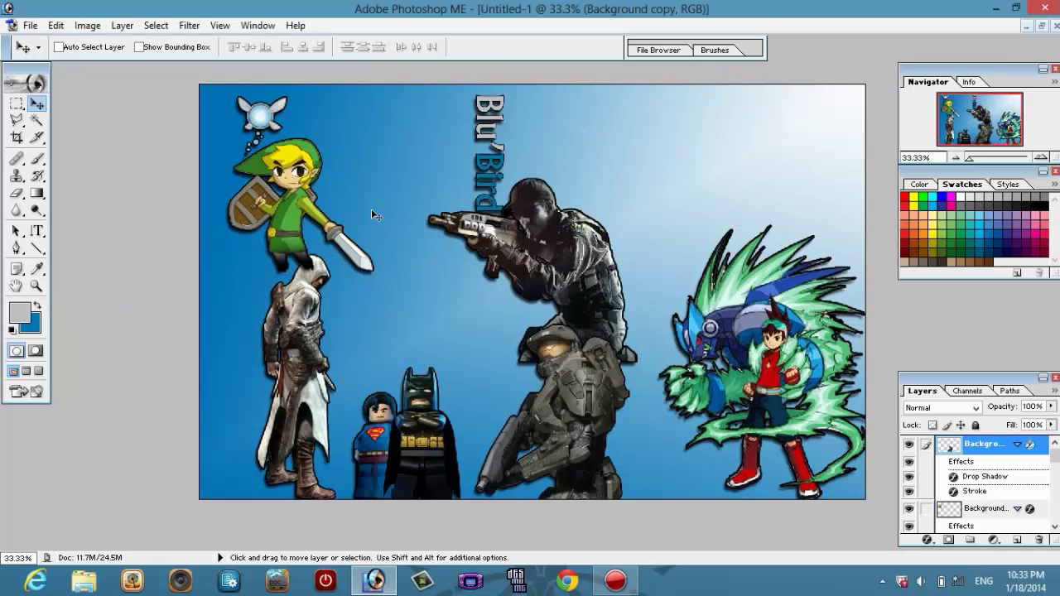
{"action": "left_click", "coordinate": [29, 25]}
{"action": "left_click", "coordinate": [79, 170]}
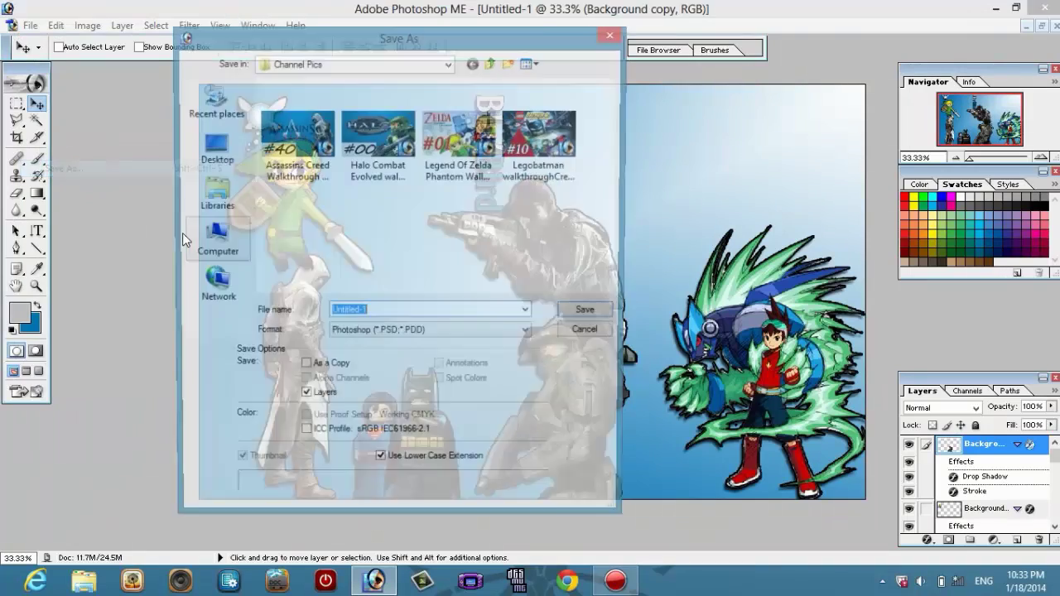
{"action": "left_click", "coordinate": [213, 145]}
{"action": "left_click", "coordinate": [391, 339]}
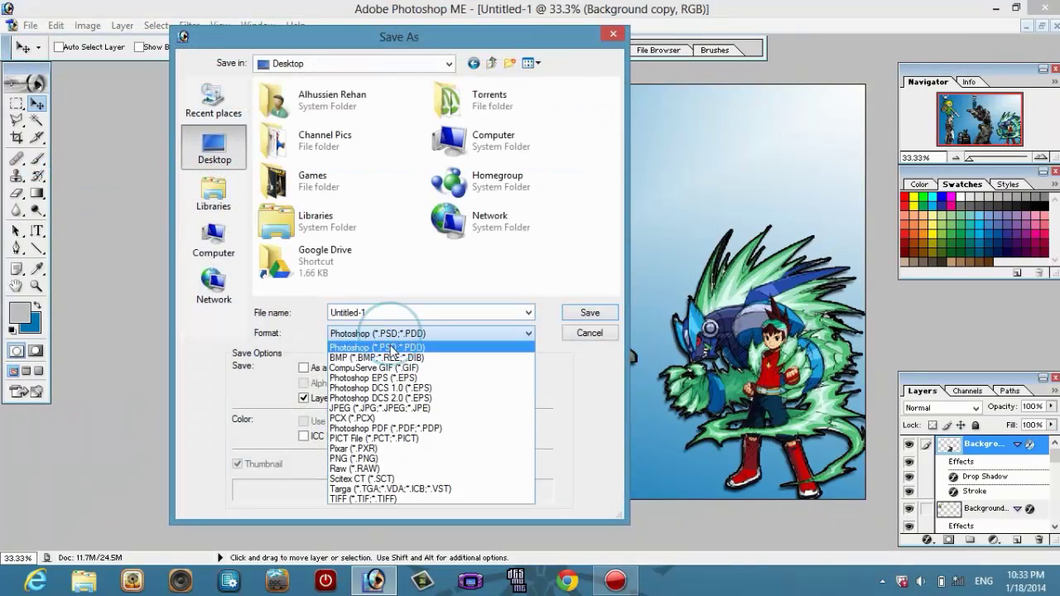
{"action": "left_click", "coordinate": [383, 409]}
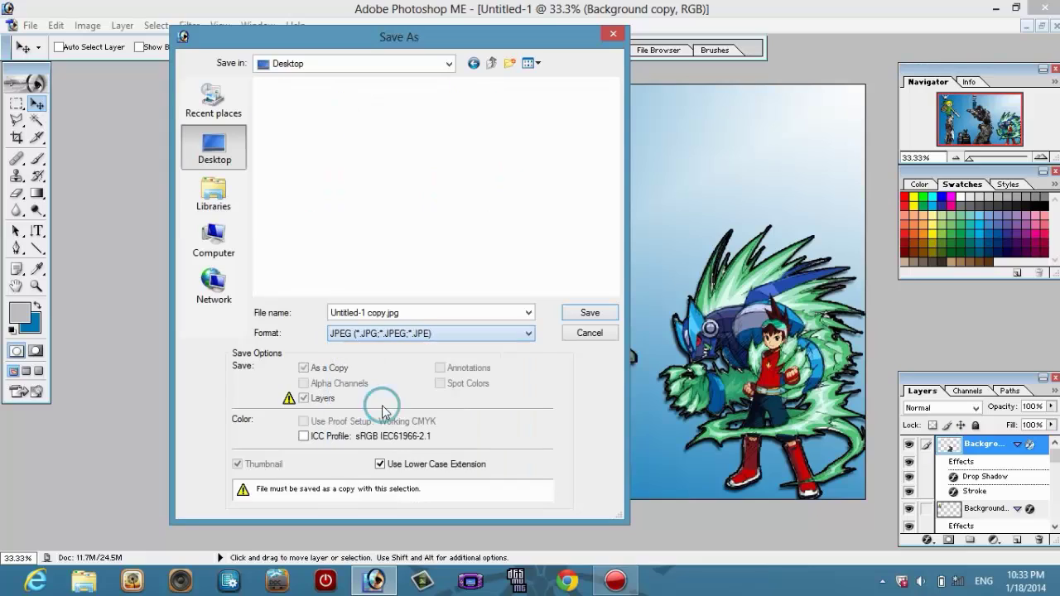
Step: Name the file 'tWITTER bACKGROUND' and save it at Maximum JPEG quality
{"action": "double_click", "coordinate": [385, 312]}
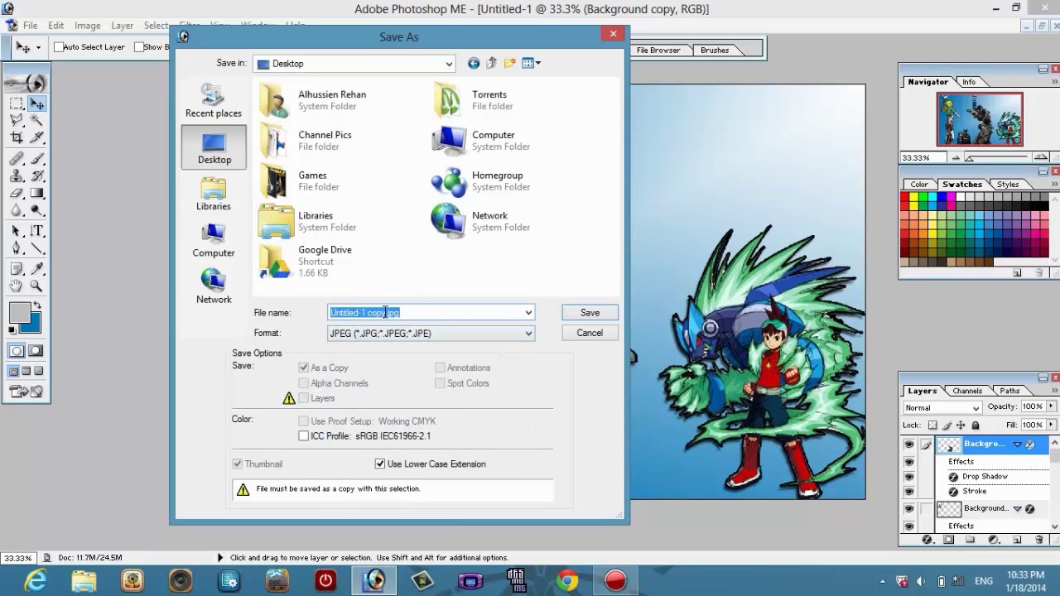
{"action": "left_click", "coordinate": [385, 312]}
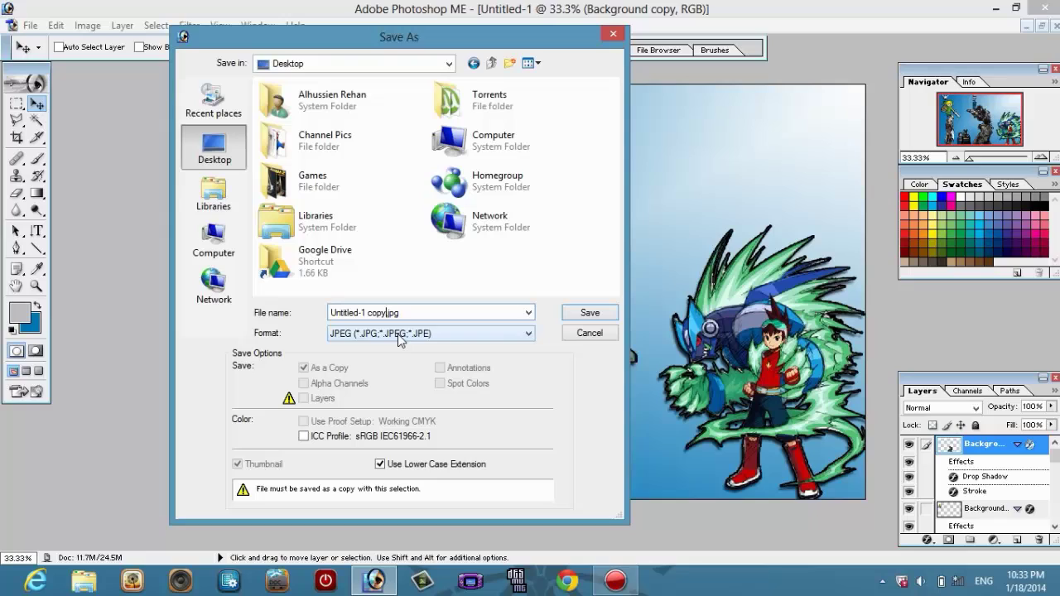
{"action": "key", "text": "BackSpace"}
{"action": "key", "text": "BackSpace"}
{"action": "key", "text": "BackSpace"}
{"action": "key", "text": "BackSpace"}
{"action": "key", "text": "BackSpace"}
{"action": "key", "text": "BackSpace"}
{"action": "key", "text": "BackSpace"}
{"action": "key", "text": "BackSpace"}
{"action": "key", "text": "BackSpace"}
{"action": "key", "text": "BackSpace"}
{"action": "key", "text": "BackSpace"}
{"action": "key", "text": "BackSpace"}
{"action": "key", "text": "BackSpace"}
{"action": "key", "text": "BackSpace"}
{"action": "key", "text": "BackSpace"}
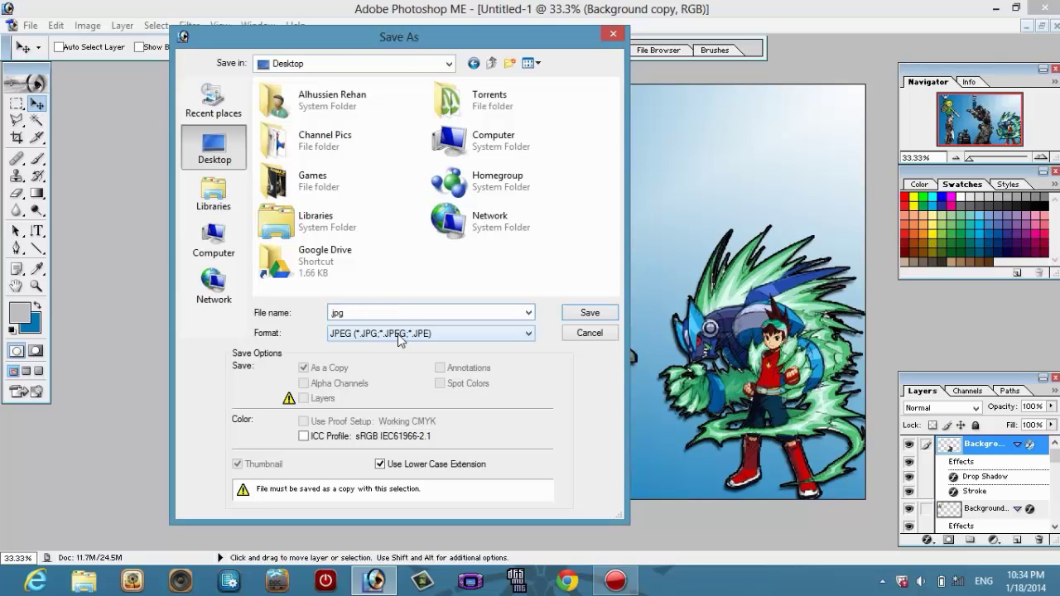
{"action": "type", "text": "b"}
{"action": "type", "text": "t"}
{"action": "type", "text": "WITTER bACKGR"}
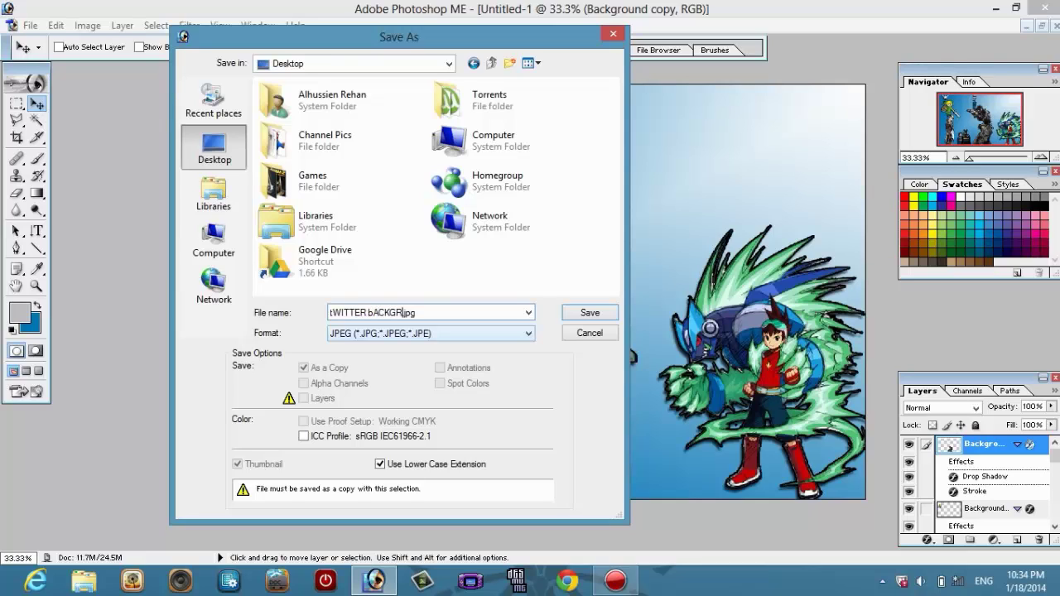
{"action": "type", "text": "OUND"}
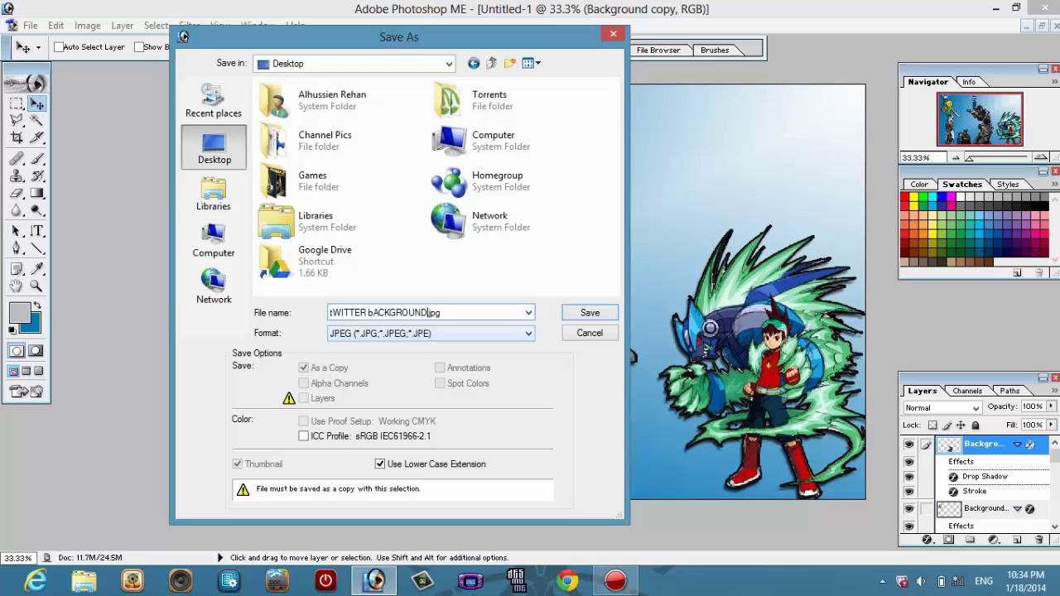
{"action": "key", "text": "Return"}
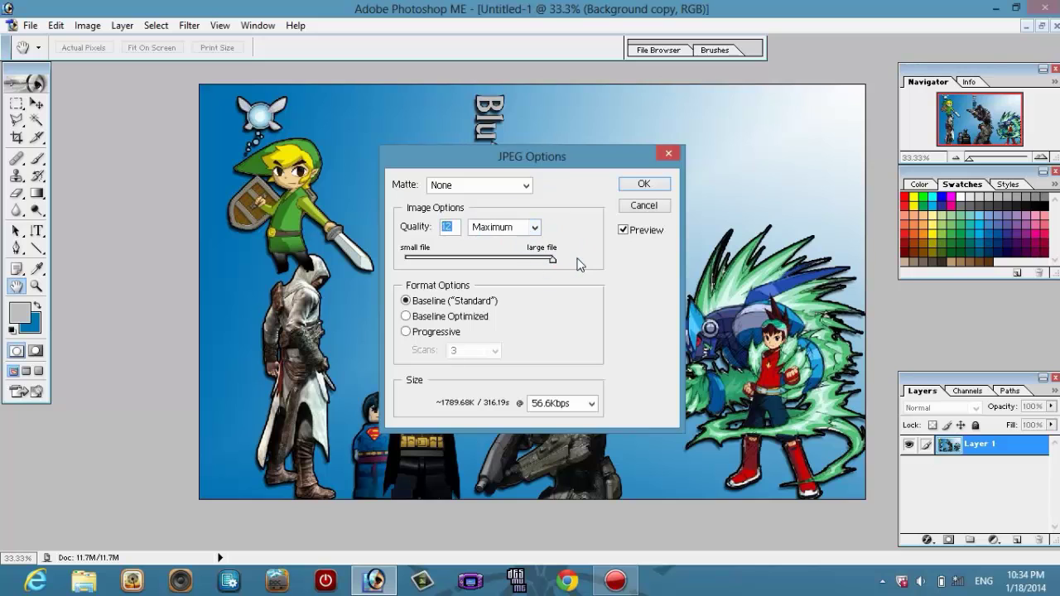
{"action": "left_click", "coordinate": [645, 183]}
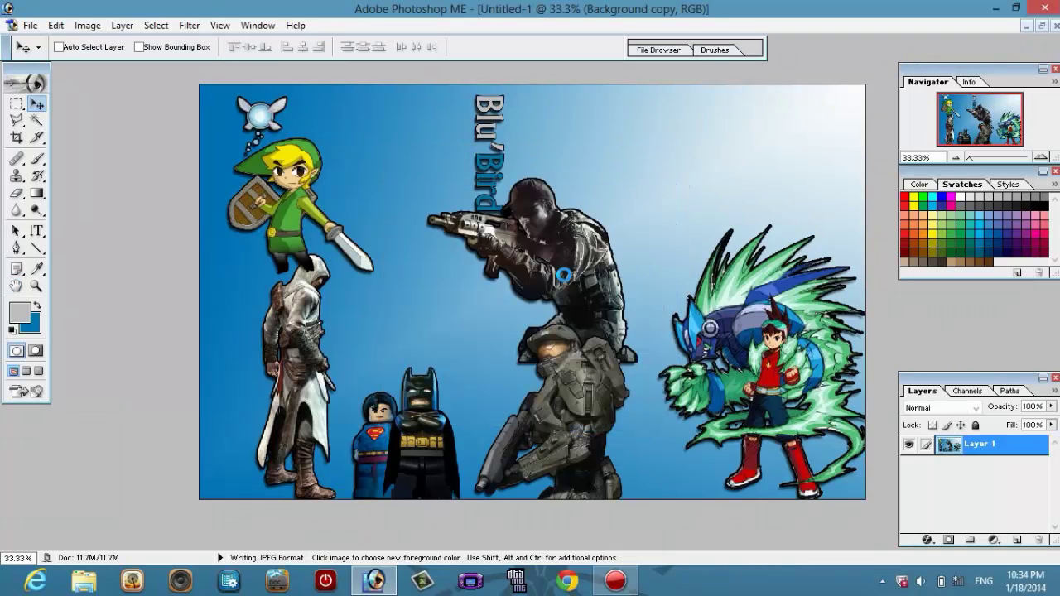
Step: Close all open images without saving, then open the saved JPEG to check it
{"action": "key", "text": "ctrl+w"}
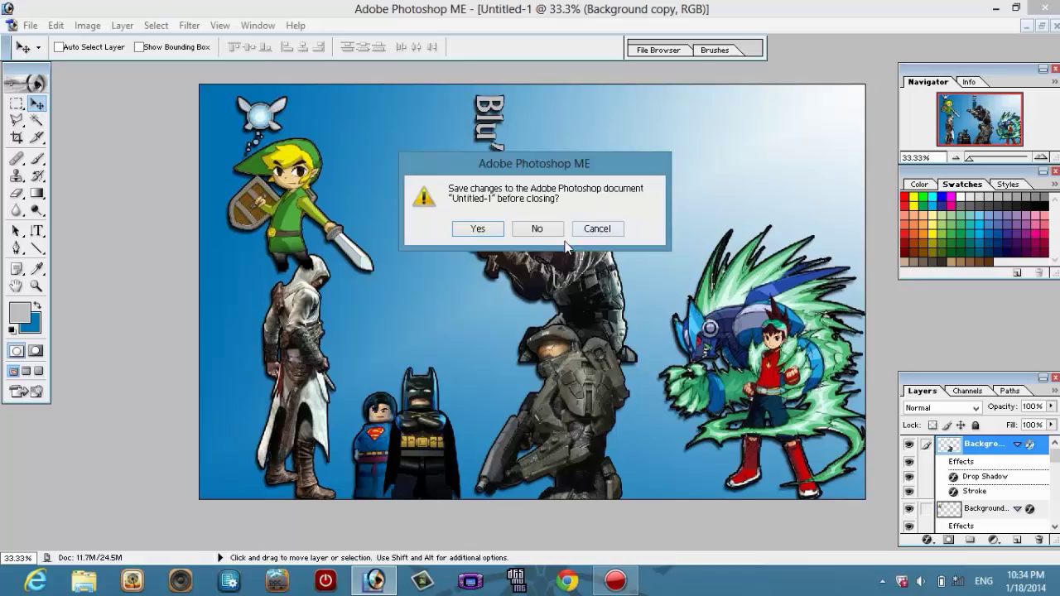
{"action": "left_click", "coordinate": [533, 231]}
{"action": "left_click", "coordinate": [533, 231]}
{"action": "left_click", "coordinate": [533, 231]}
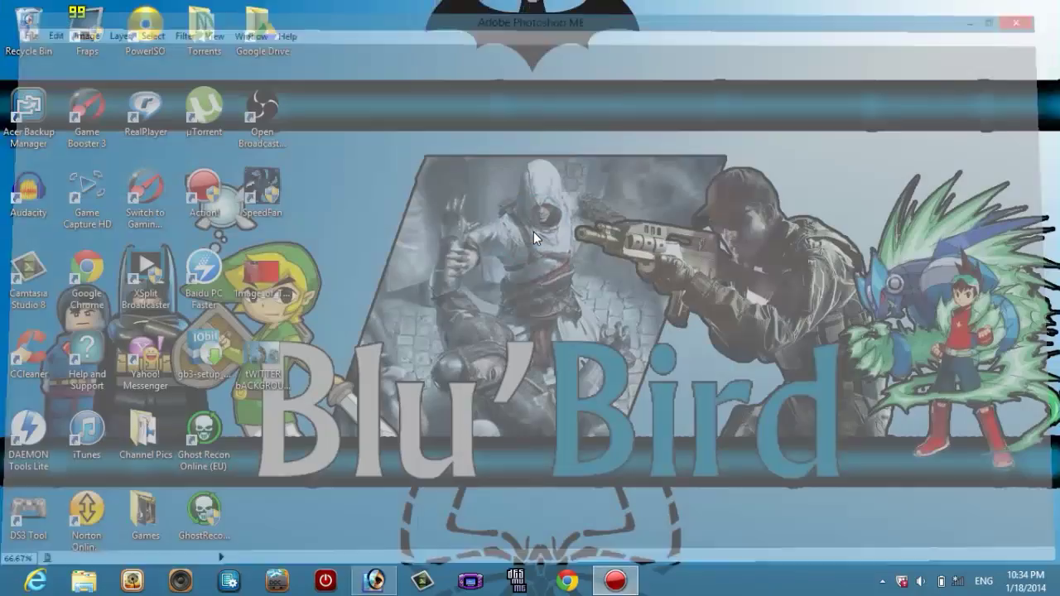
{"action": "double_click", "coordinate": [269, 341]}
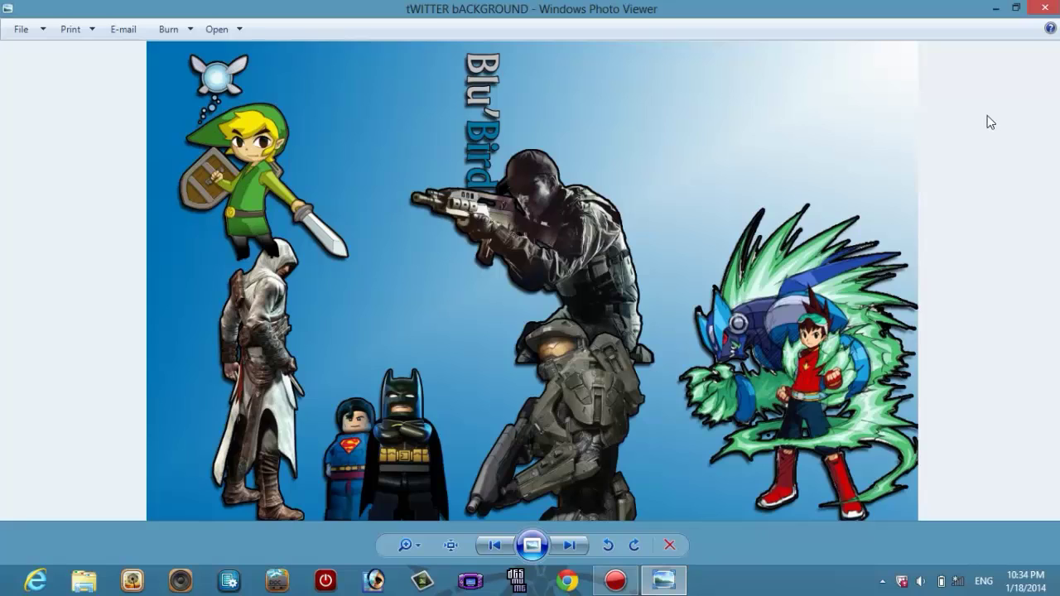
{"action": "left_click", "coordinate": [1031, 7]}
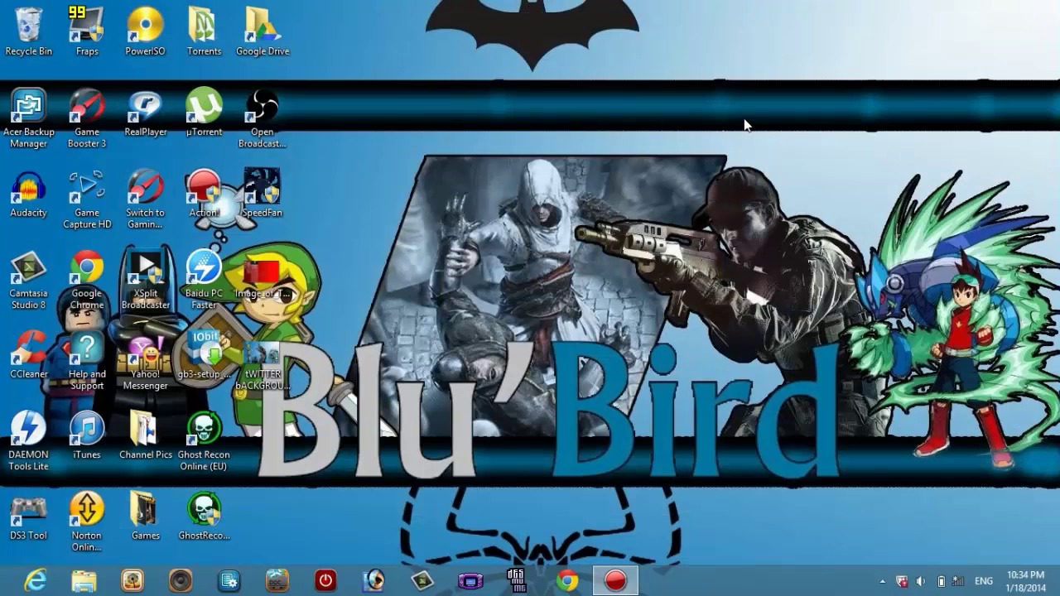
{"action": "right_click", "coordinate": [582, 138]}
{"action": "left_click", "coordinate": [625, 183]}
{"action": "right_click", "coordinate": [454, 123]}
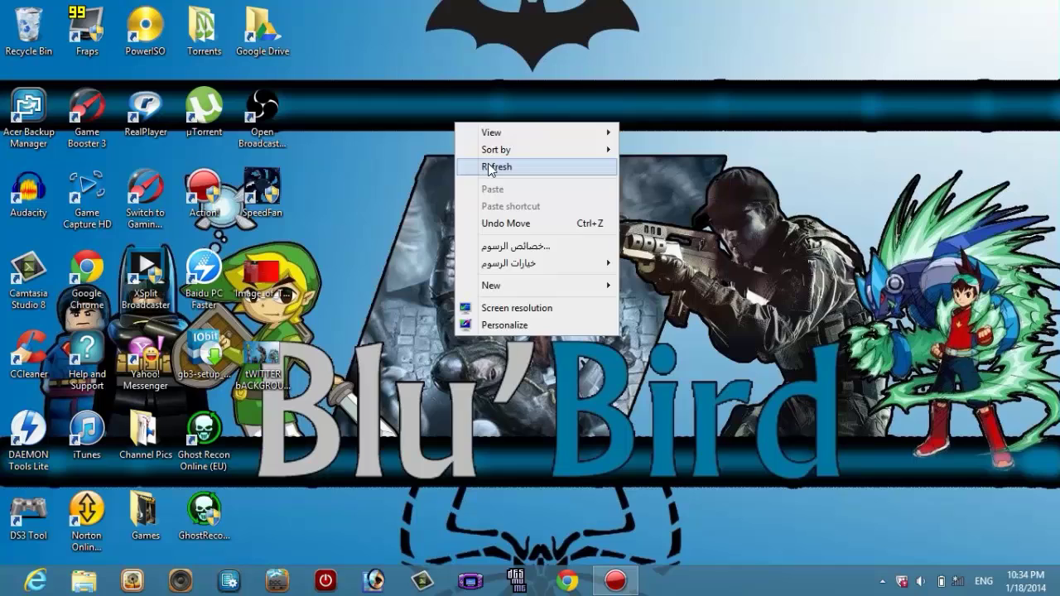
{"action": "left_click", "coordinate": [492, 166]}
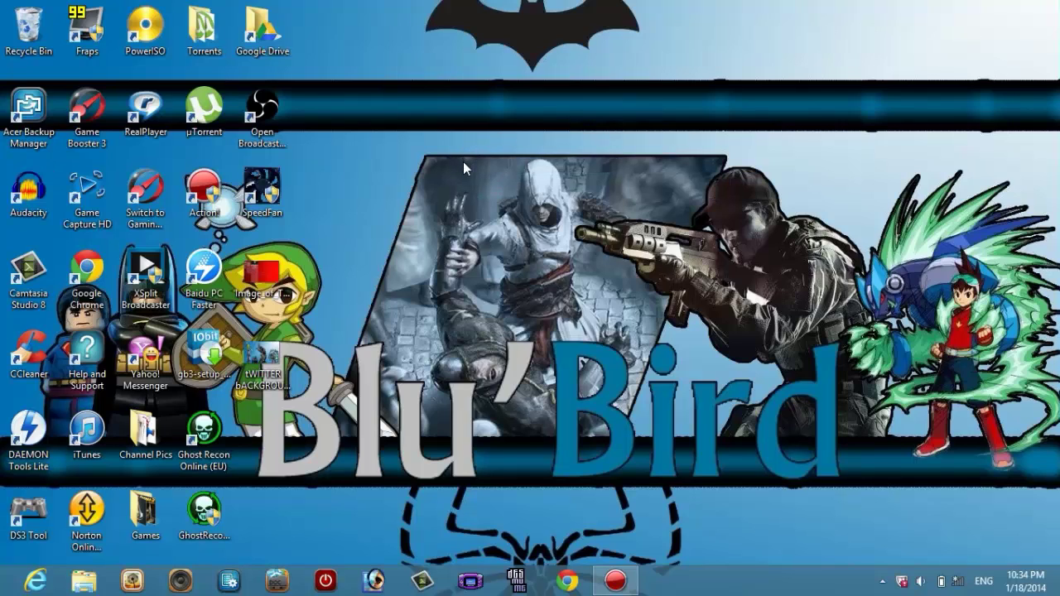